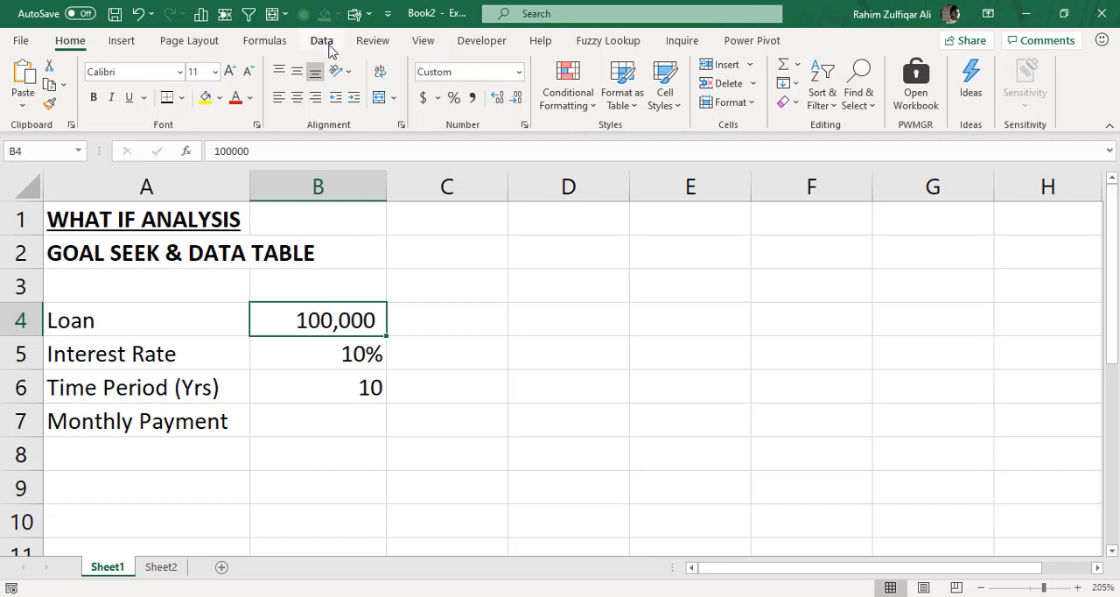
- Look over the available What-If Analysis tools: Scenario Manager, Goal Seek and Data Table
{"action": "left_click", "coordinate": [324, 43]}
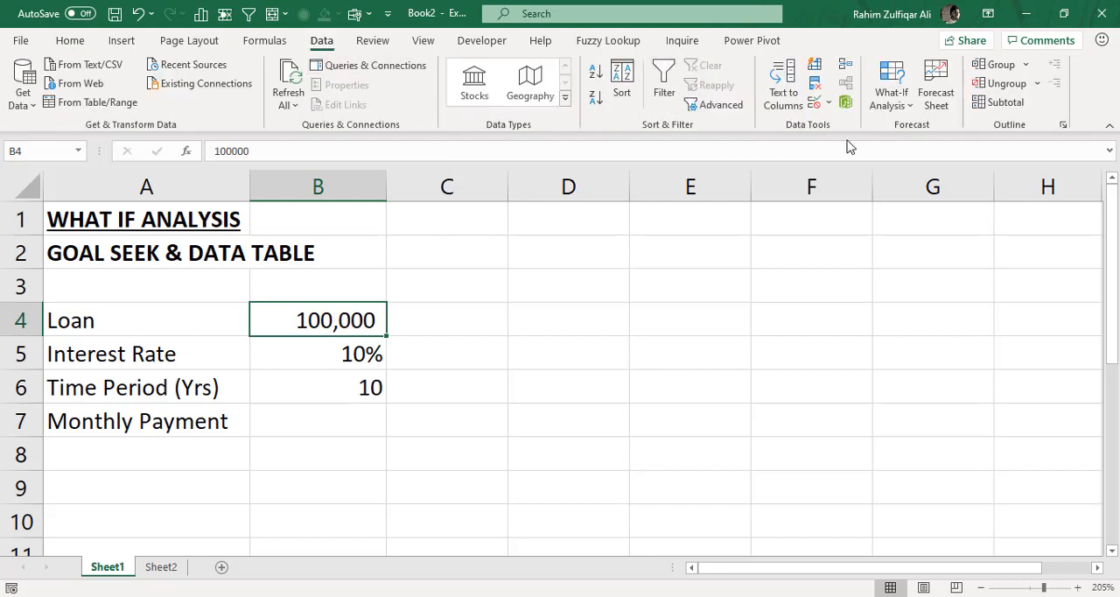
{"action": "left_click", "coordinate": [890, 104]}
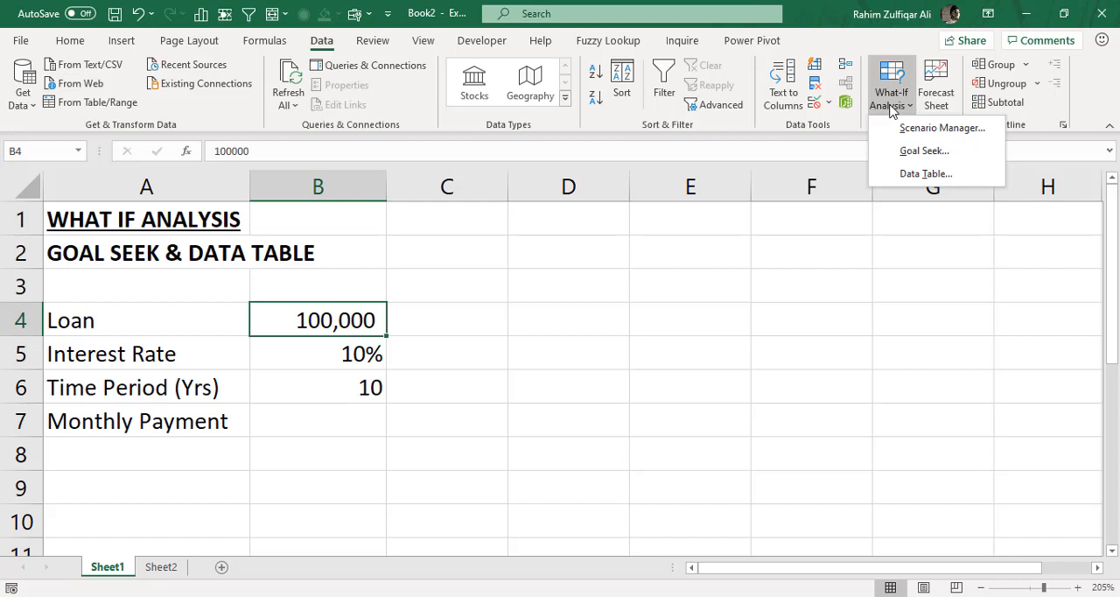
{"action": "left_click", "coordinate": [836, 245]}
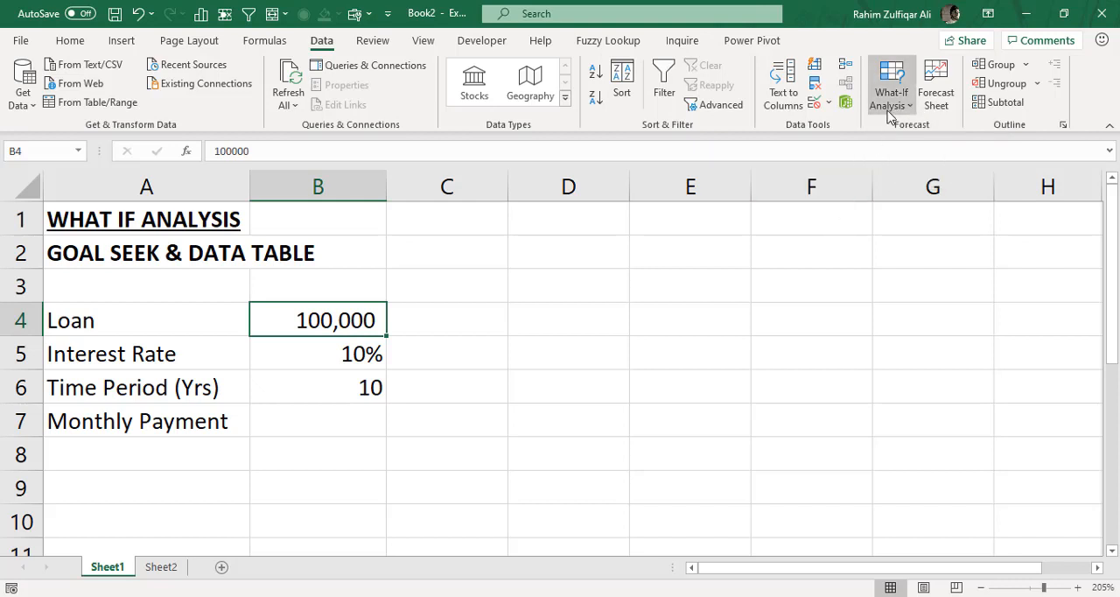
{"action": "left_click", "coordinate": [889, 103]}
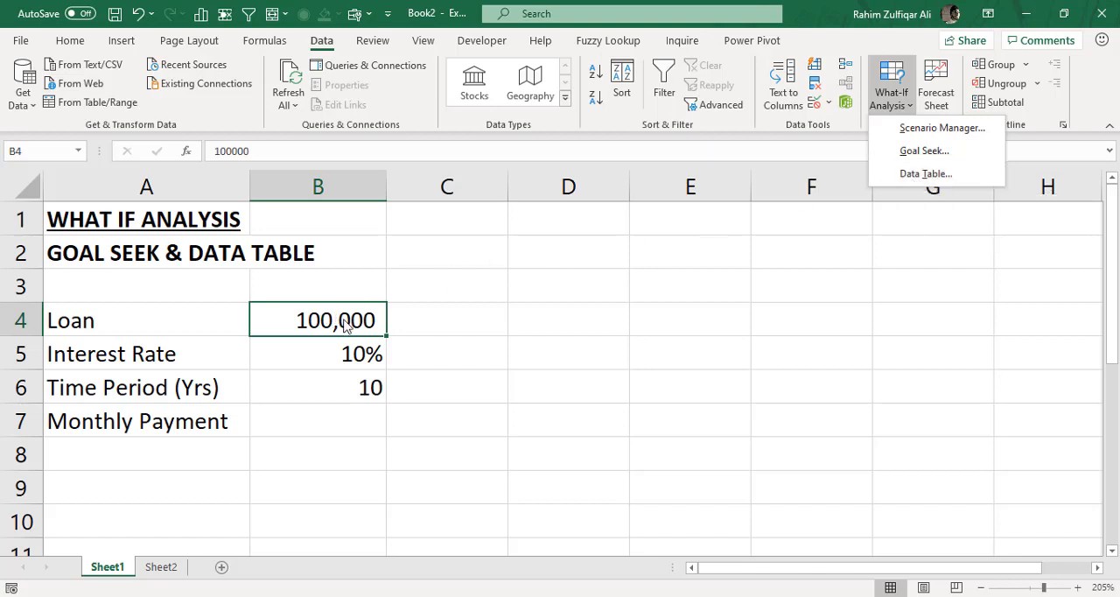
{"action": "left_click", "coordinate": [439, 324]}
{"action": "left_click", "coordinate": [437, 322]}
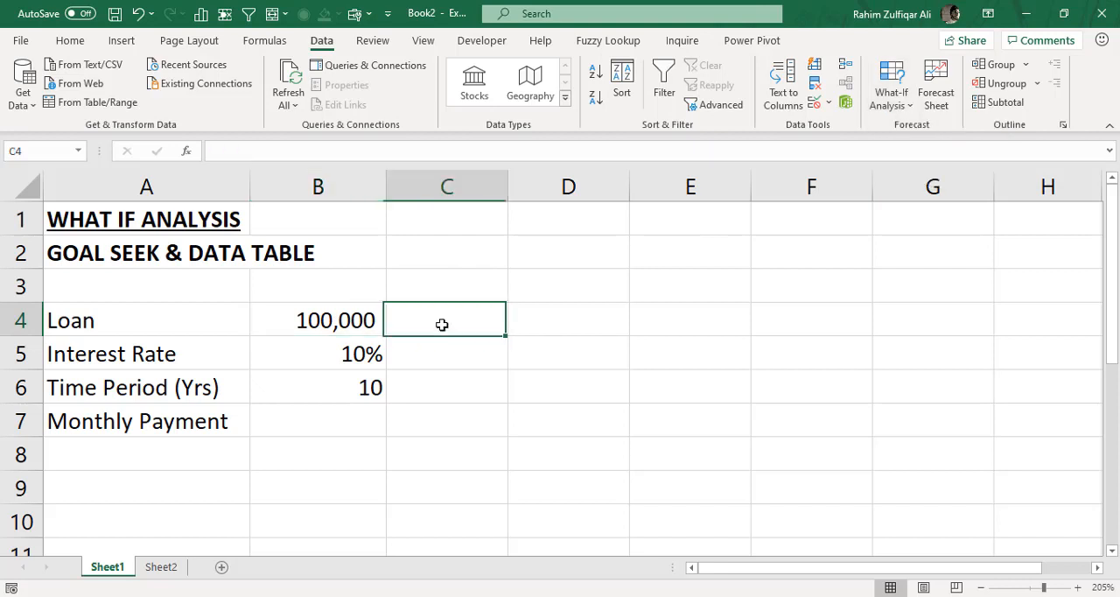
{"action": "left_click", "coordinate": [525, 322]}
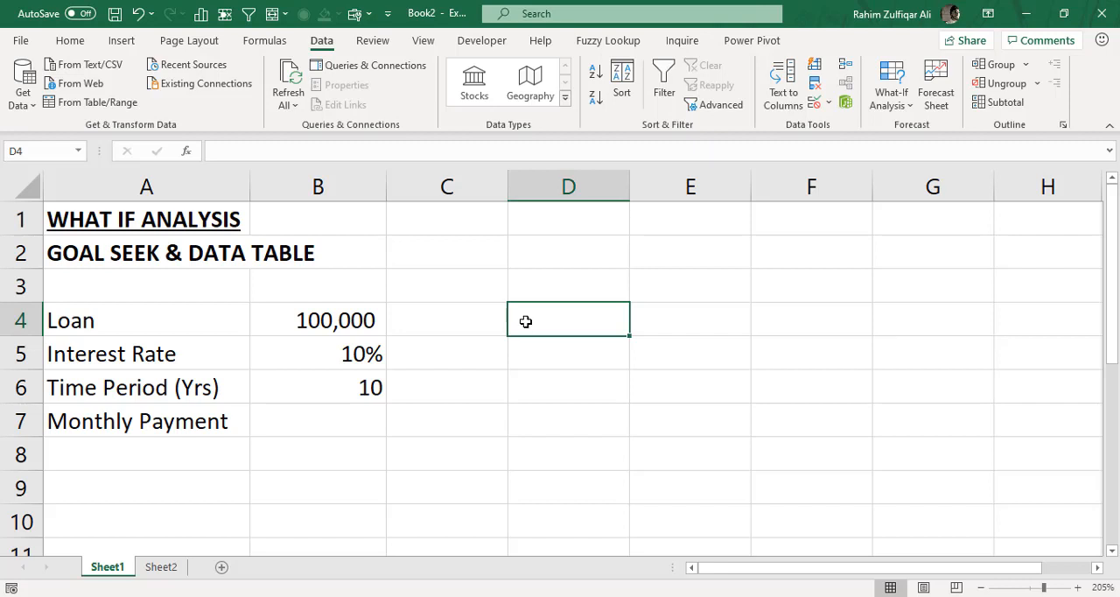
{"action": "left_click", "coordinate": [891, 98]}
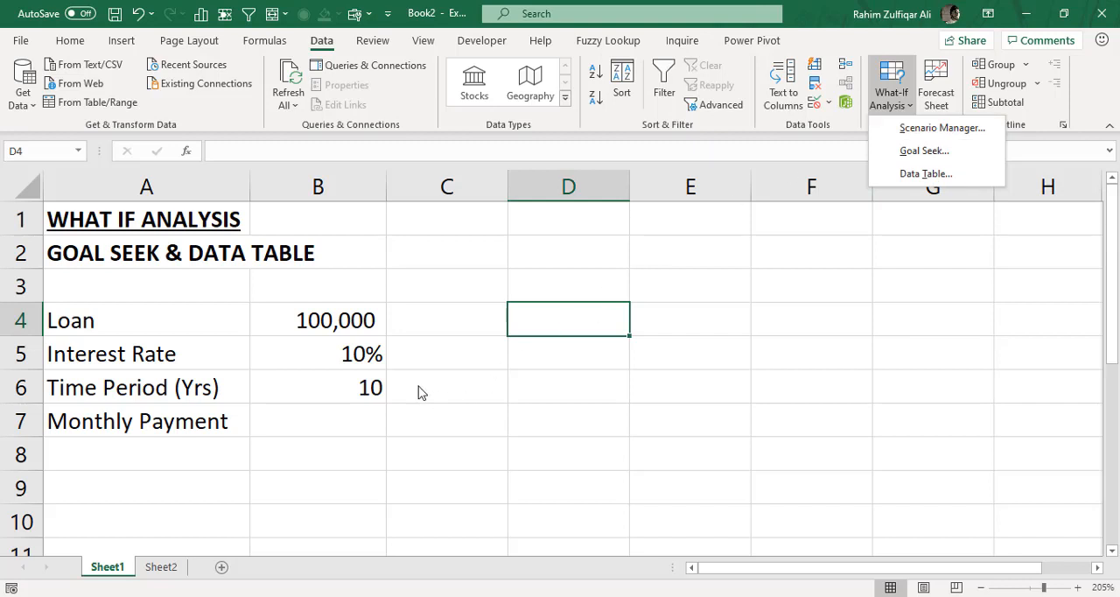
{"action": "left_click", "coordinate": [340, 413]}
- Review the loan, interest rate and time period inputs and the empty monthly payment cell in A4:B7
{"action": "left_click", "coordinate": [332, 424]}
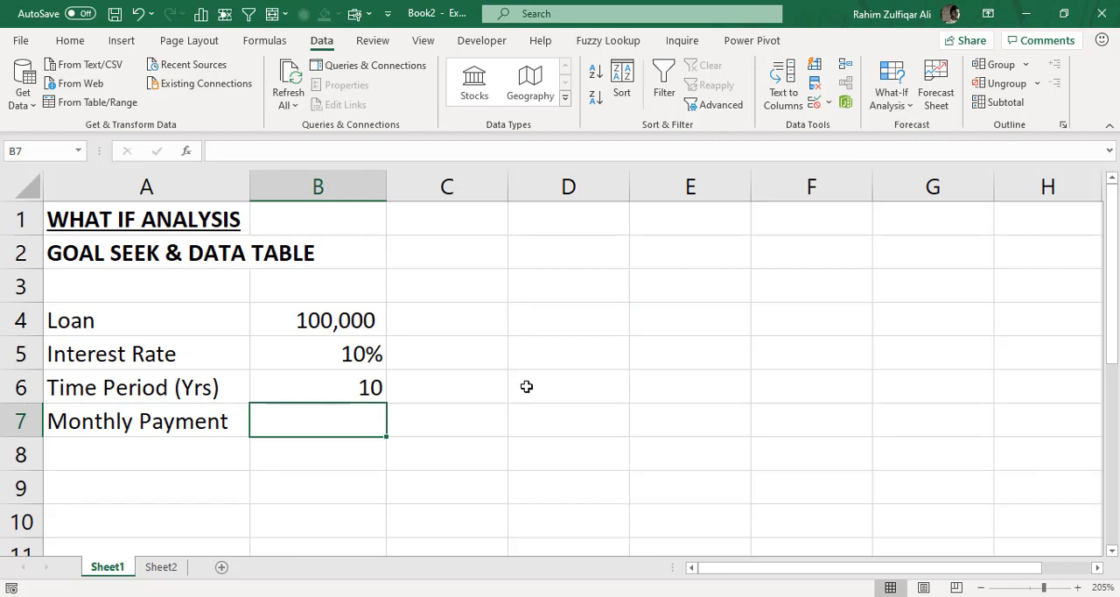
{"action": "left_click", "coordinate": [208, 327]}
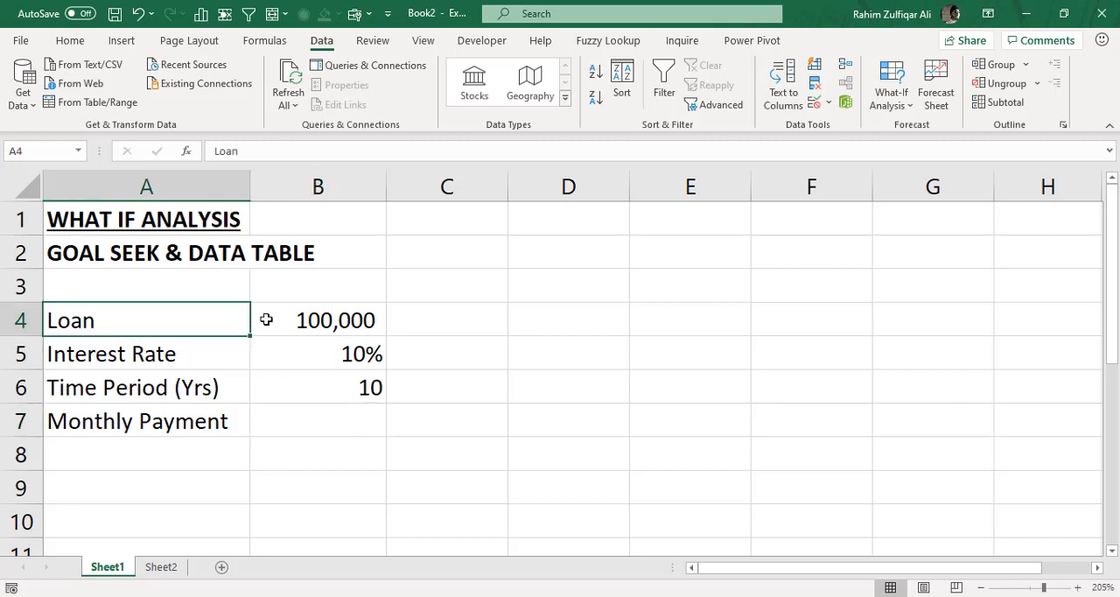
{"action": "left_click", "coordinate": [350, 330]}
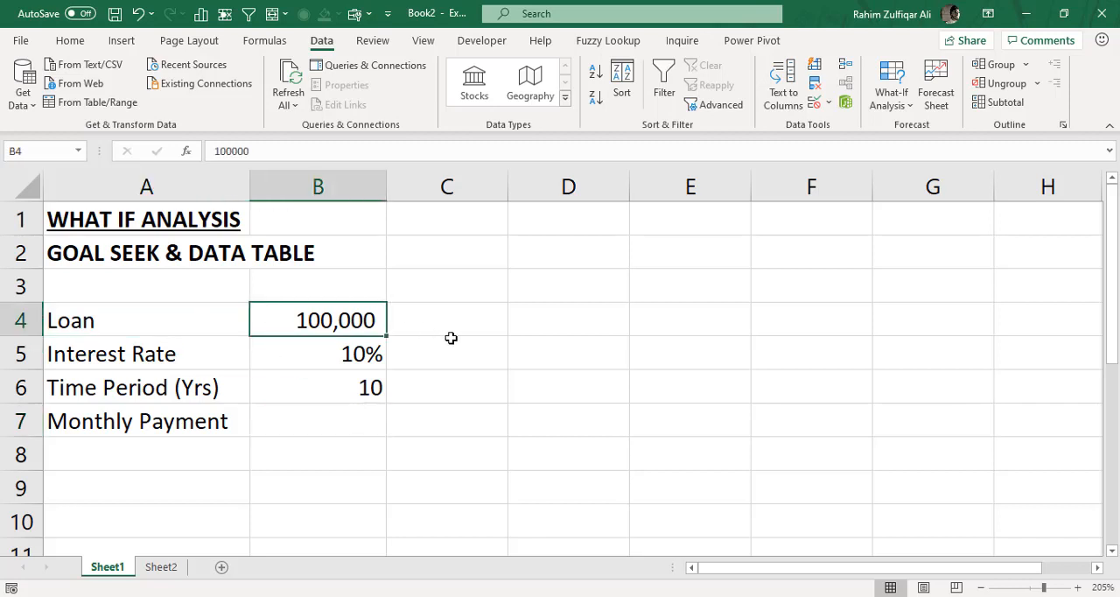
{"action": "left_click", "coordinate": [215, 355]}
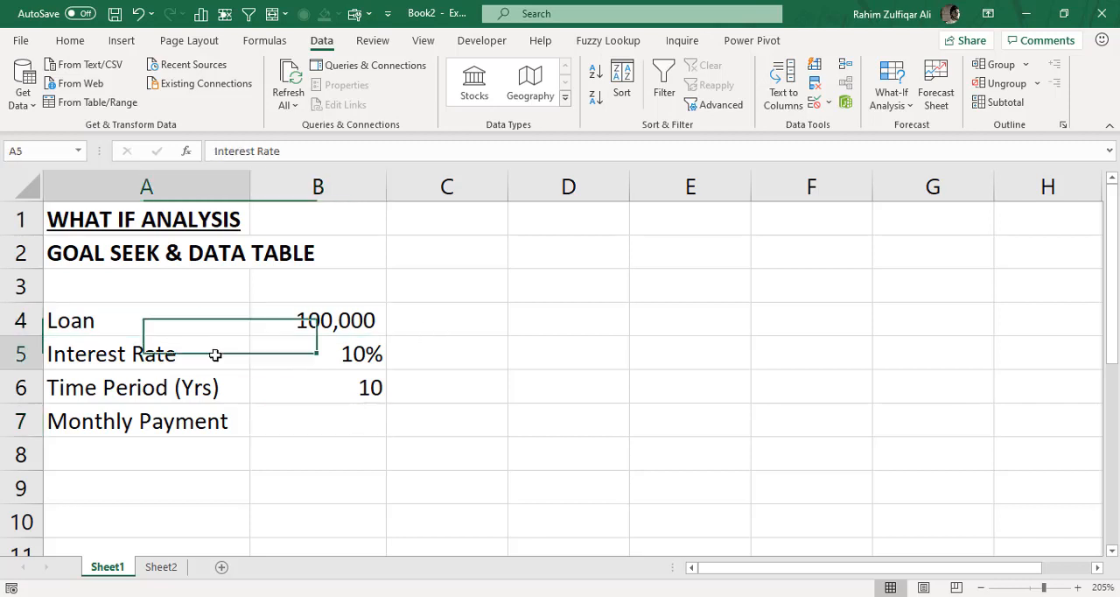
{"action": "left_click", "coordinate": [359, 356]}
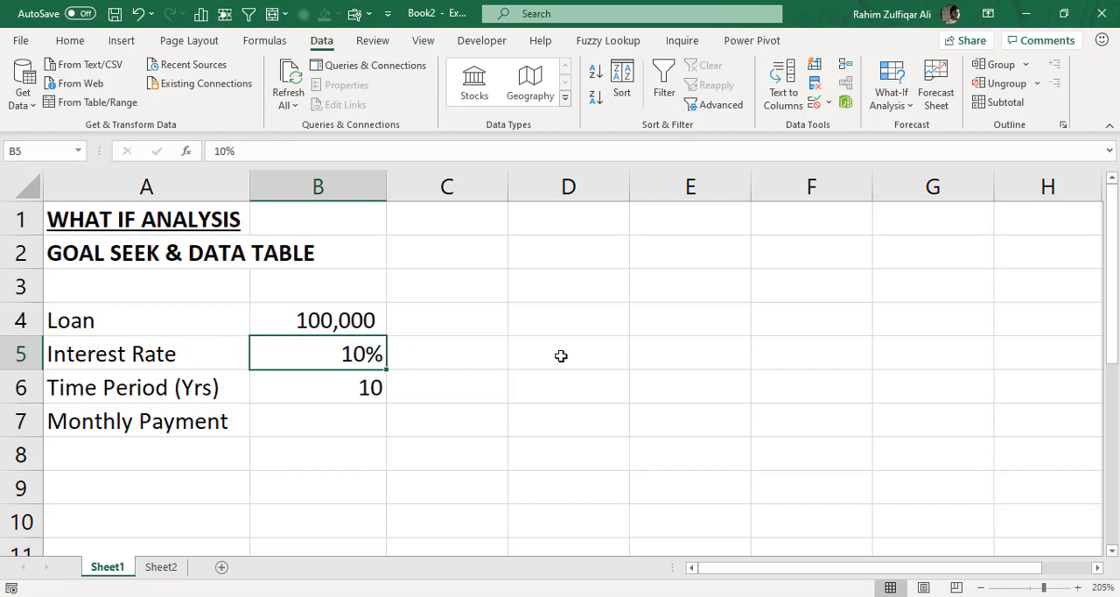
{"action": "left_click", "coordinate": [355, 390]}
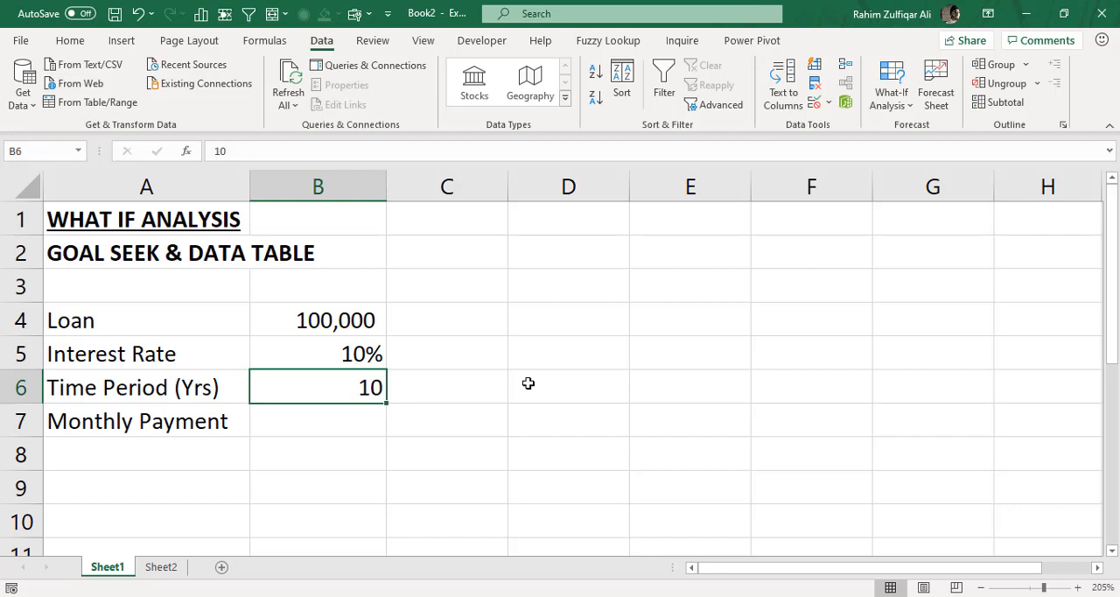
{"action": "left_click", "coordinate": [365, 428]}
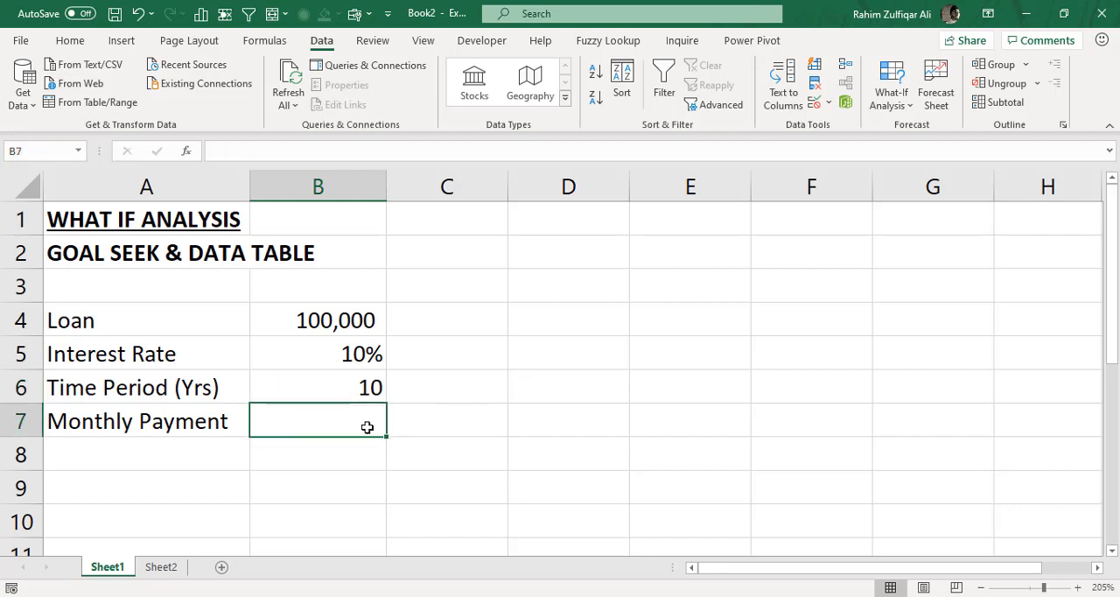
{"action": "left_click", "coordinate": [366, 324]}
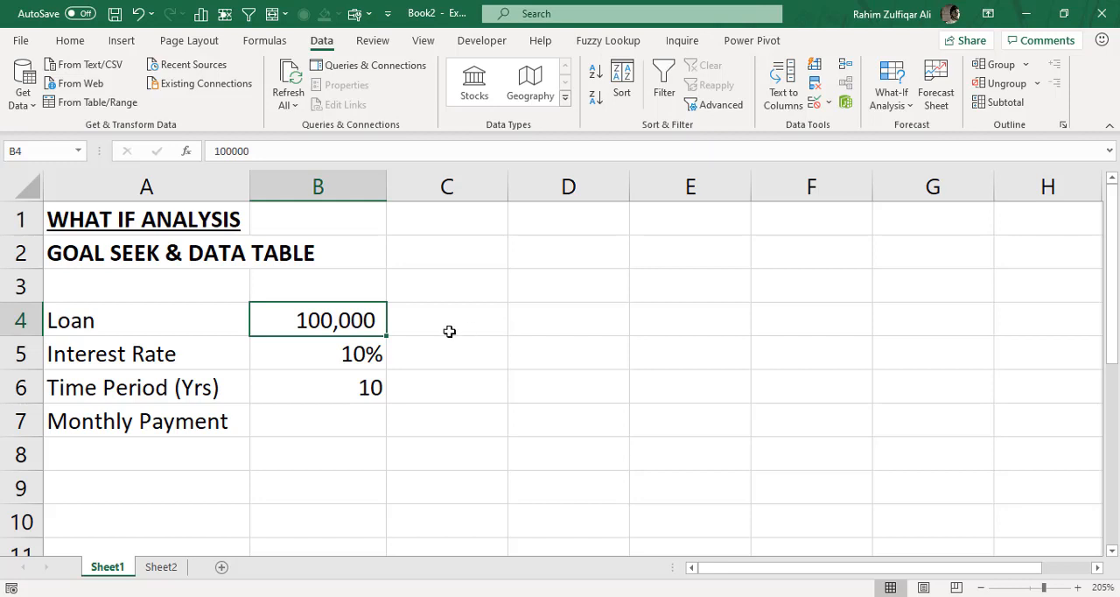
{"action": "left_click", "coordinate": [342, 358]}
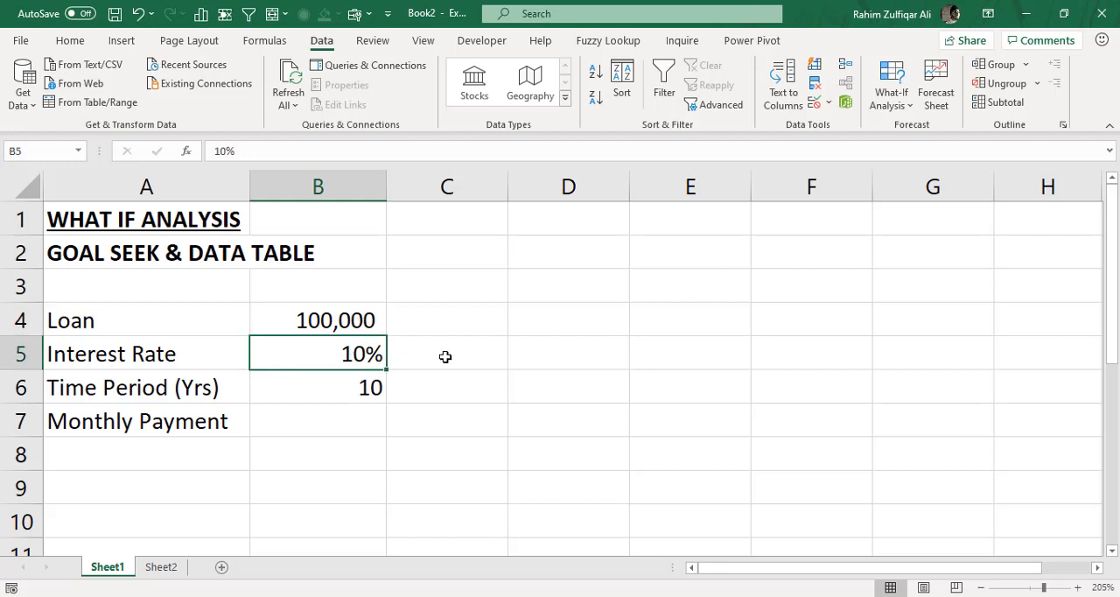
{"action": "left_click", "coordinate": [376, 386]}
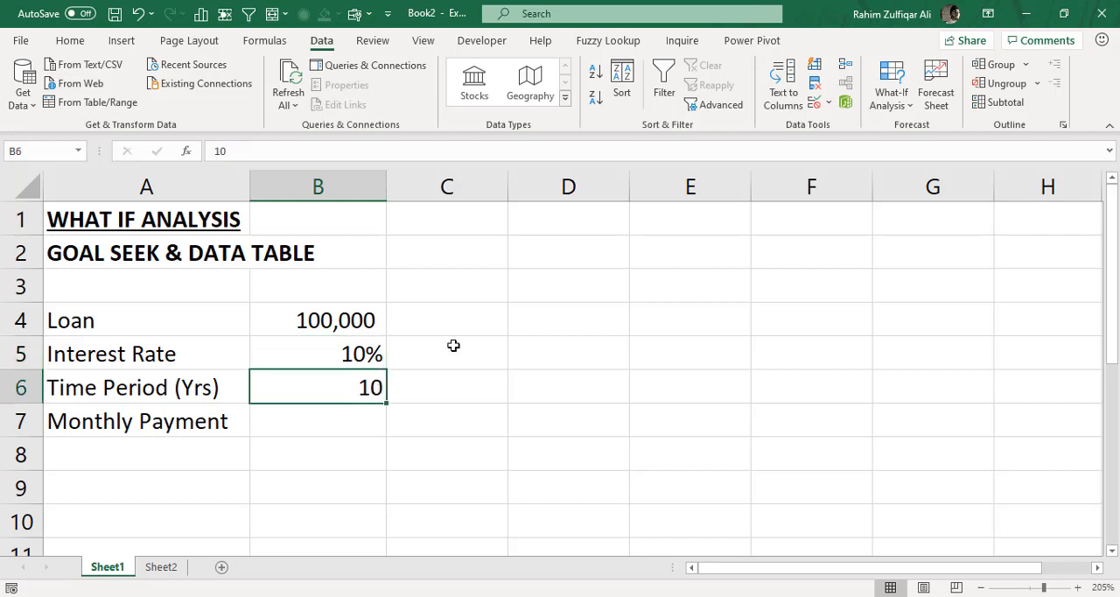
- Start a PMT formula in the Monthly Payment cell B7 with B5/12 as the rate argument
{"action": "left_click", "coordinate": [336, 409]}
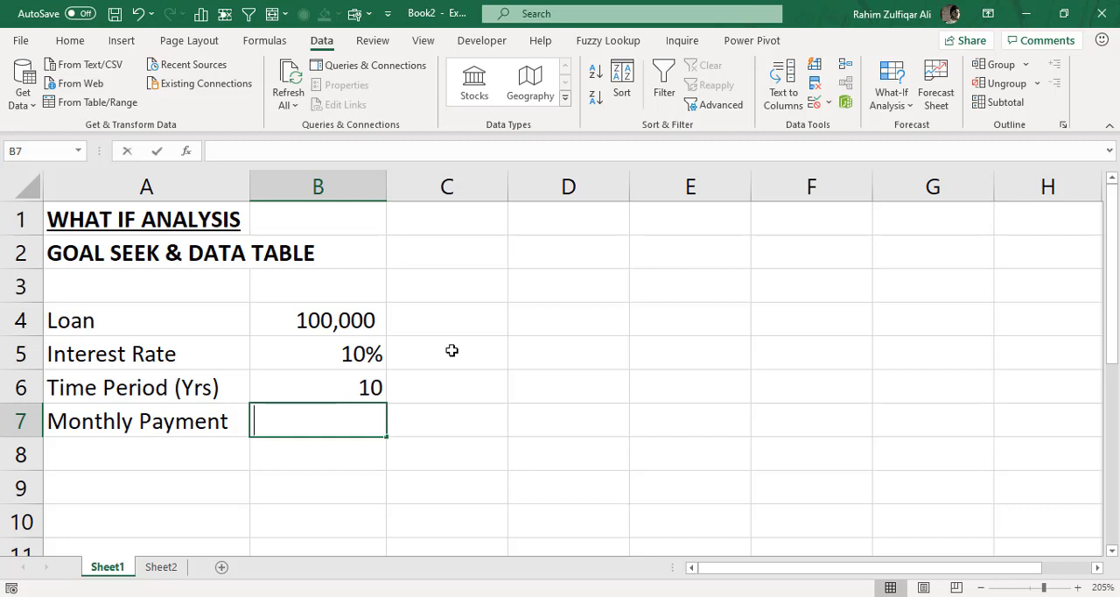
{"action": "type", "text": "="}
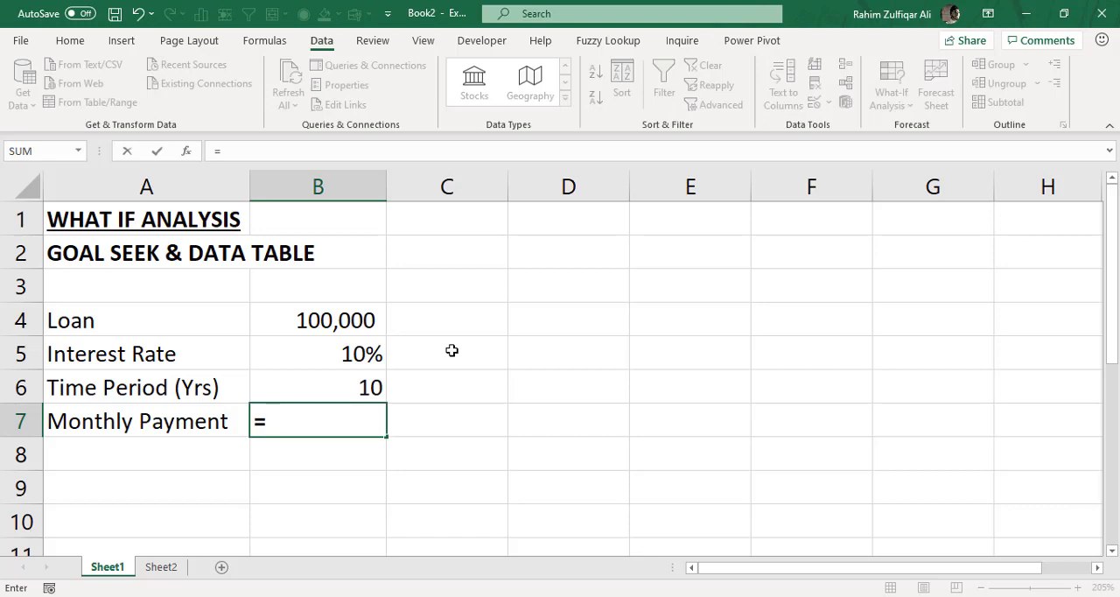
{"action": "type", "text": "pmt"}
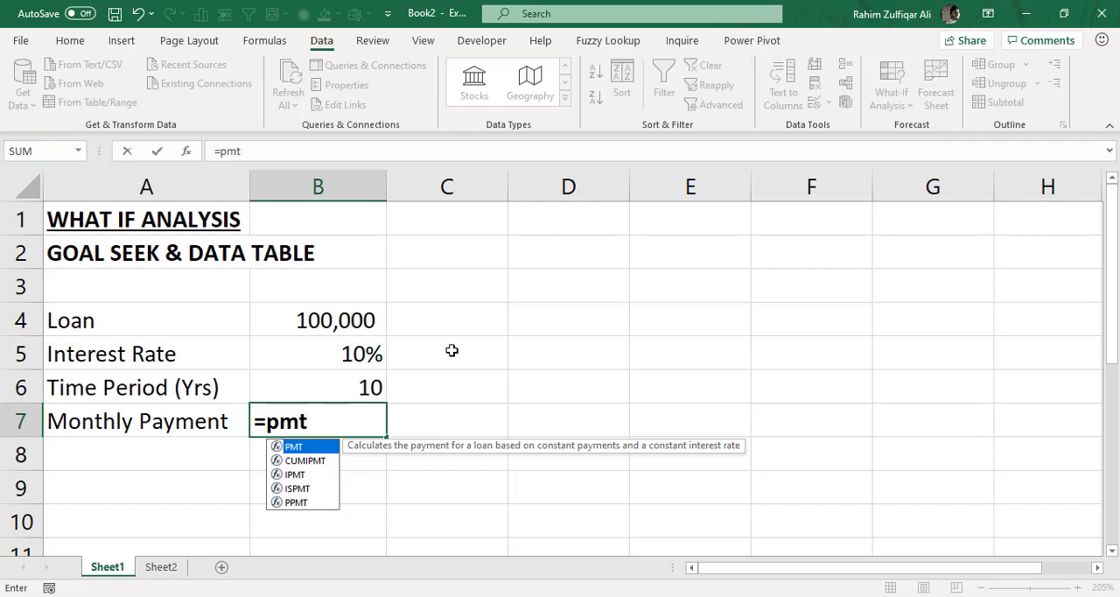
{"action": "key", "text": "Tab"}
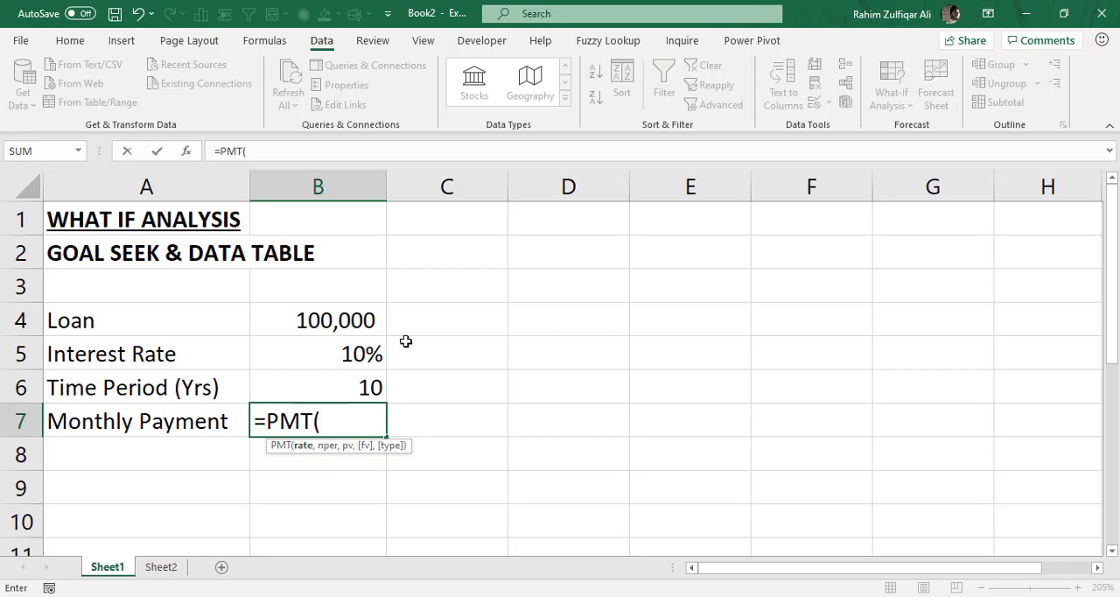
{"action": "left_click", "coordinate": [343, 350]}
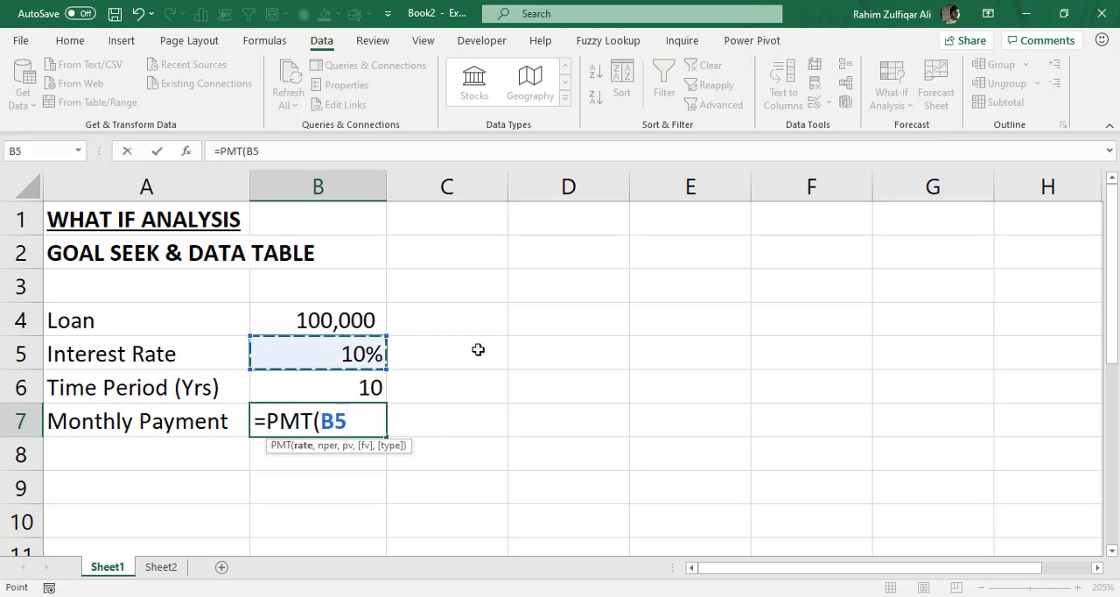
{"action": "type", "text": "/"}
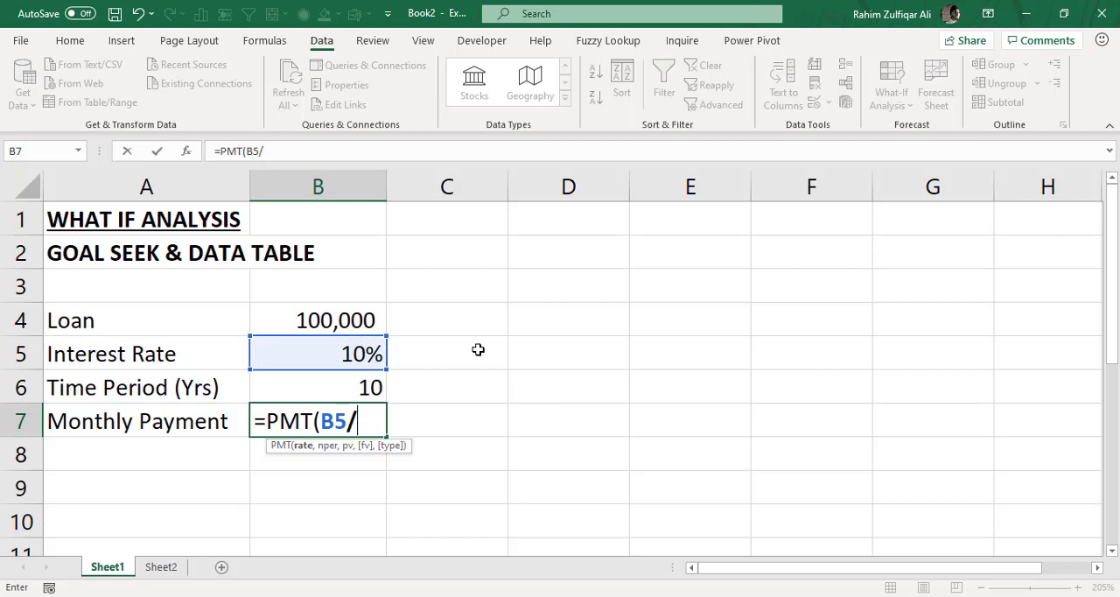
{"action": "type", "text": "12,"}
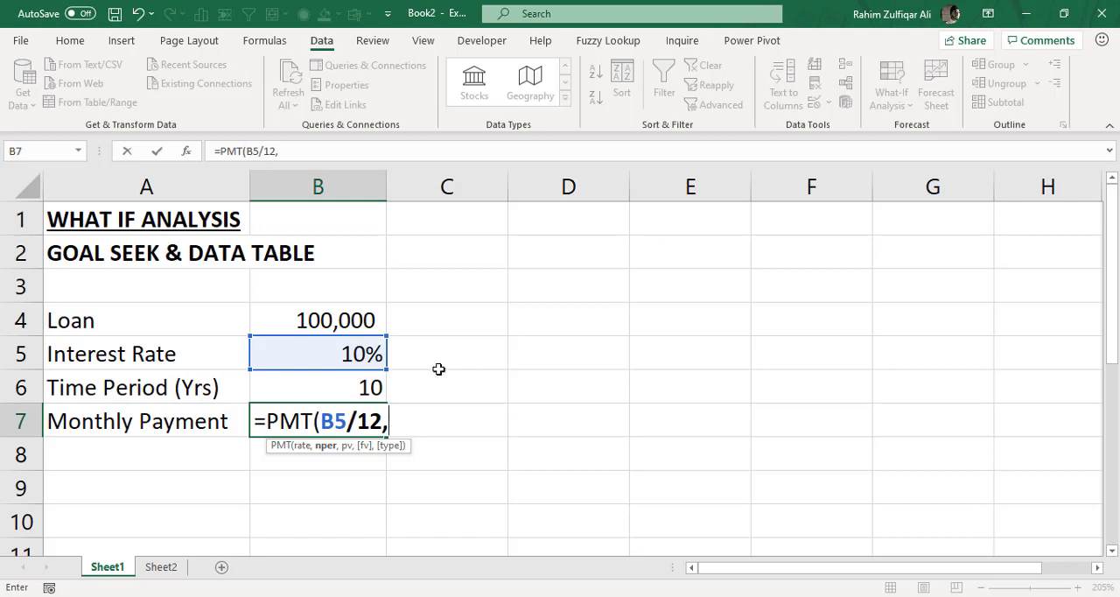
- Complete the PMT formula in B7 with B6*12 as the number of periods and B4 as the present value
{"action": "left_click", "coordinate": [382, 385]}
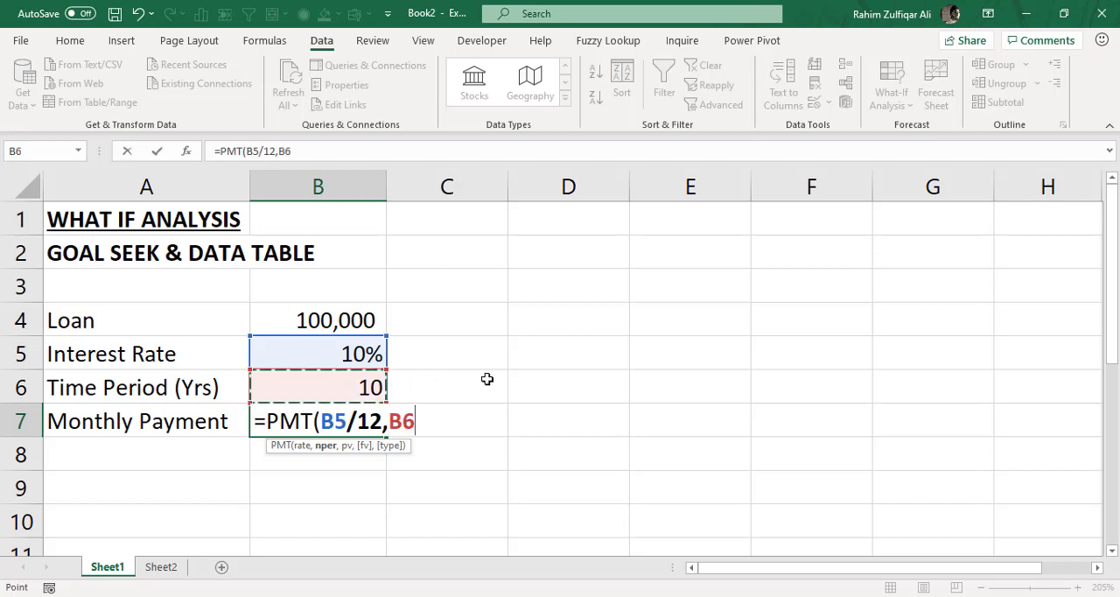
{"action": "type", "text": "*"}
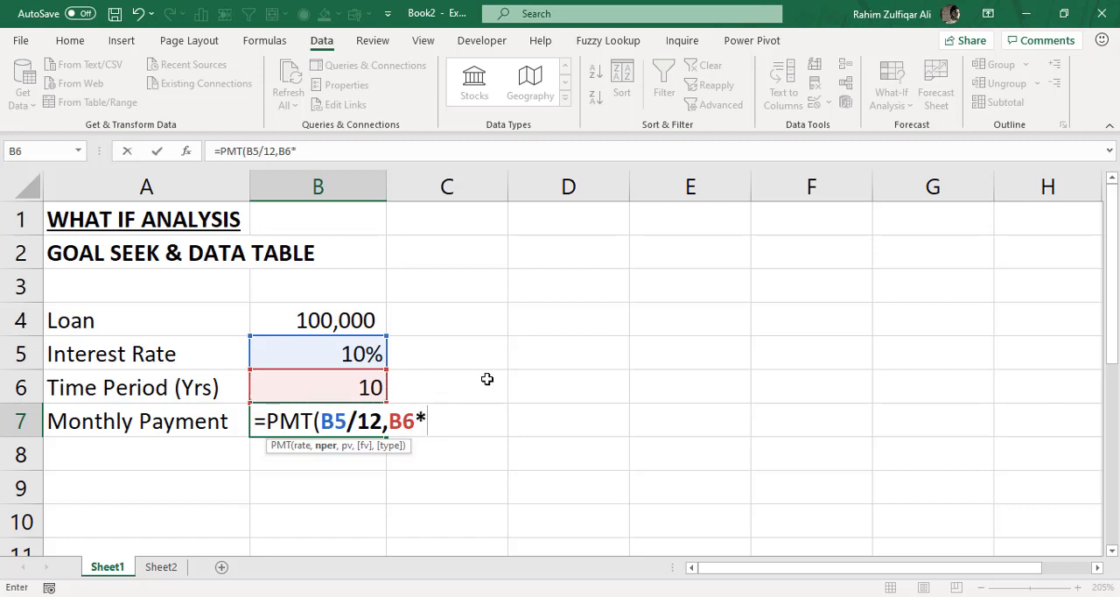
{"action": "type", "text": "12,"}
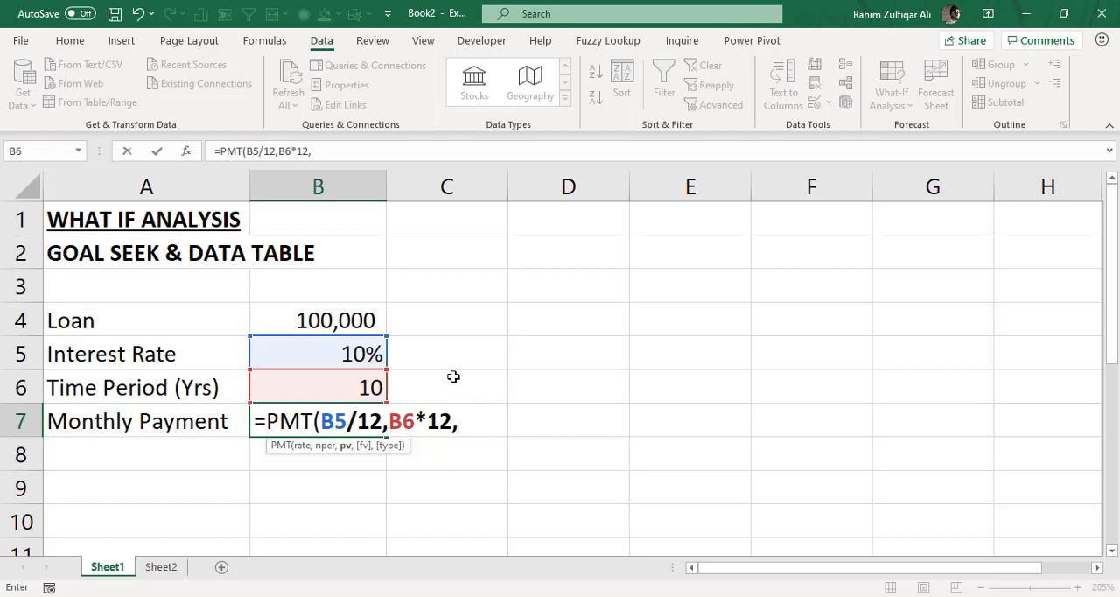
{"action": "left_click", "coordinate": [358, 317]}
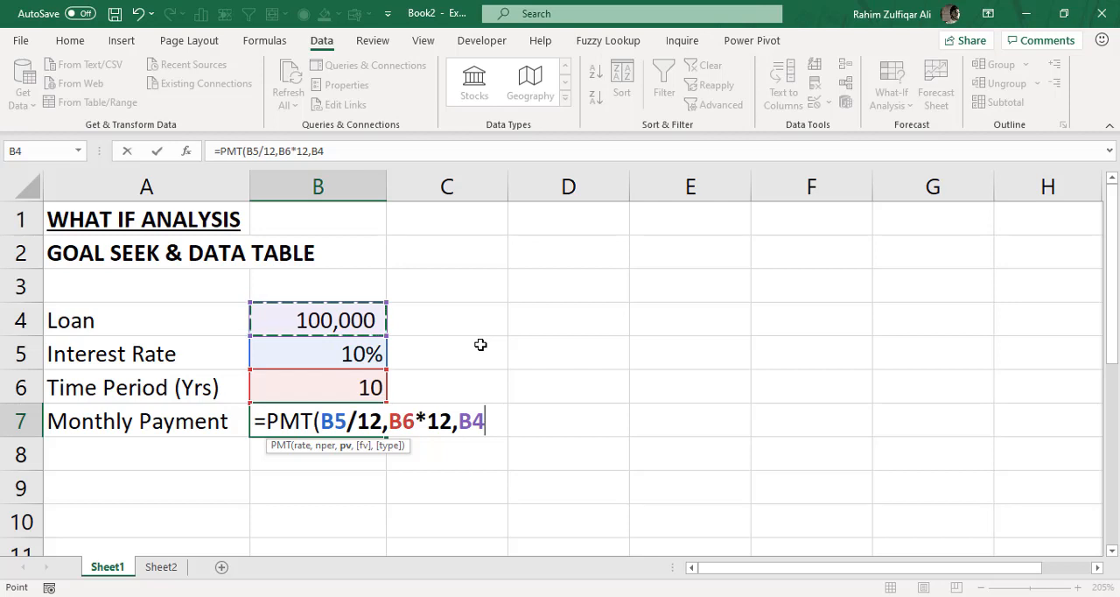
{"action": "type", "text": ")"}
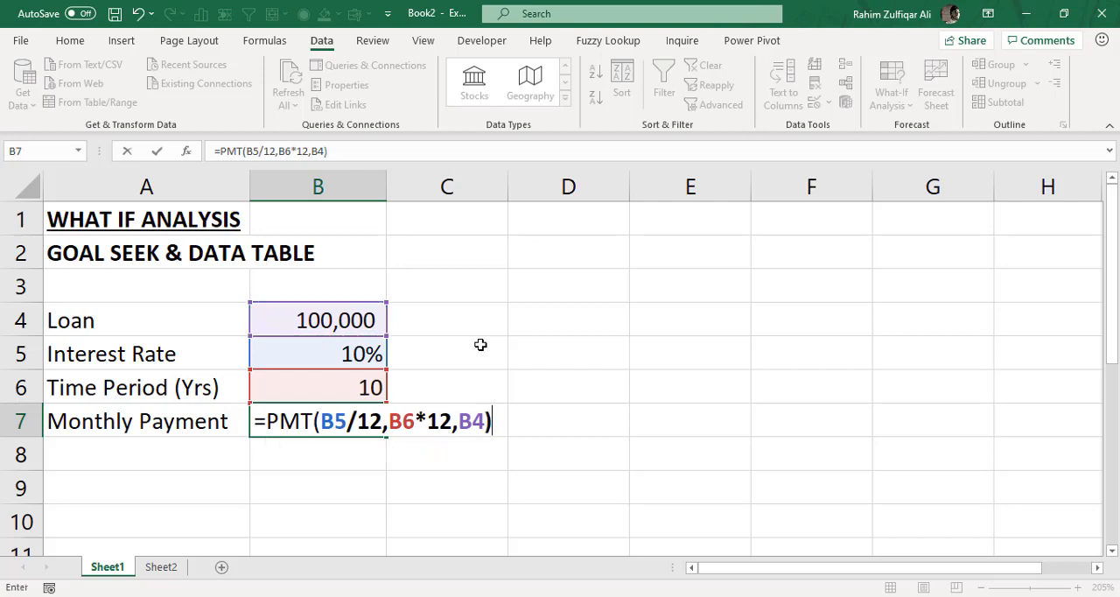
{"action": "key", "text": "Return"}
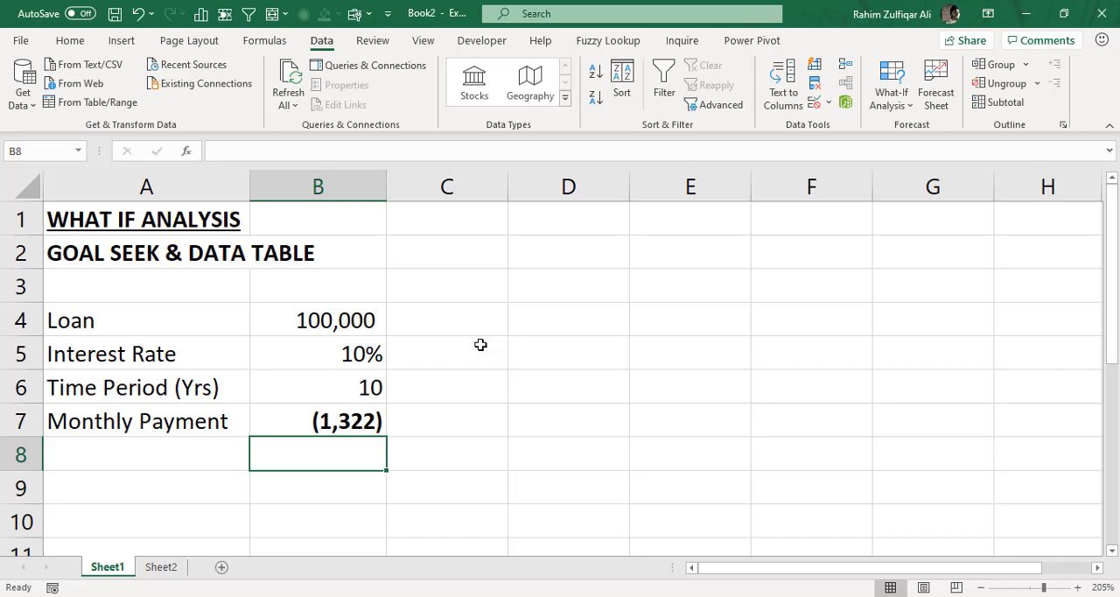
- Check the monthly payment formula and loan amount, and enter 800 in cell D4
{"action": "left_click", "coordinate": [367, 413]}
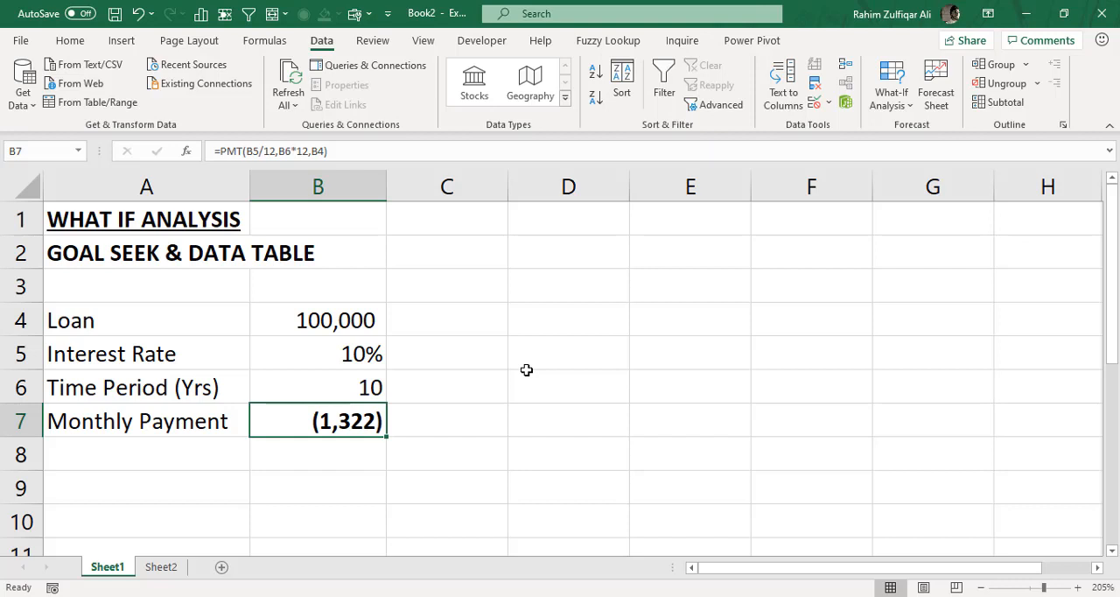
{"action": "left_click", "coordinate": [369, 324]}
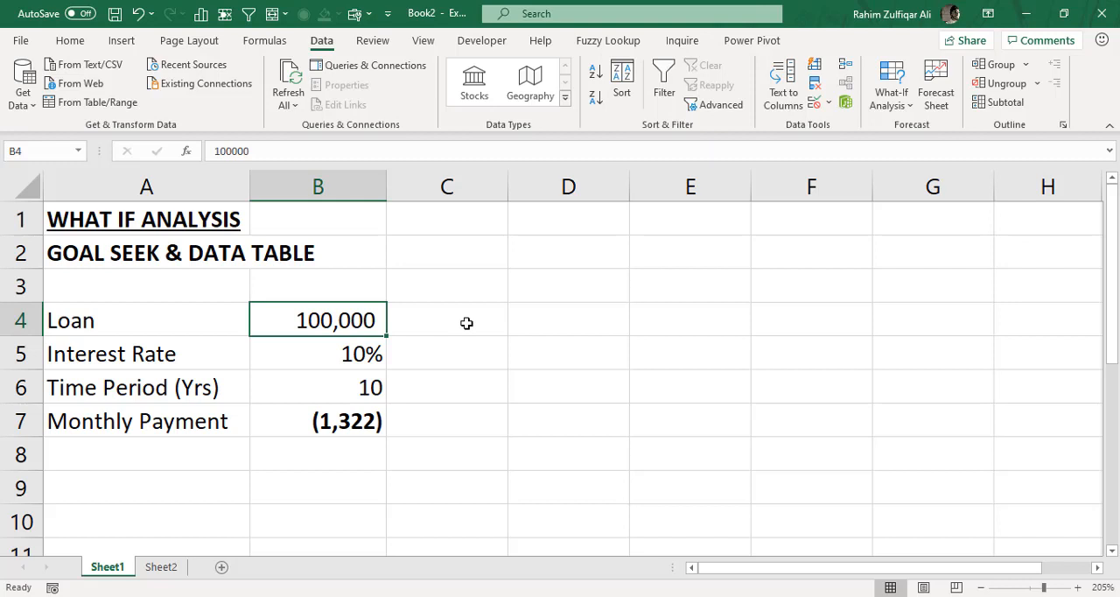
{"action": "left_click", "coordinate": [564, 327]}
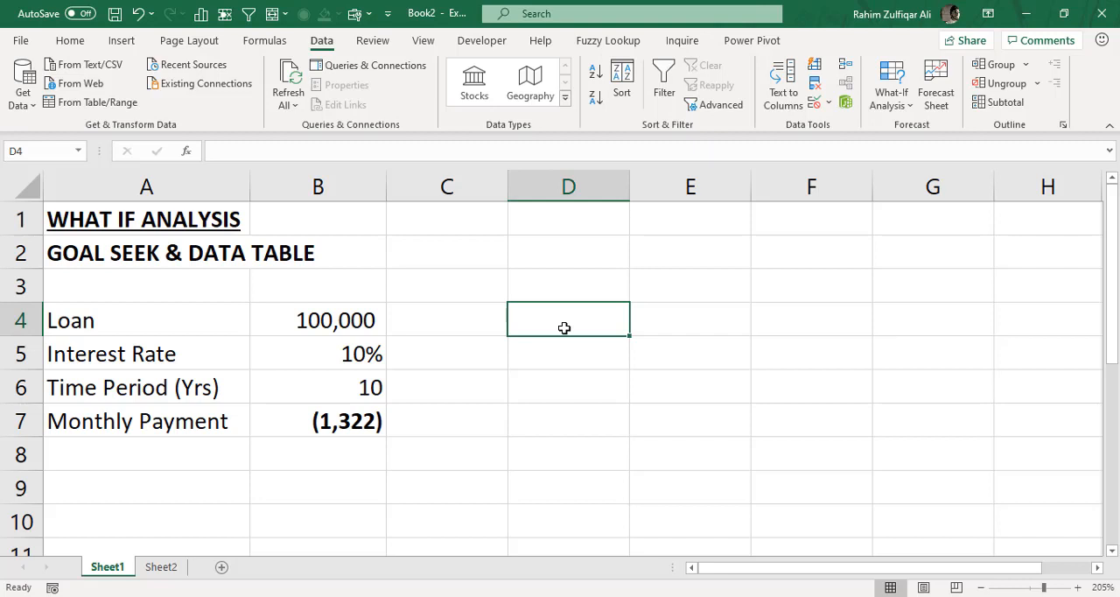
{"action": "type", "text": "800"}
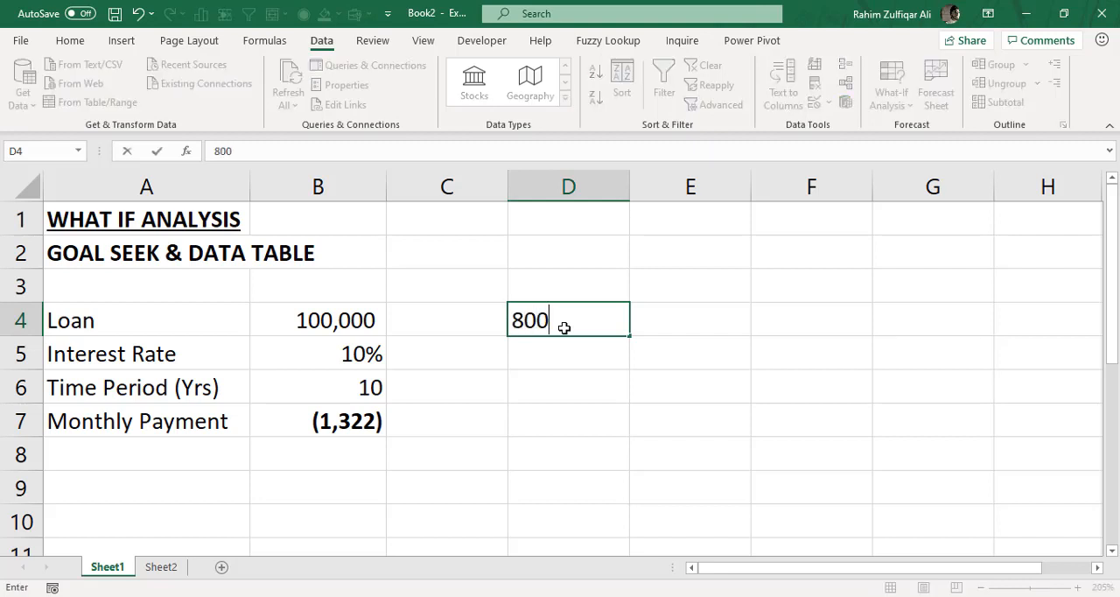
{"action": "key", "text": "Return"}
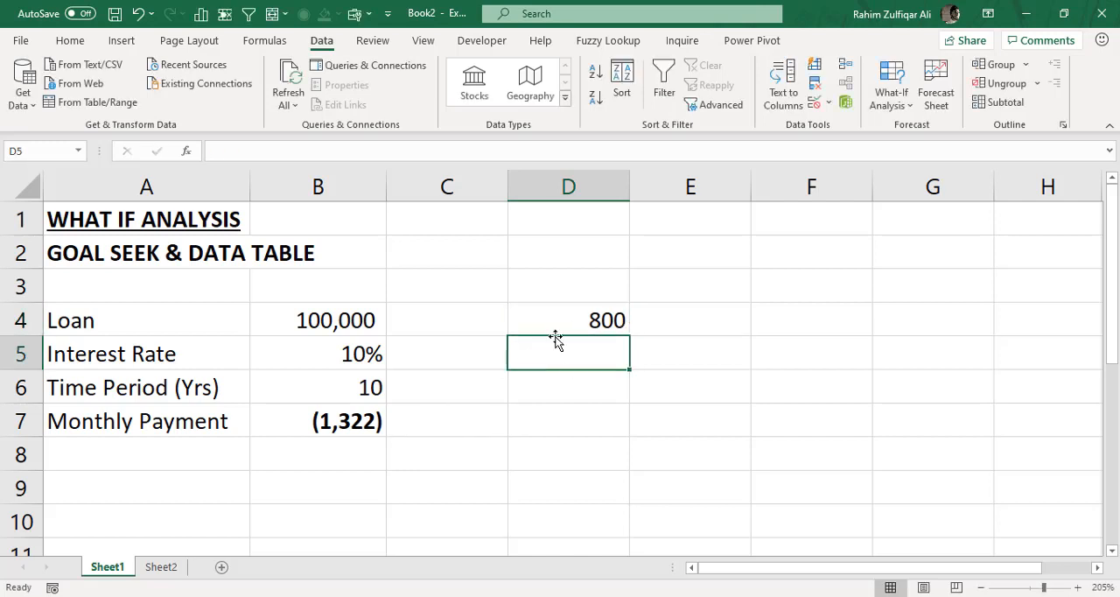
- Review the target payment in D4 alongside the time period, interest rate, loan and monthly payment cells in B4:B7
{"action": "left_click", "coordinate": [554, 314]}
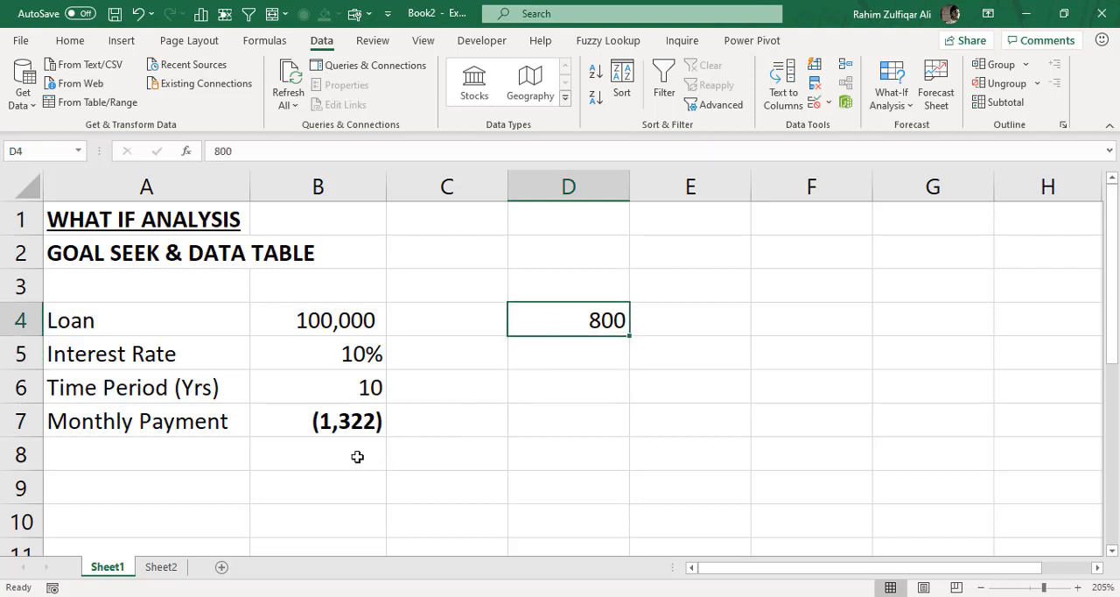
{"action": "left_click", "coordinate": [348, 390]}
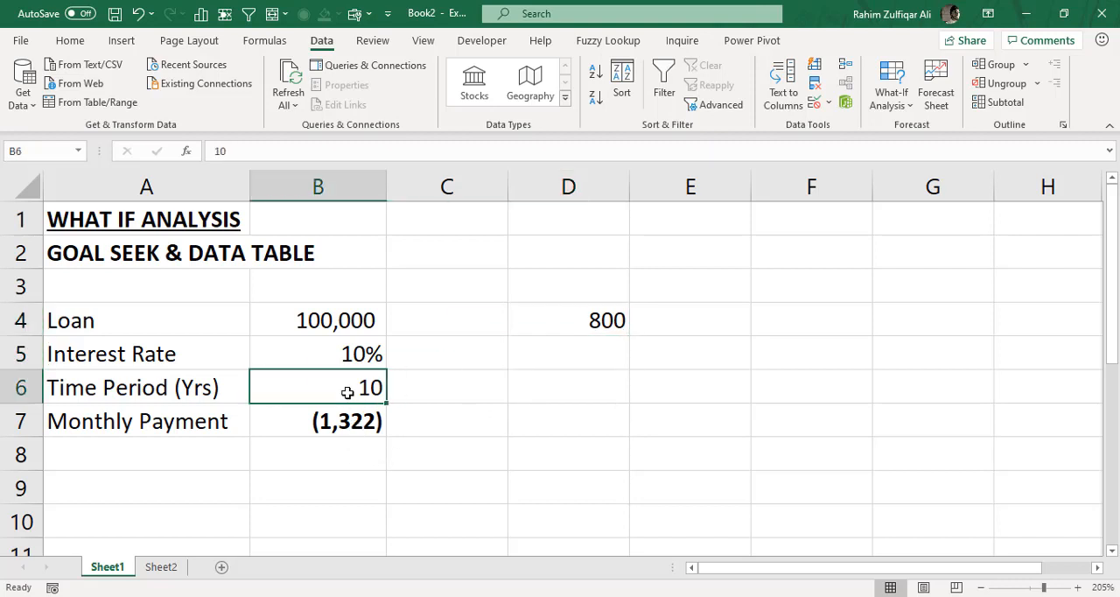
{"action": "left_click", "coordinate": [344, 358]}
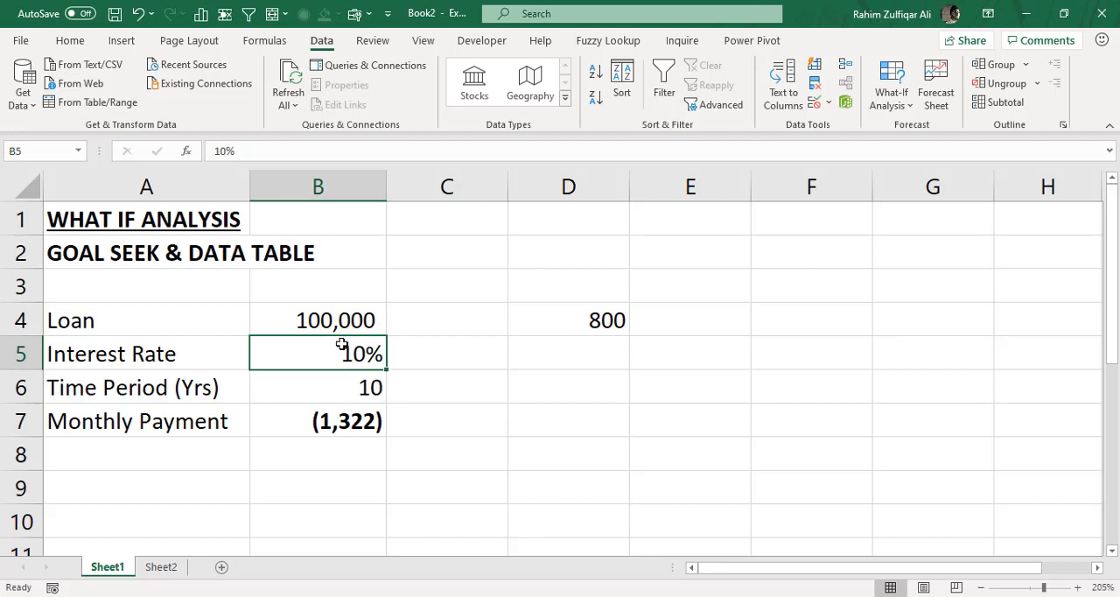
{"action": "left_click", "coordinate": [341, 322]}
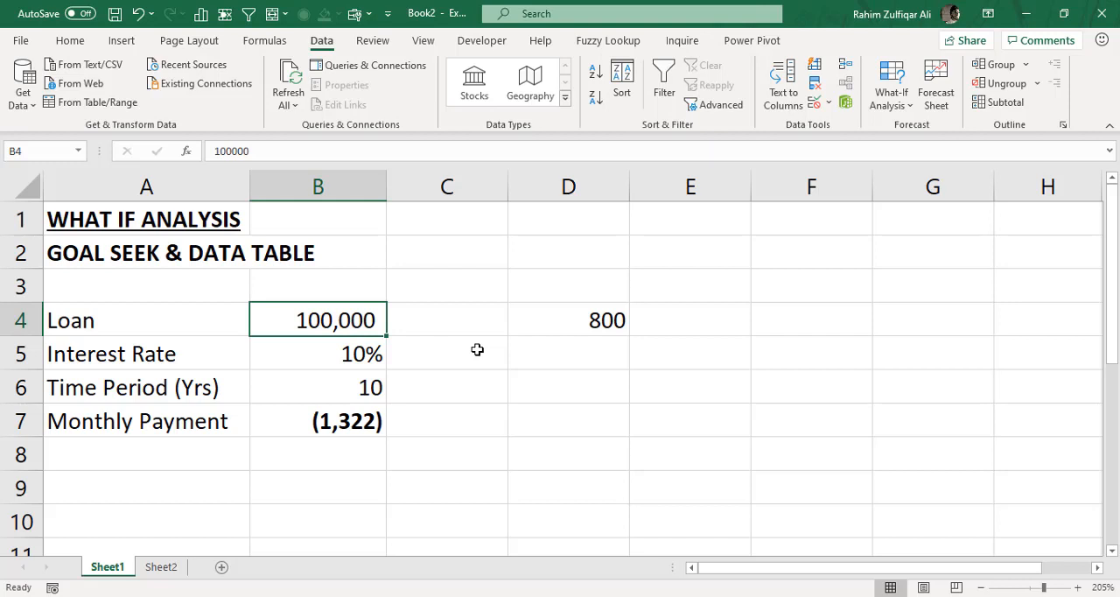
{"action": "left_click", "coordinate": [328, 420]}
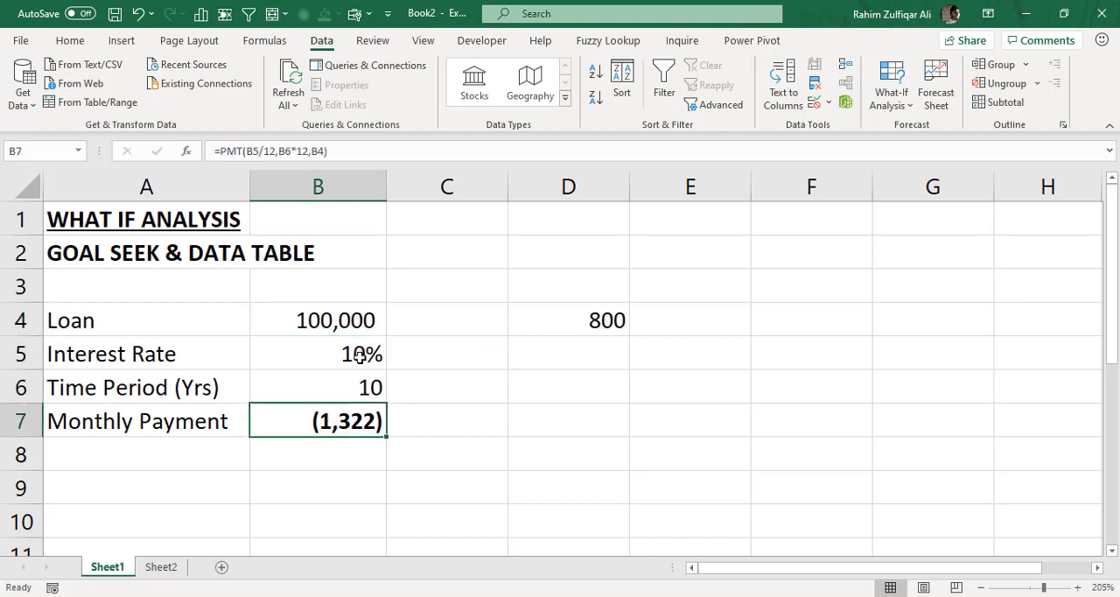
- Try a loan amount of 80,000 in B4 and check the monthly payment in B7
{"action": "left_click", "coordinate": [376, 325]}
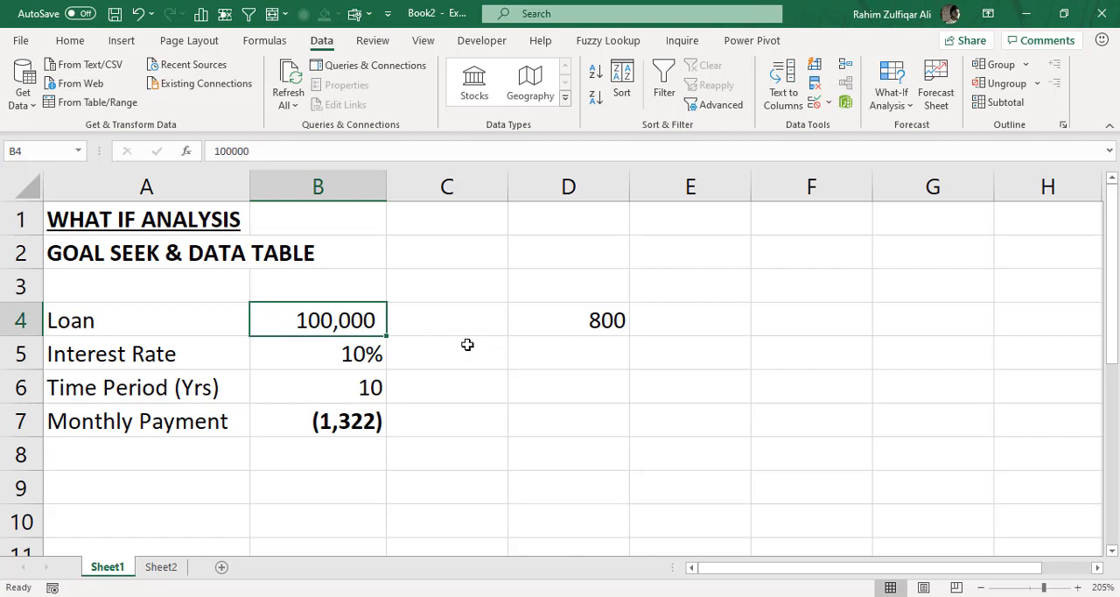
{"action": "type", "text": "80000"}
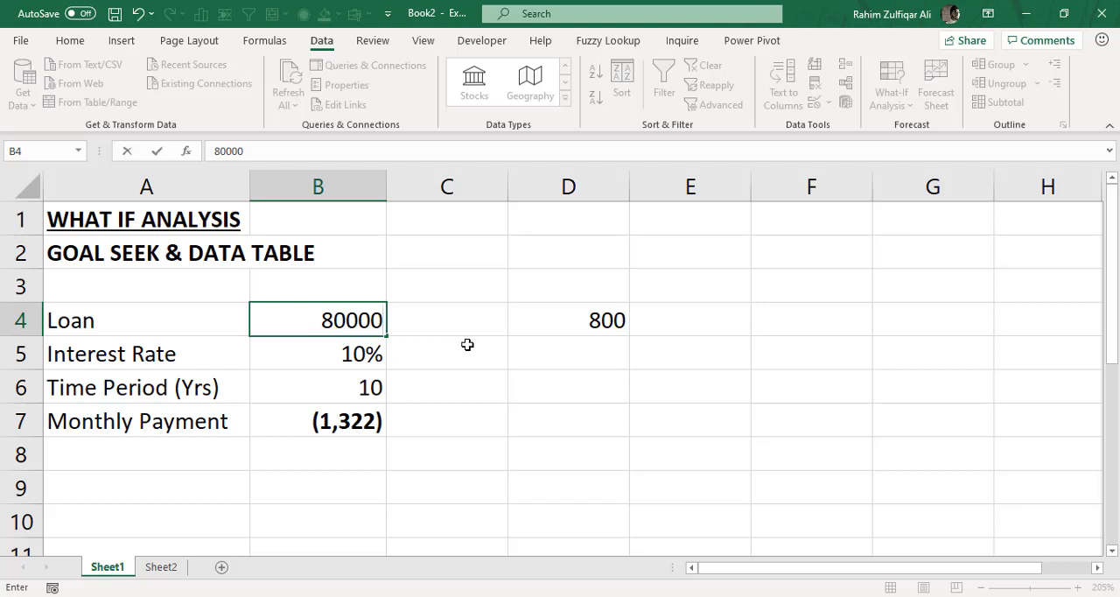
{"action": "key", "text": "Return"}
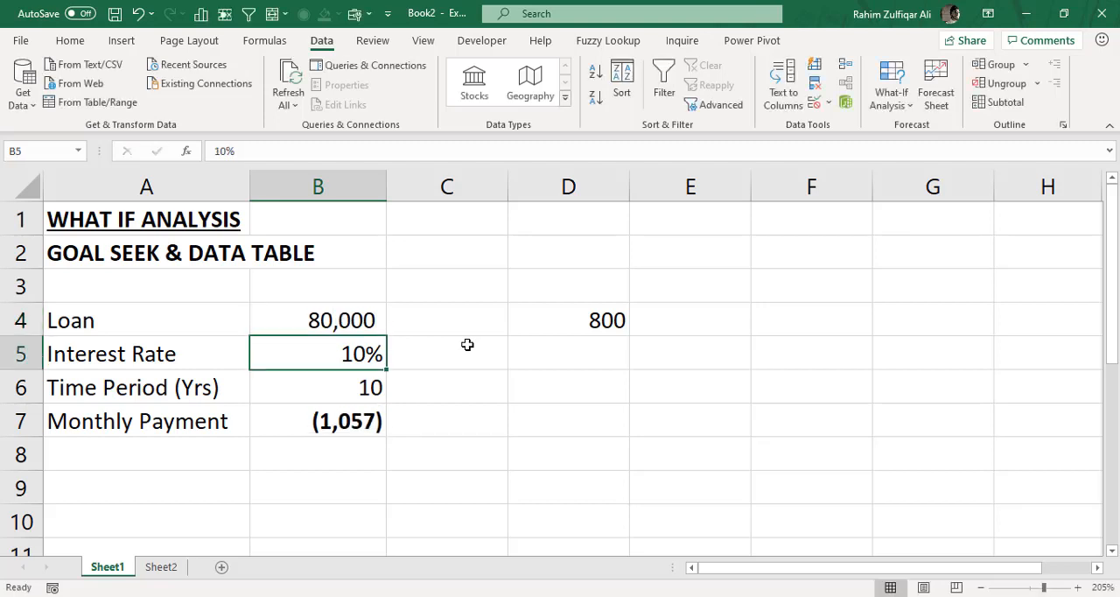
{"action": "left_click", "coordinate": [343, 324]}
{"action": "left_click", "coordinate": [344, 421]}
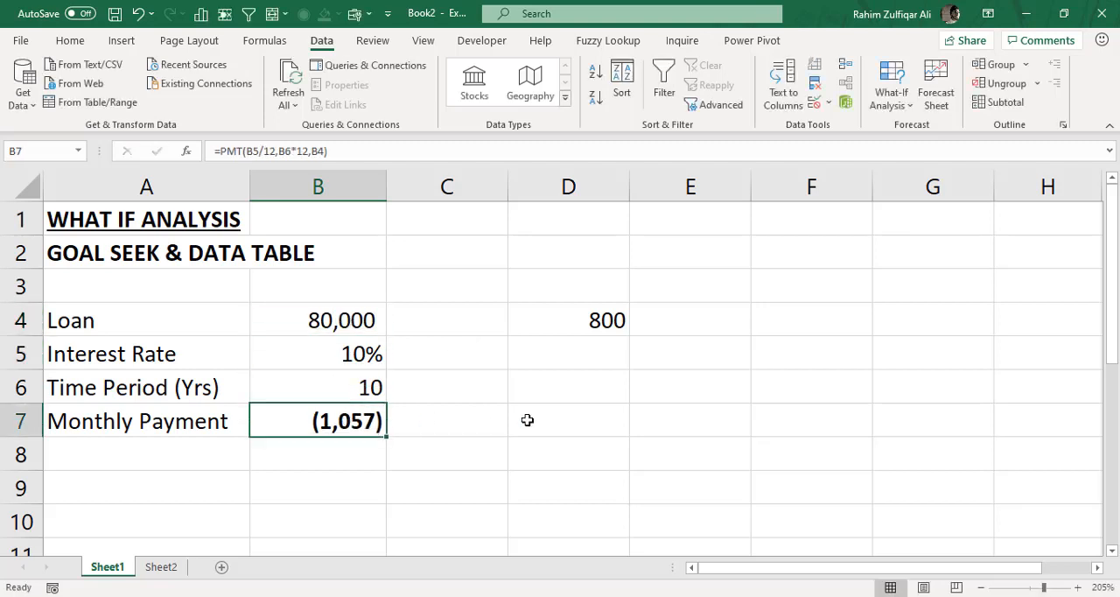
- Try loan amounts of 65,000 and 63,000 in B4 and check the monthly payment formula in B7
{"action": "left_click", "coordinate": [350, 315]}
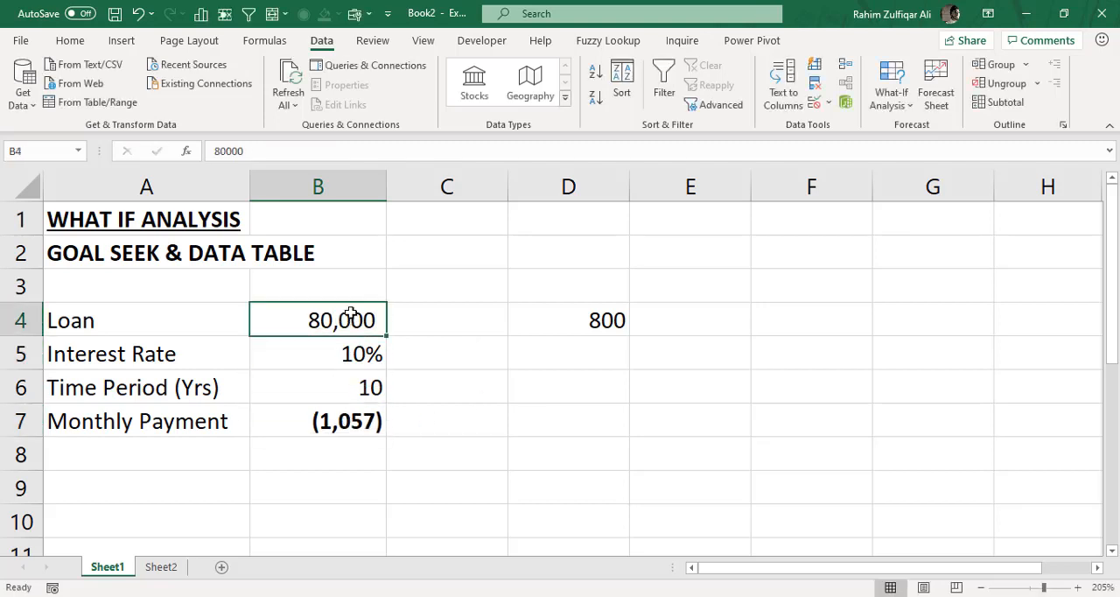
{"action": "type", "text": "65000"}
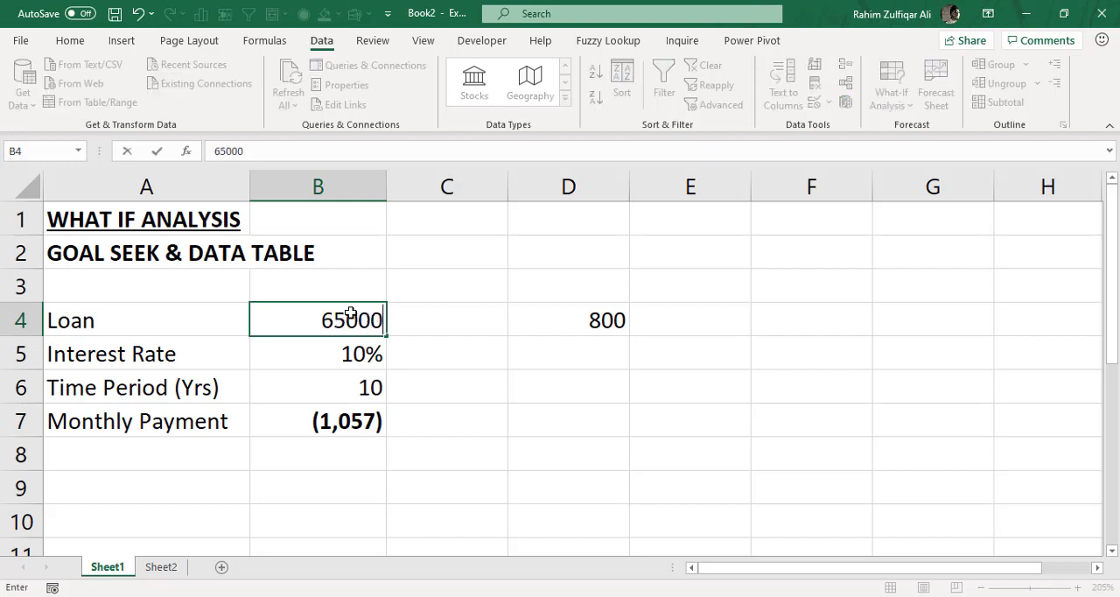
{"action": "key", "text": "Return"}
{"action": "left_click", "coordinate": [358, 318]}
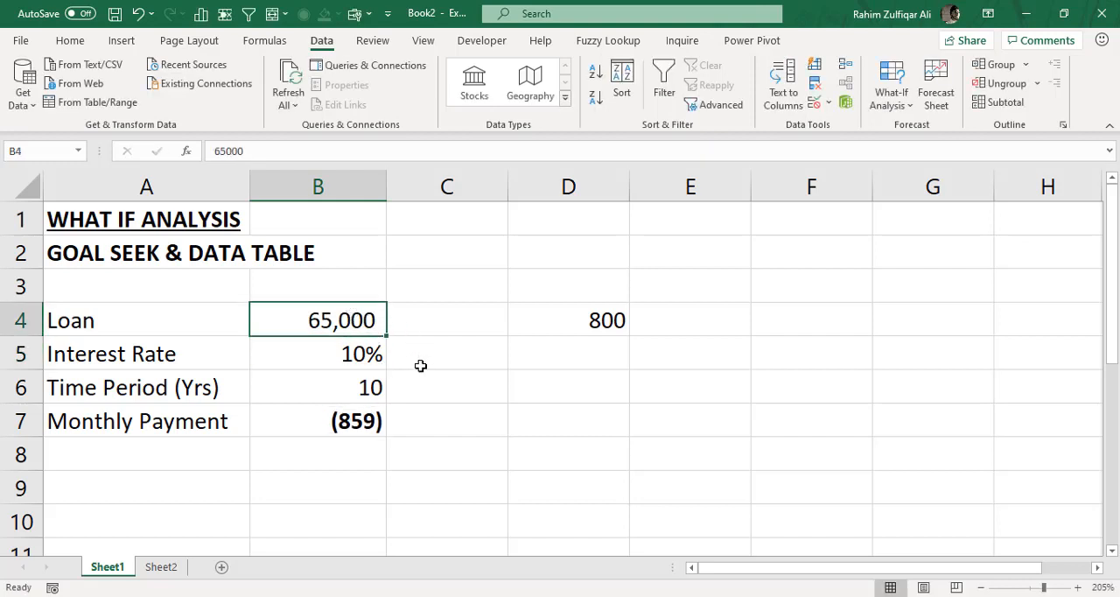
{"action": "type", "text": "63000"}
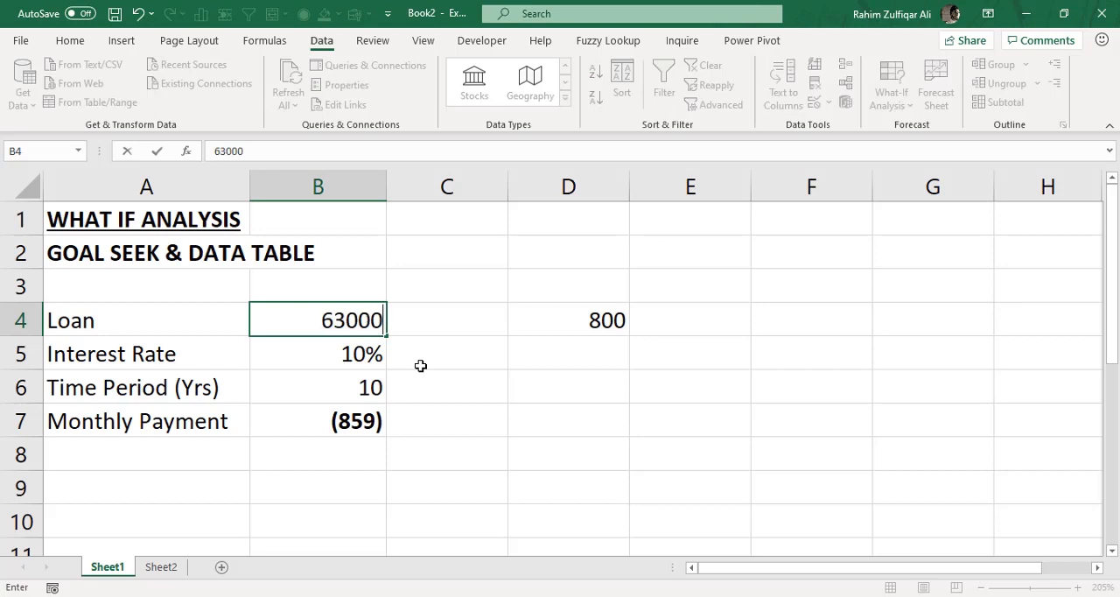
{"action": "key", "text": "ctrl+Return"}
{"action": "key", "text": "Return"}
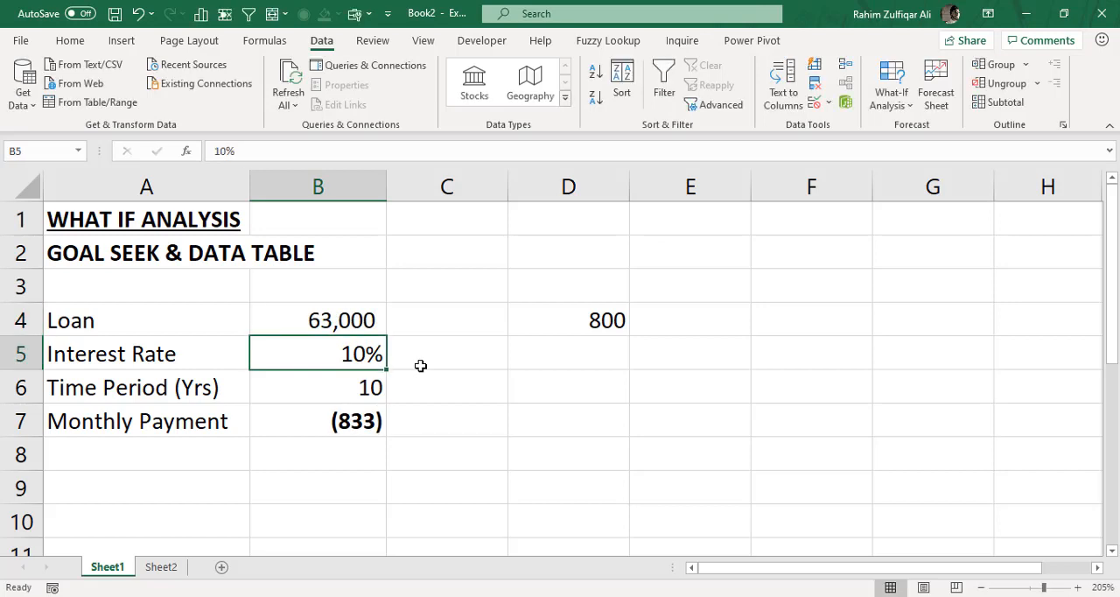
{"action": "left_click", "coordinate": [377, 322]}
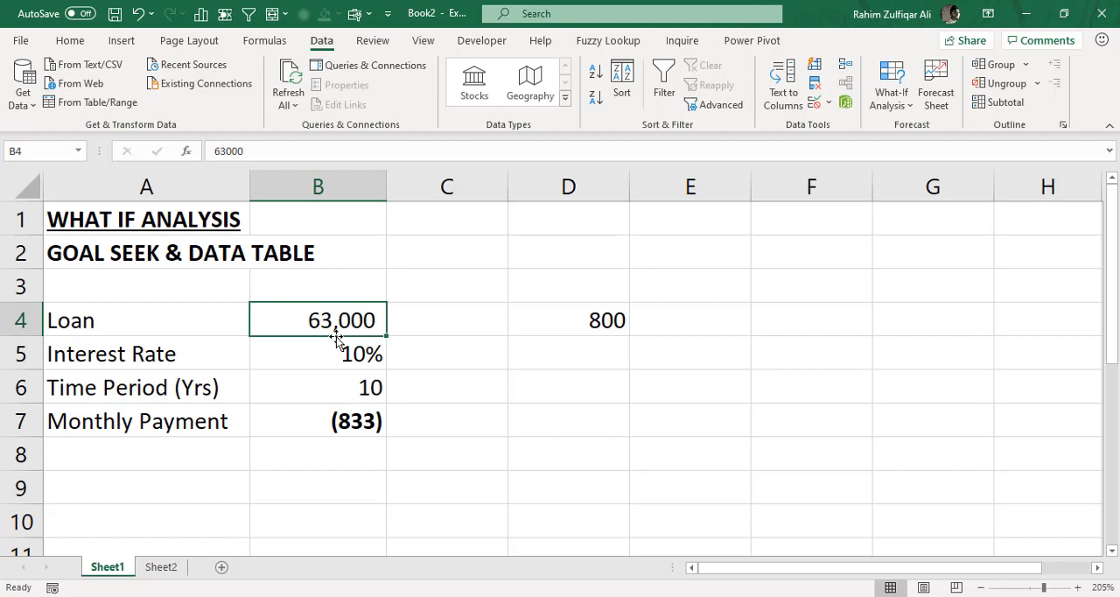
{"action": "left_click", "coordinate": [338, 421]}
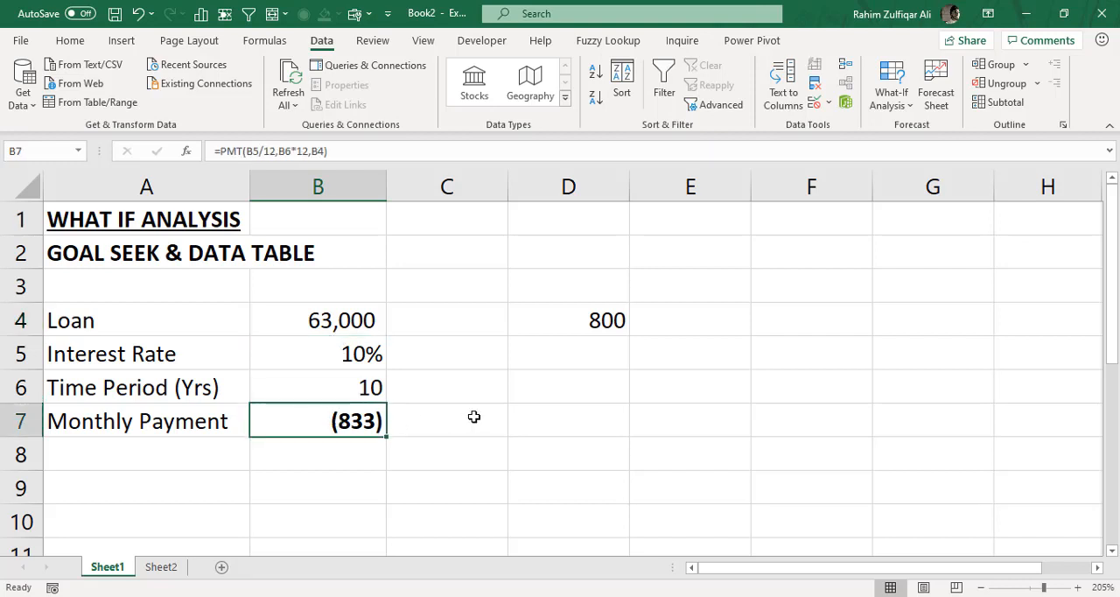
- Set the loan amount in B4 back to 100,000 and clear the target payment from D4
{"action": "left_click", "coordinate": [377, 322]}
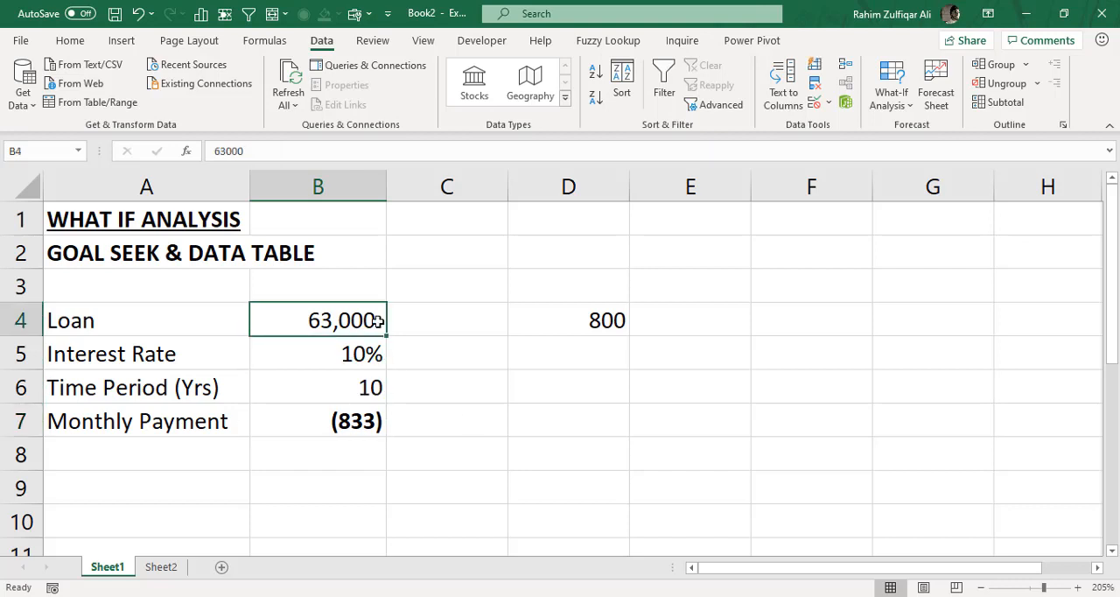
{"action": "type", "text": "100000"}
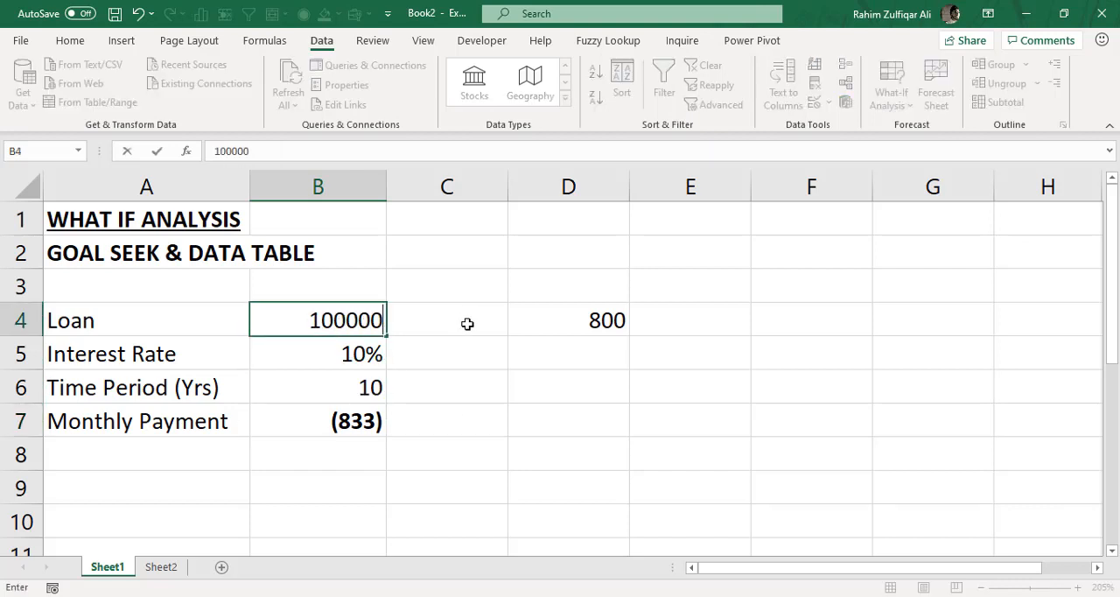
{"action": "key", "text": "Return"}
{"action": "left_click", "coordinate": [581, 317]}
{"action": "key", "text": "Delete"}
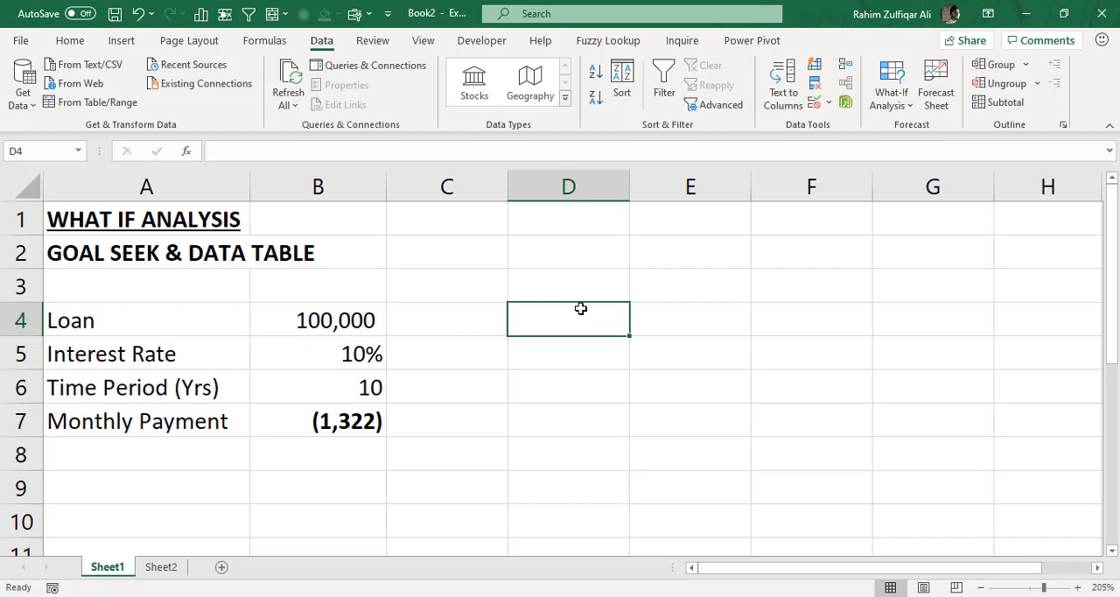
- Start a Goal Seek What-If Analysis with the monthly payment cell B7 as the set cell
{"action": "left_click", "coordinate": [358, 319]}
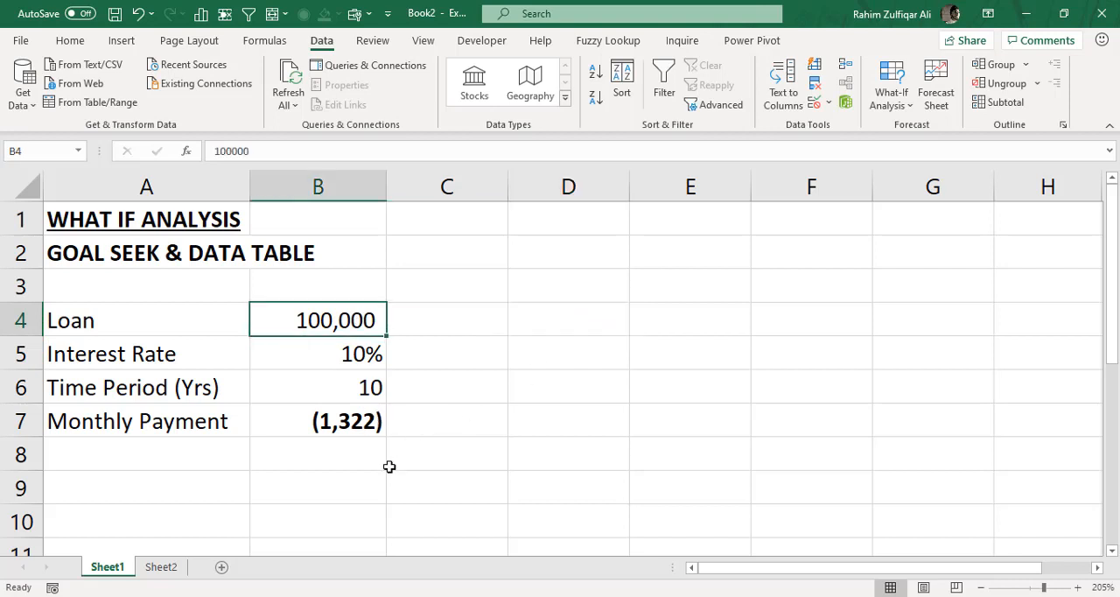
{"action": "left_click", "coordinate": [357, 421]}
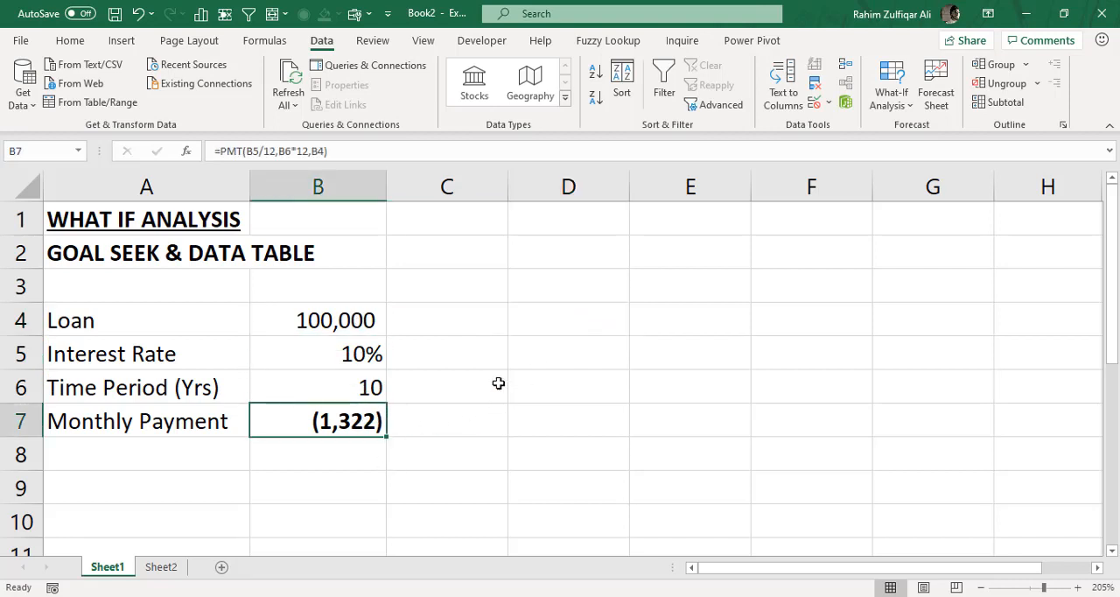
{"action": "left_click", "coordinate": [892, 97]}
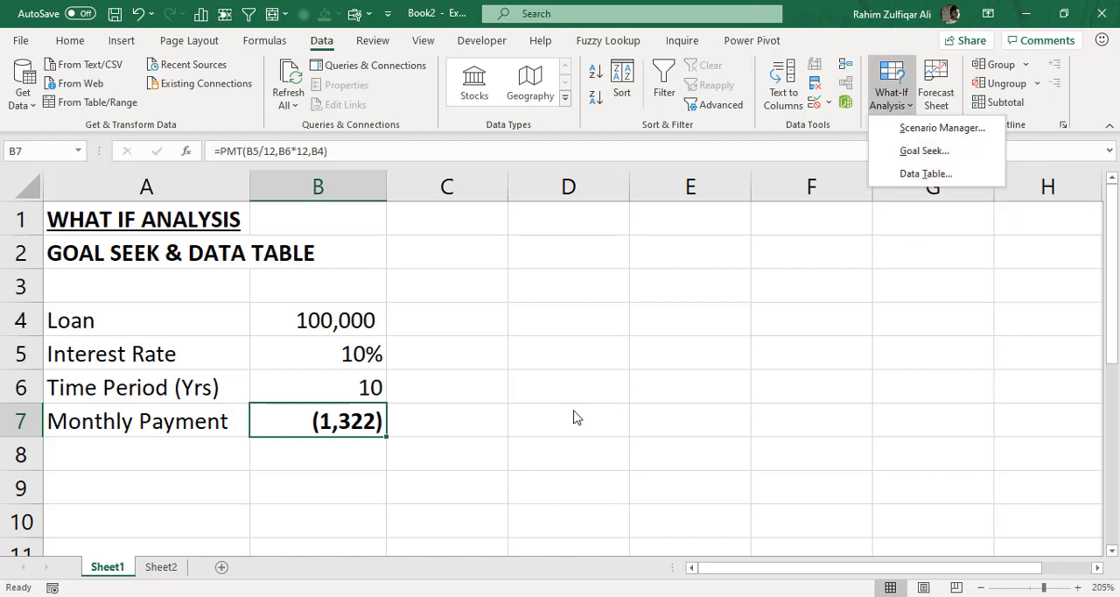
{"action": "left_click", "coordinate": [467, 408]}
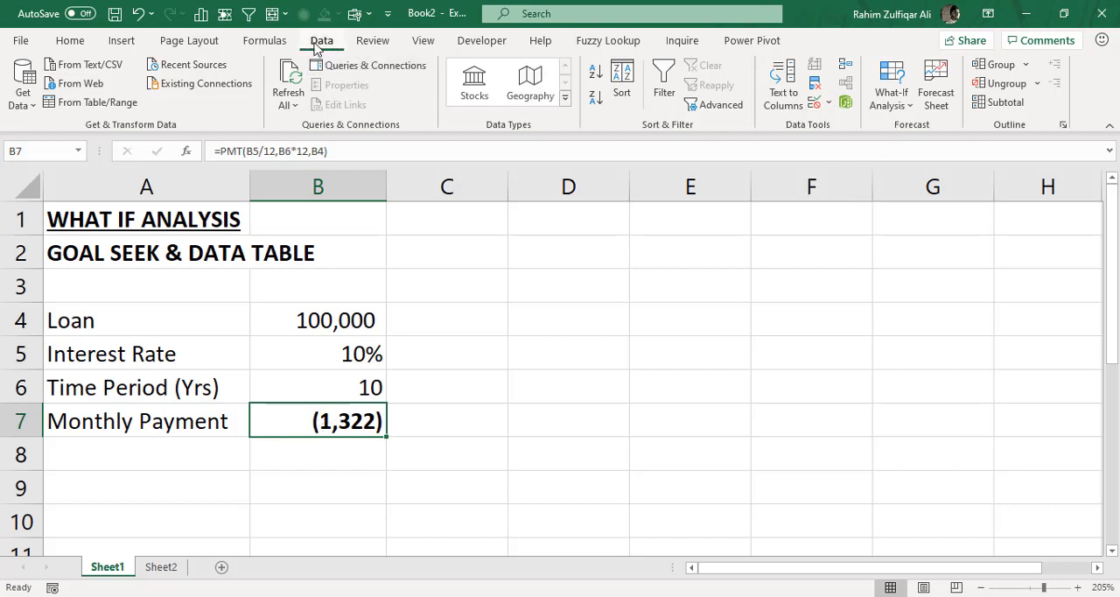
{"action": "left_click", "coordinate": [888, 105]}
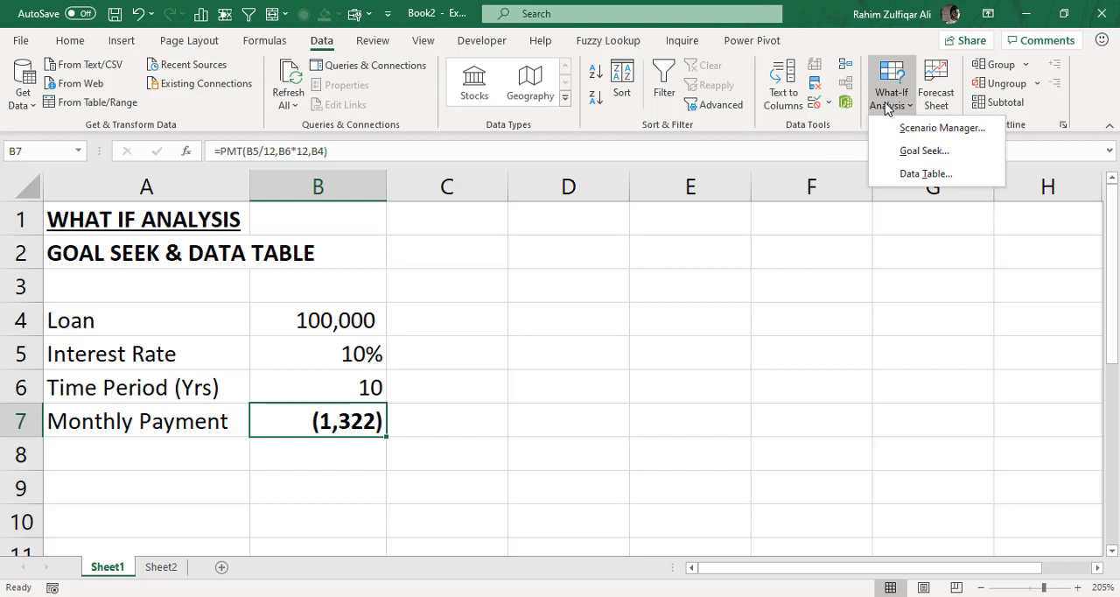
{"action": "left_click", "coordinate": [910, 150]}
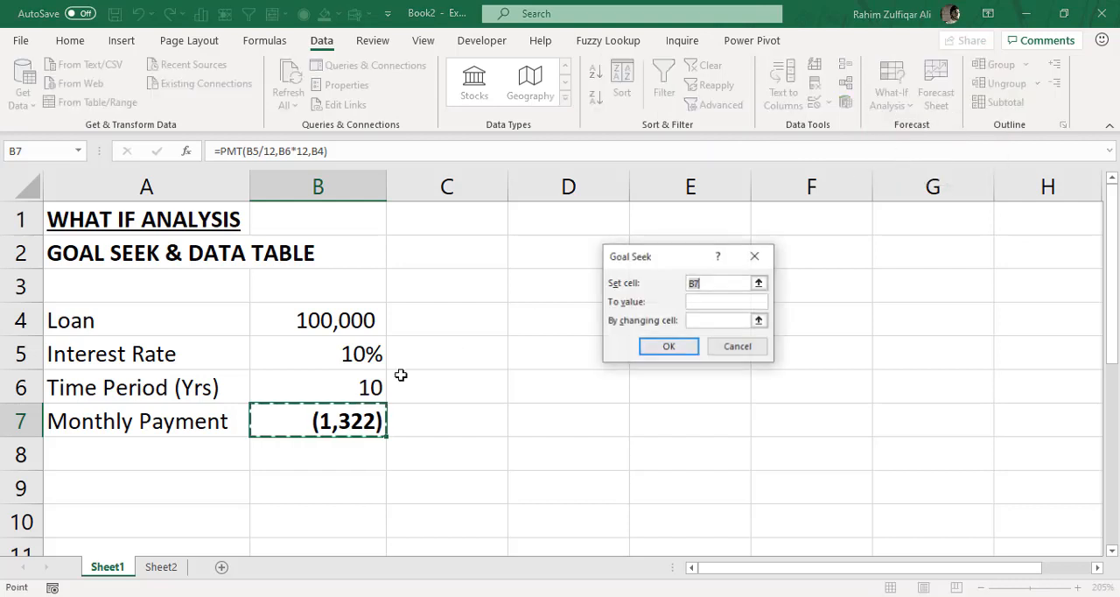
{"action": "left_click_drag", "start_coordinate": [657, 258], "coordinate": [494, 278]}
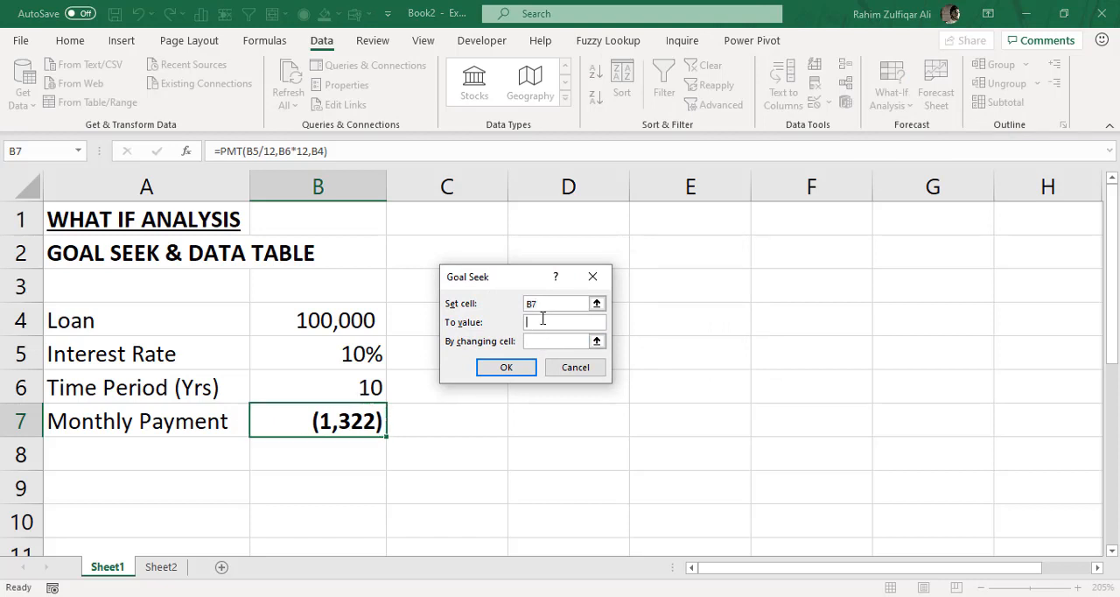
{"action": "left_click", "coordinate": [543, 304]}
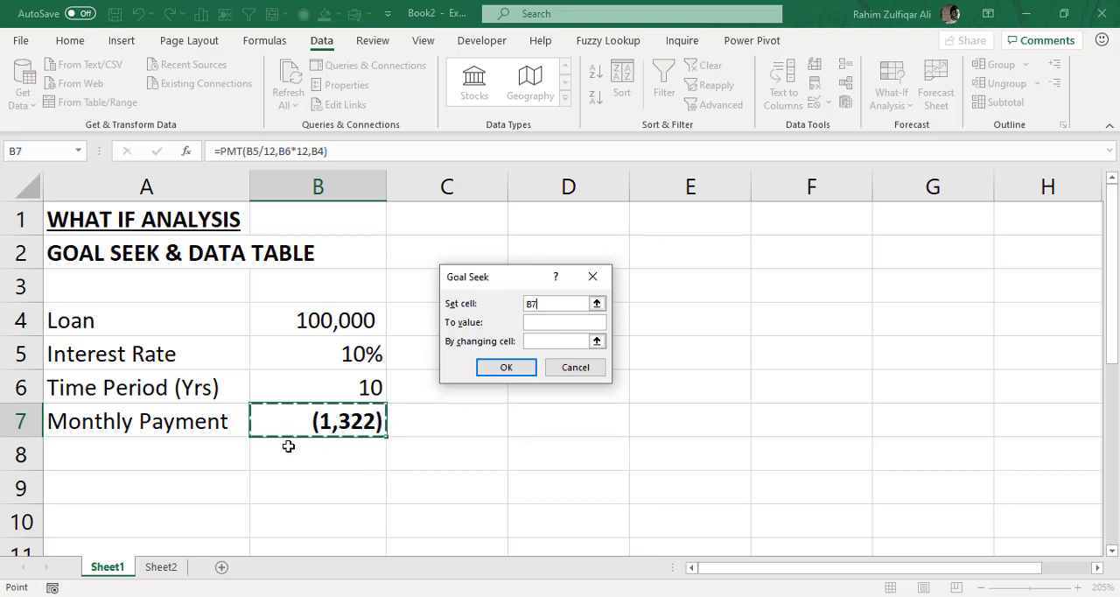
- Run Goal Seek to a value of -800 by changing the loan cell B4, and accept the solution
{"action": "left_click", "coordinate": [544, 322]}
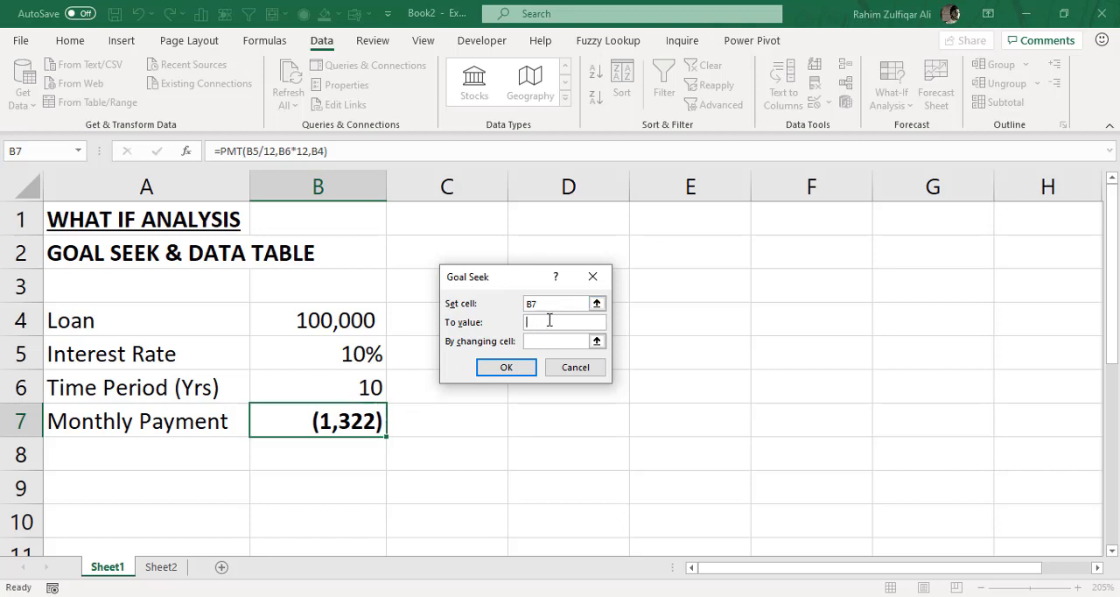
{"action": "type", "text": "-800"}
{"action": "left_click", "coordinate": [569, 341]}
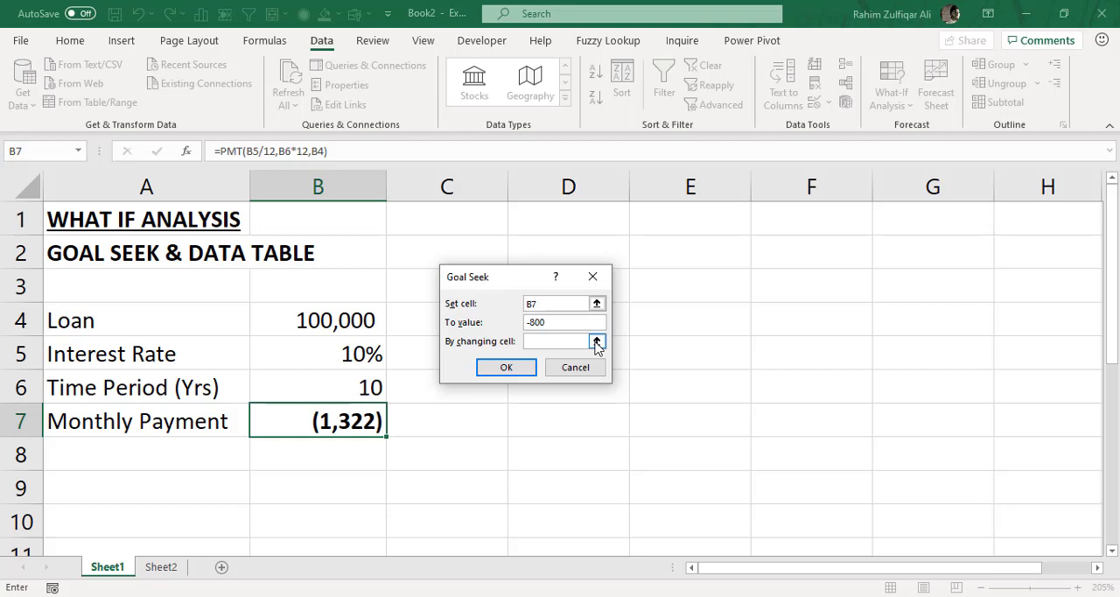
{"action": "left_click", "coordinate": [596, 341]}
{"action": "left_click", "coordinate": [356, 318]}
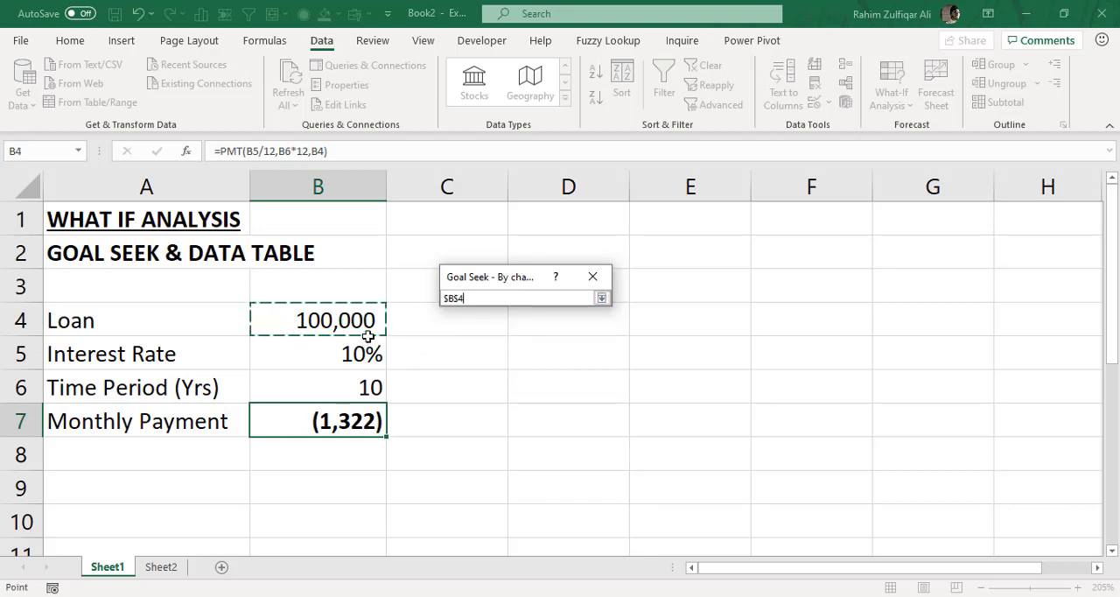
{"action": "left_click", "coordinate": [602, 298]}
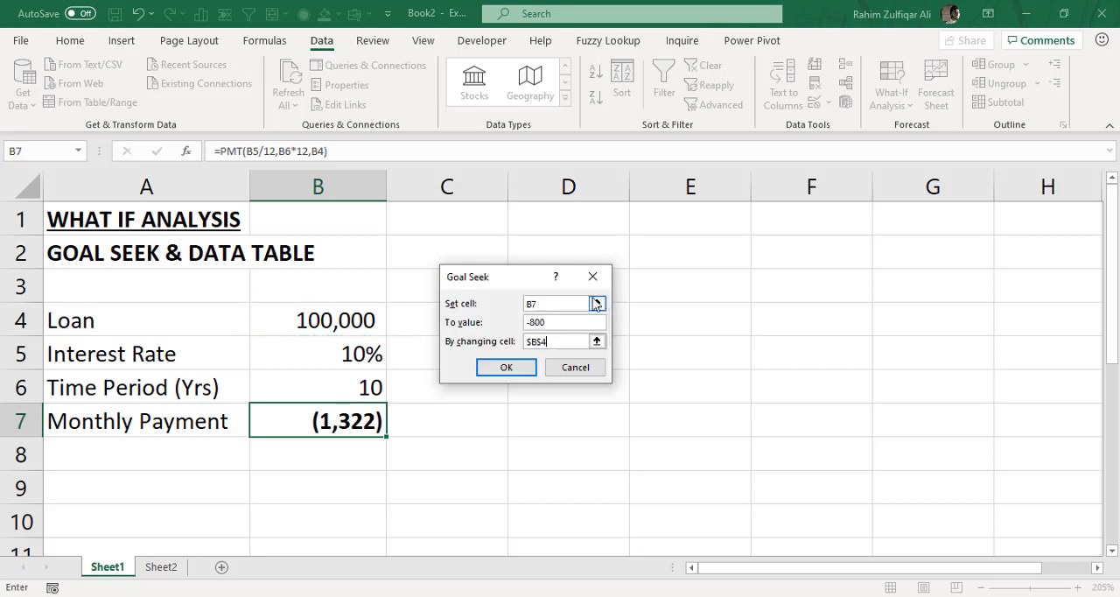
{"action": "left_click", "coordinate": [525, 370]}
{"action": "left_click", "coordinate": [525, 370]}
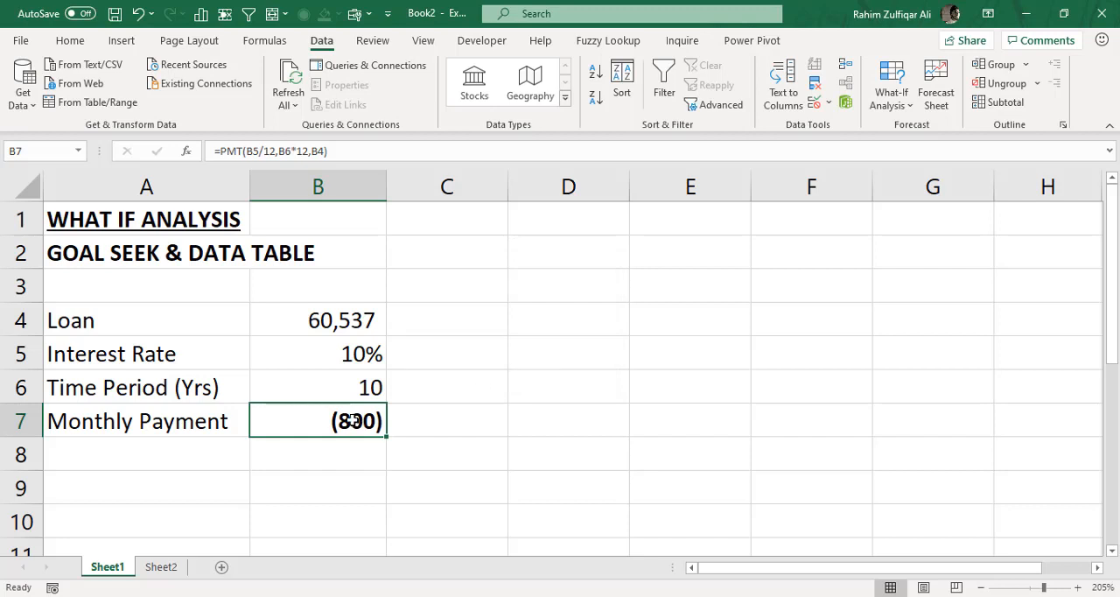
- Check the interest rate, the time period and the loan amount solved by Goal Seek in B4:B6
{"action": "left_click", "coordinate": [356, 358]}
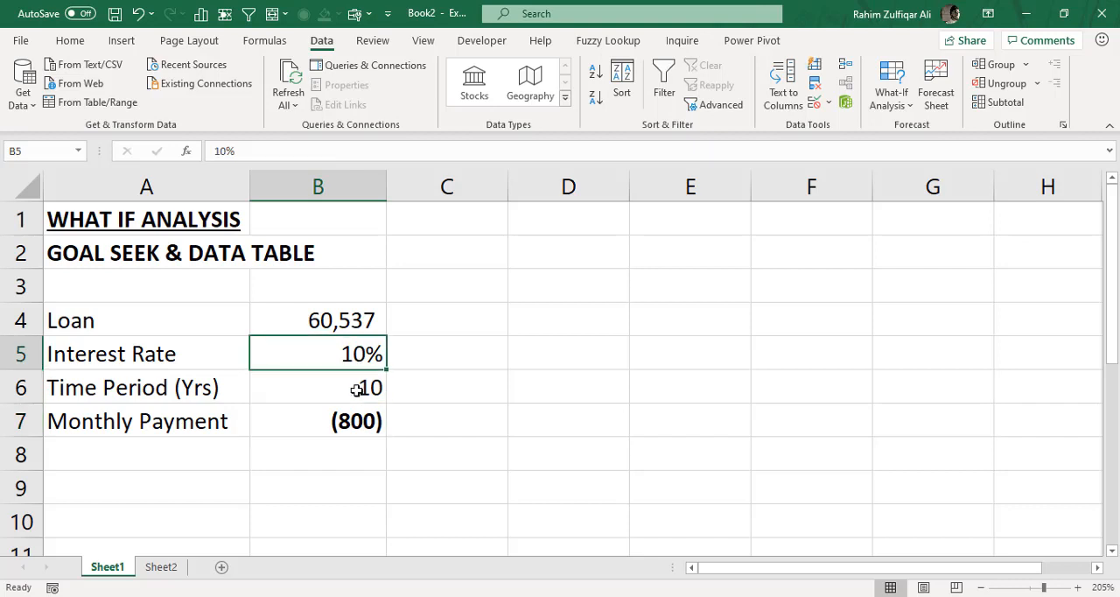
{"action": "left_click", "coordinate": [357, 390]}
{"action": "left_click", "coordinate": [341, 329]}
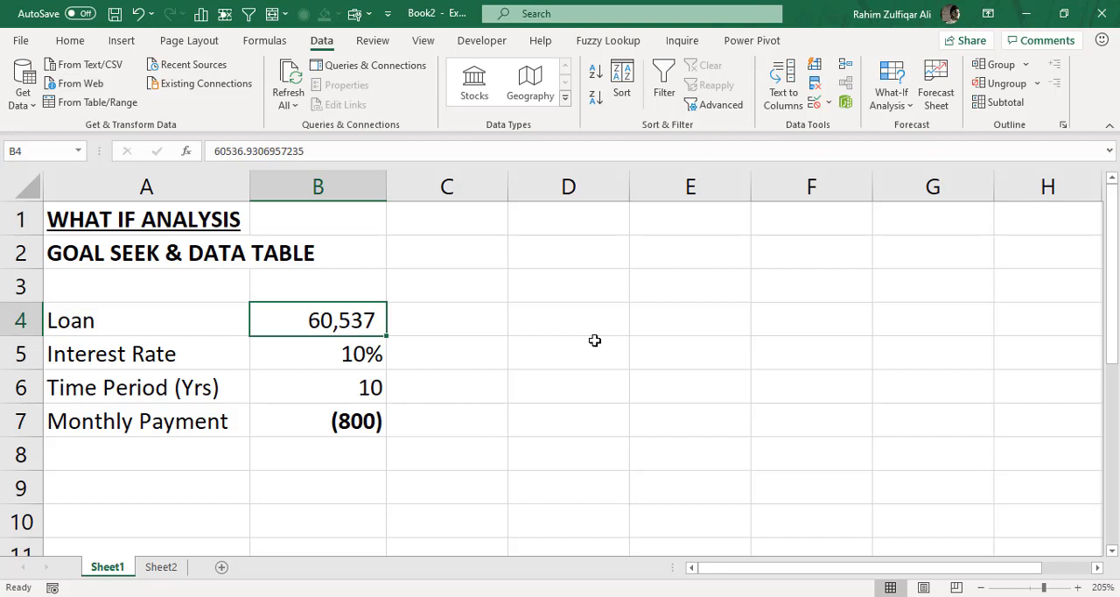
{"action": "left_click", "coordinate": [570, 318]}
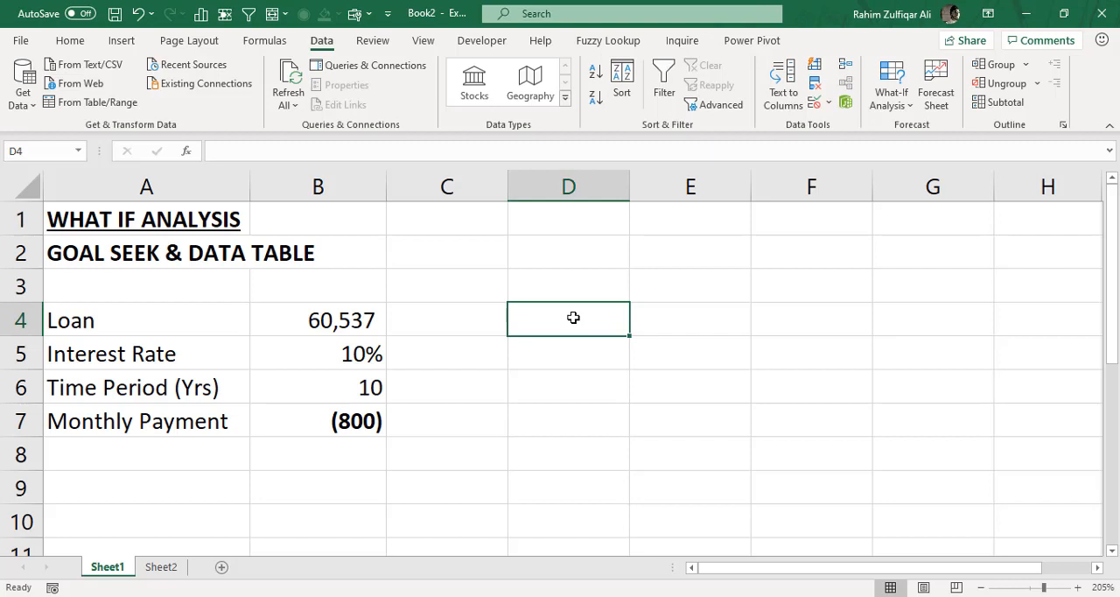
- Enter 1500 in D4 as the new target monthly payment beside the loan model
{"action": "type", "text": "1500"}
{"action": "key", "text": "Return"}
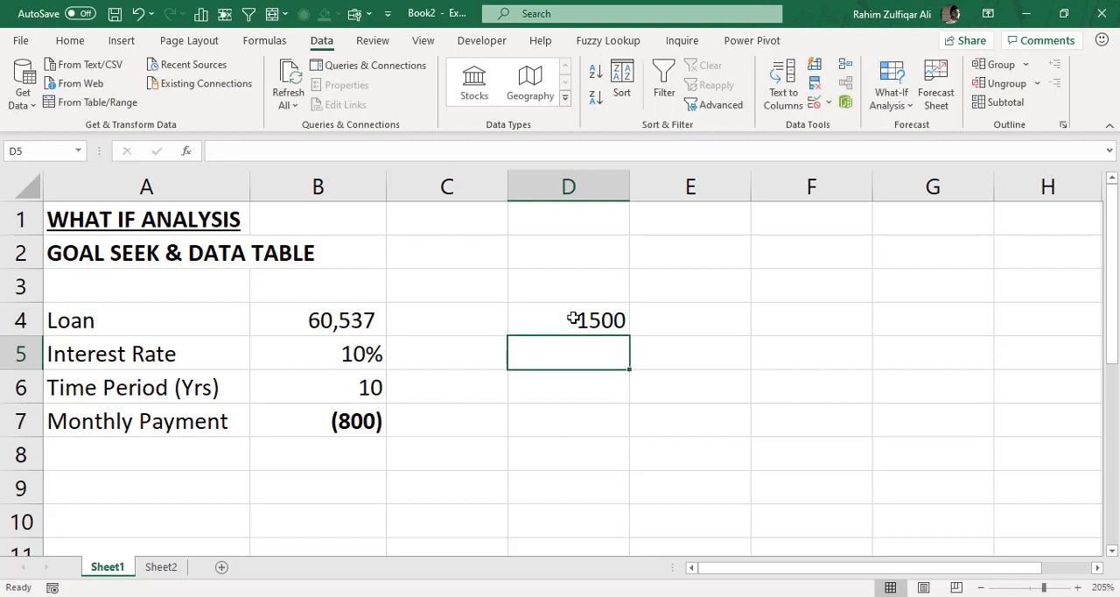
{"action": "left_click", "coordinate": [348, 322]}
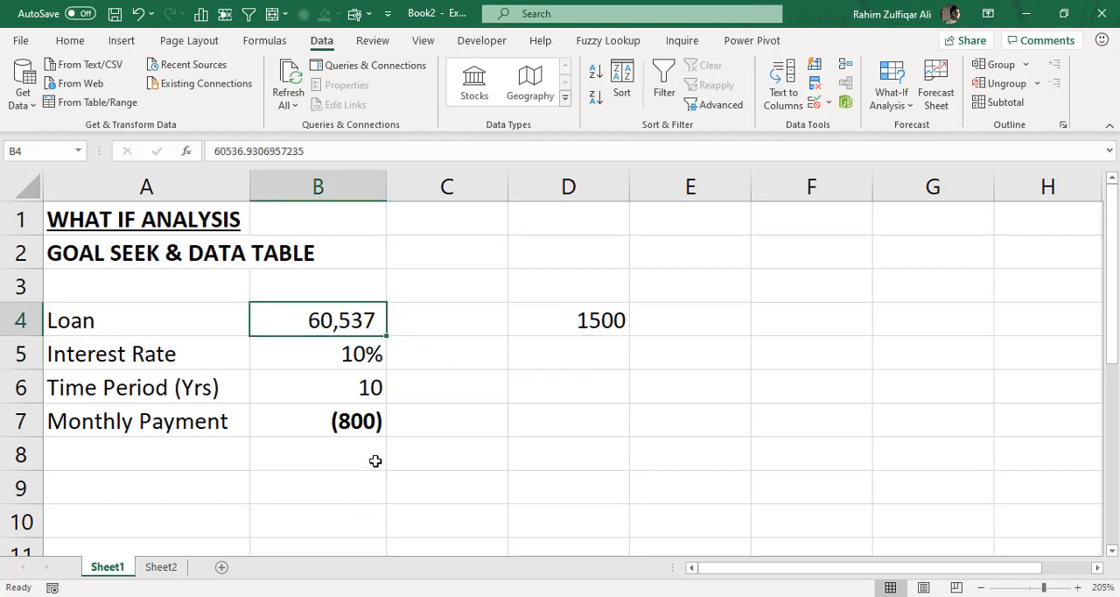
{"action": "left_click", "coordinate": [366, 427]}
{"action": "left_click", "coordinate": [337, 328]}
- Start a Goal Seek on the monthly payment cell B7 with a target value of -1500
{"action": "left_click", "coordinate": [339, 424]}
{"action": "left_click", "coordinate": [889, 105]}
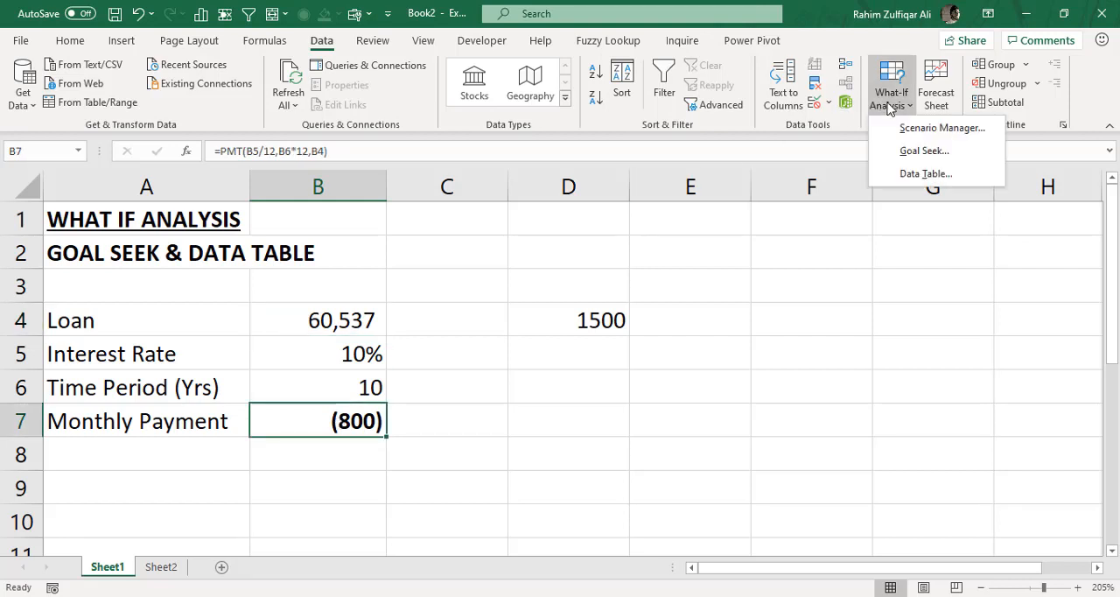
{"action": "left_click", "coordinate": [915, 151]}
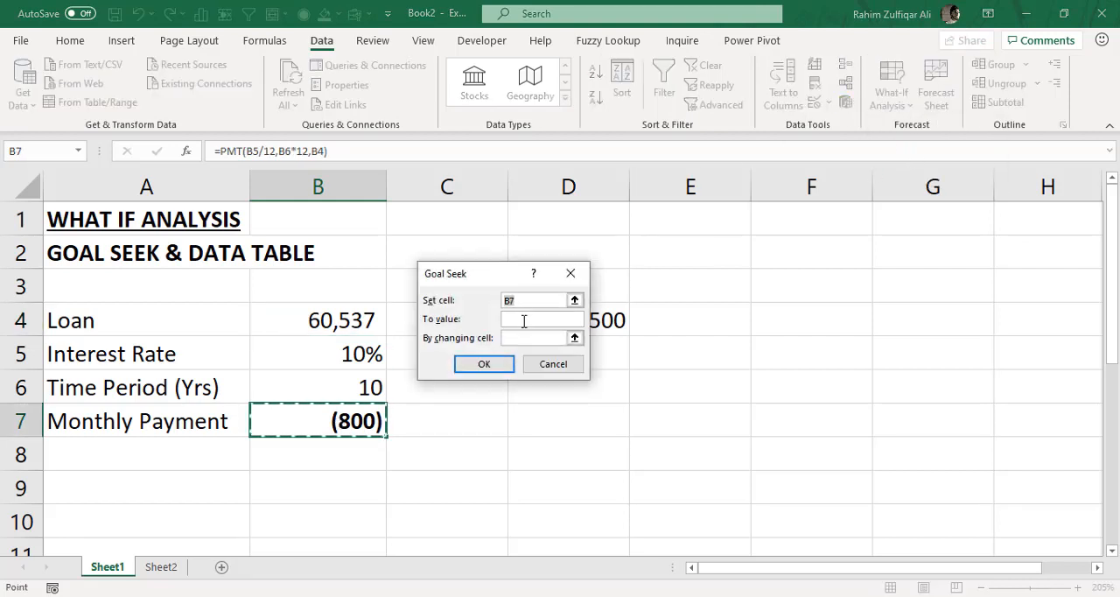
{"action": "left_click", "coordinate": [529, 321]}
{"action": "type", "text": "-1500"}
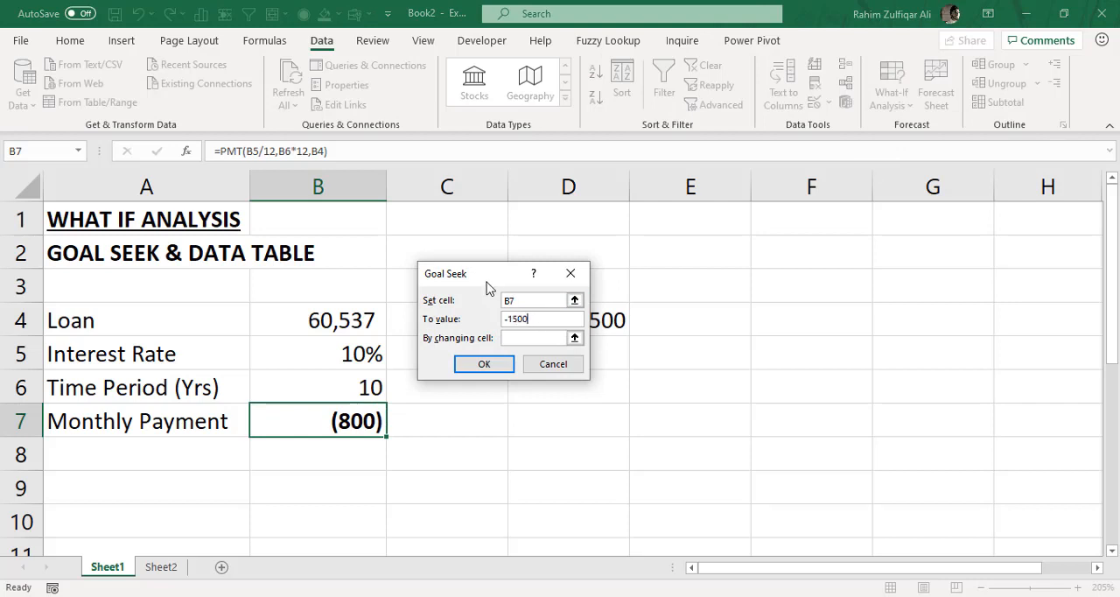
- Choose the loan cell B4 as the changing cell, run Goal Seek and accept the solution
{"action": "left_click_drag", "start_coordinate": [487, 278], "coordinate": [568, 266]}
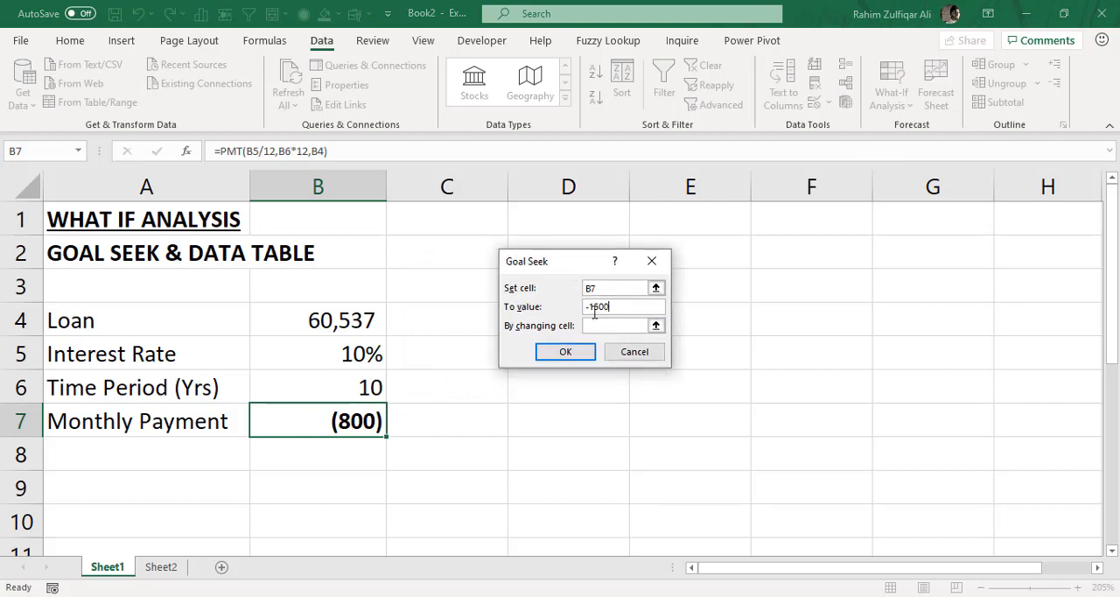
{"action": "left_click", "coordinate": [625, 324]}
{"action": "left_click", "coordinate": [656, 325]}
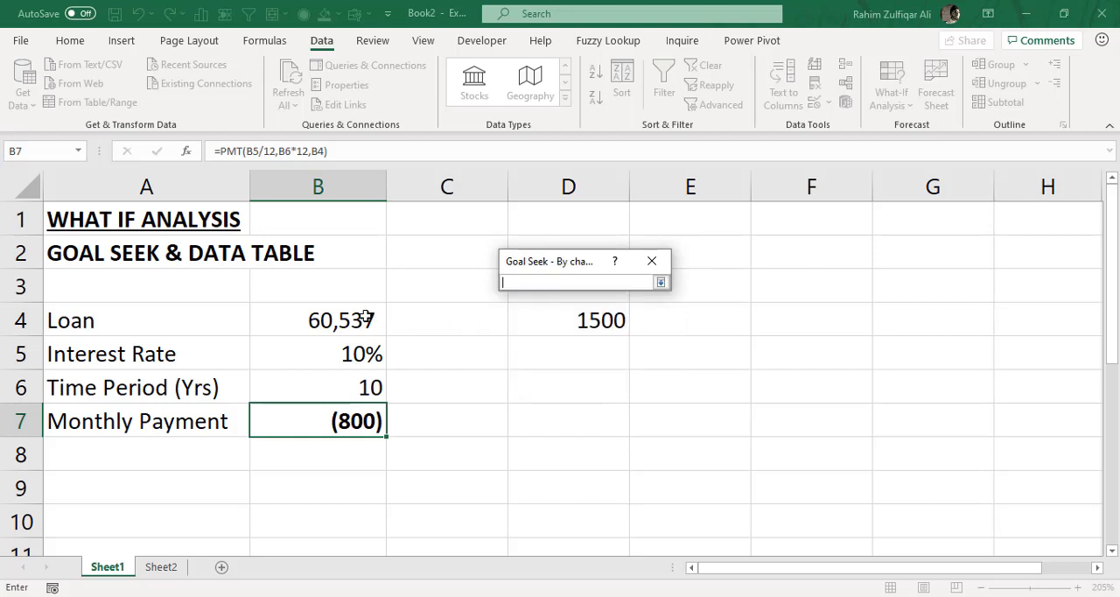
{"action": "left_click", "coordinate": [365, 317]}
{"action": "left_click", "coordinate": [659, 285]}
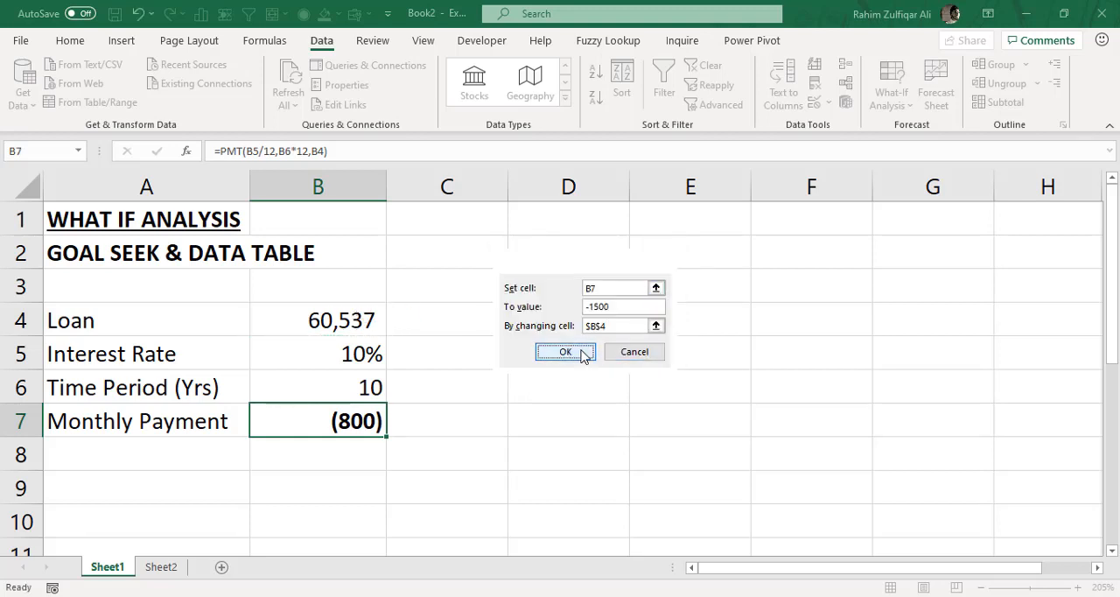
{"action": "left_click", "coordinate": [578, 353]}
{"action": "left_click", "coordinate": [571, 353]}
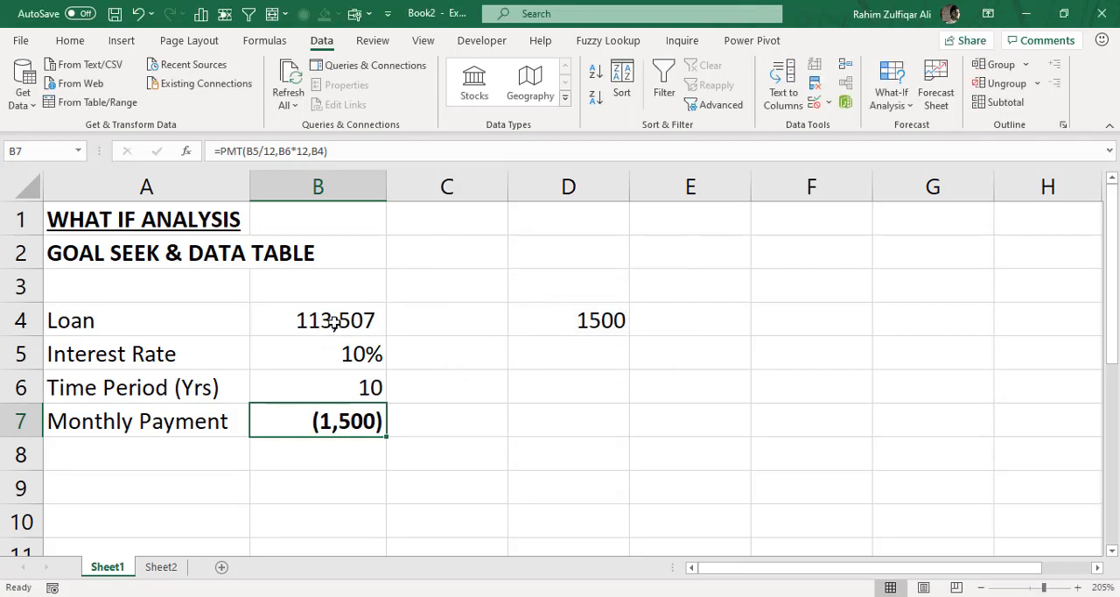
- Check the solved loan amount in B4 against the monthly payment, interest rate and time period in B5:B7
{"action": "left_click", "coordinate": [333, 320]}
{"action": "left_click", "coordinate": [354, 421]}
{"action": "left_click", "coordinate": [364, 360]}
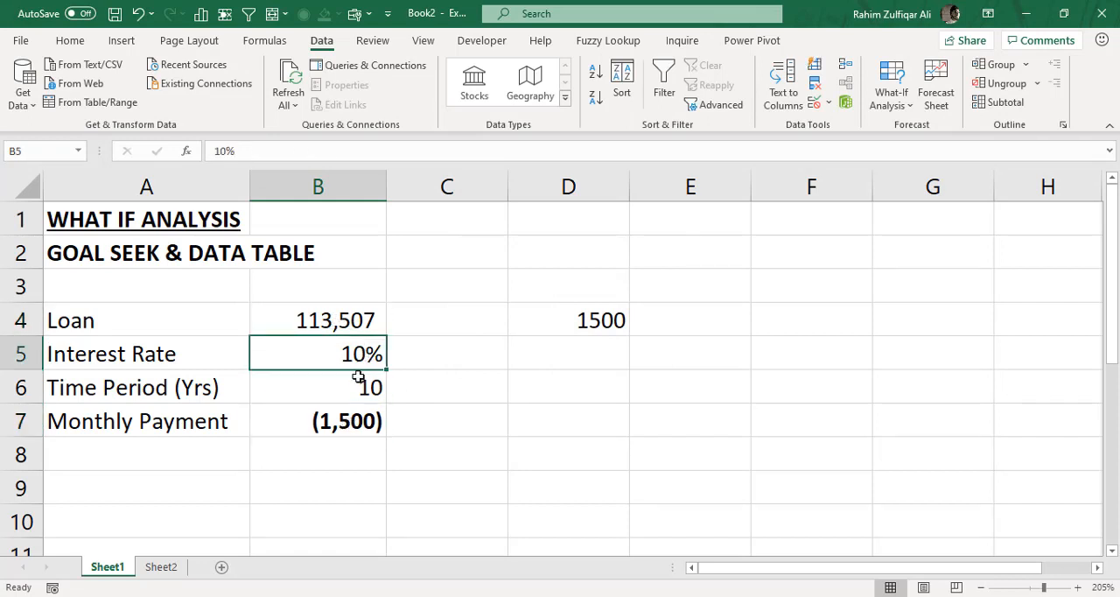
{"action": "left_click", "coordinate": [359, 379]}
{"action": "left_click", "coordinate": [350, 325]}
- Clear the target payment from D4
{"action": "left_click", "coordinate": [542, 323]}
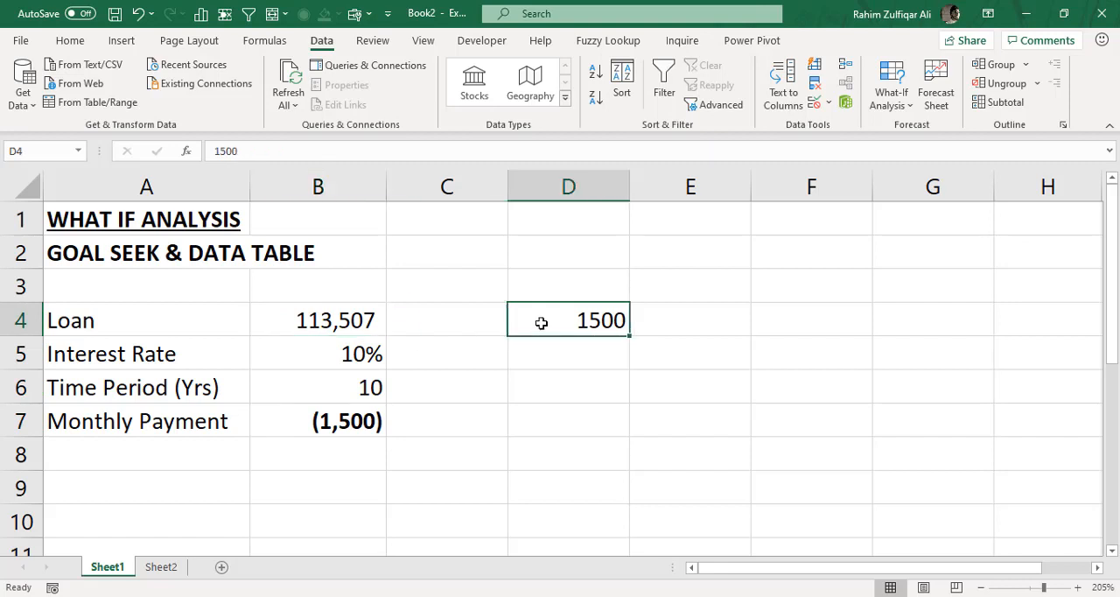
{"action": "key", "text": "Delete"}
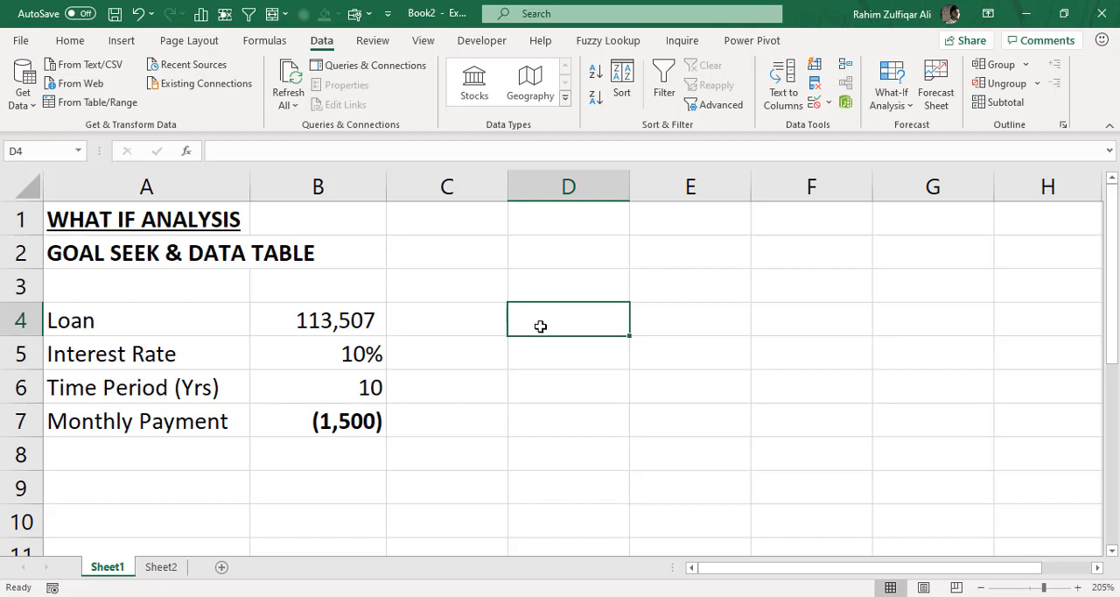
{"action": "left_click", "coordinate": [385, 426]}
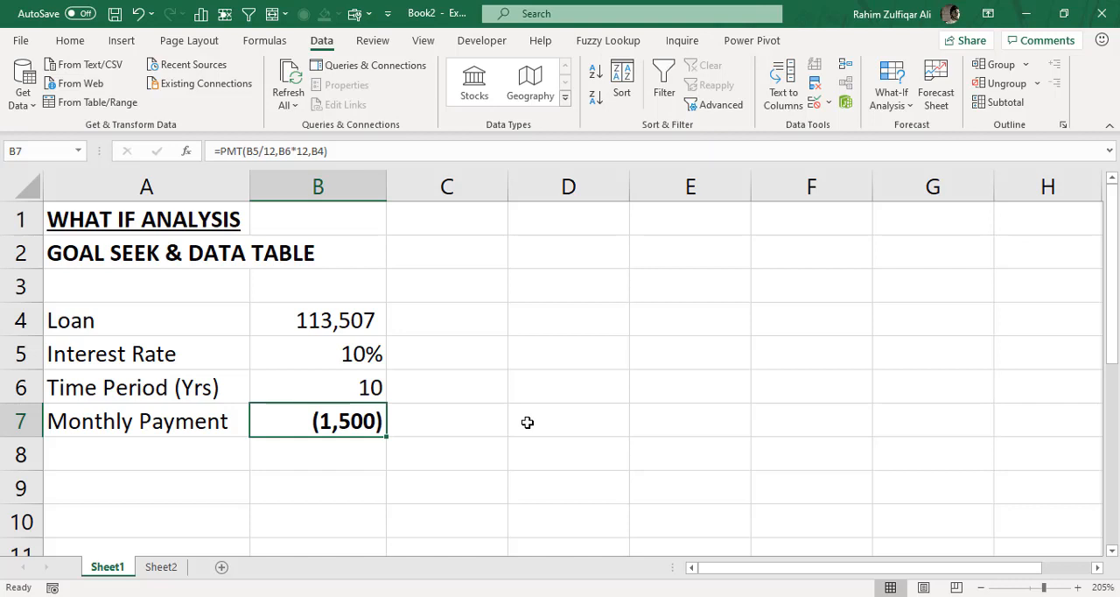
{"action": "left_click", "coordinate": [375, 330]}
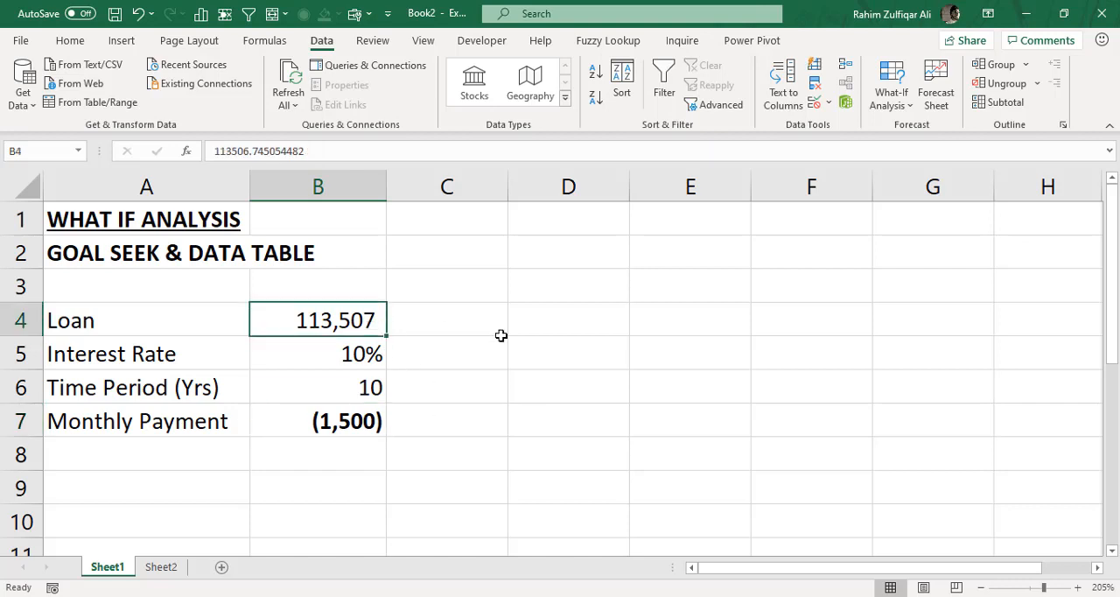
- On Sheet2, make the Book Store title in A1 and the number of books in B3 bold
{"action": "left_click", "coordinate": [161, 567]}
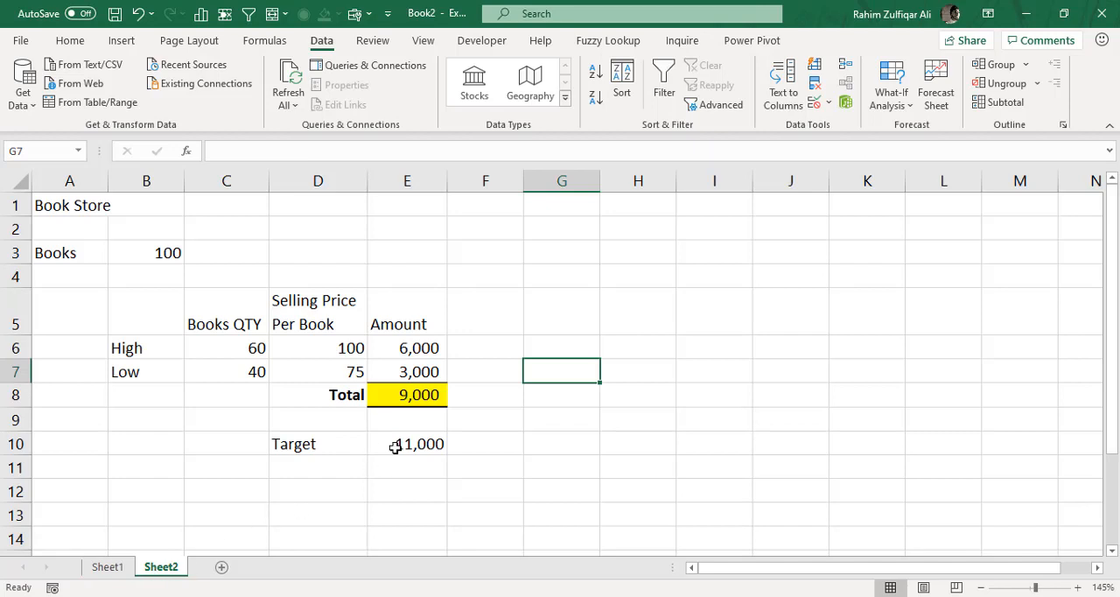
{"action": "left_click", "coordinate": [95, 216]}
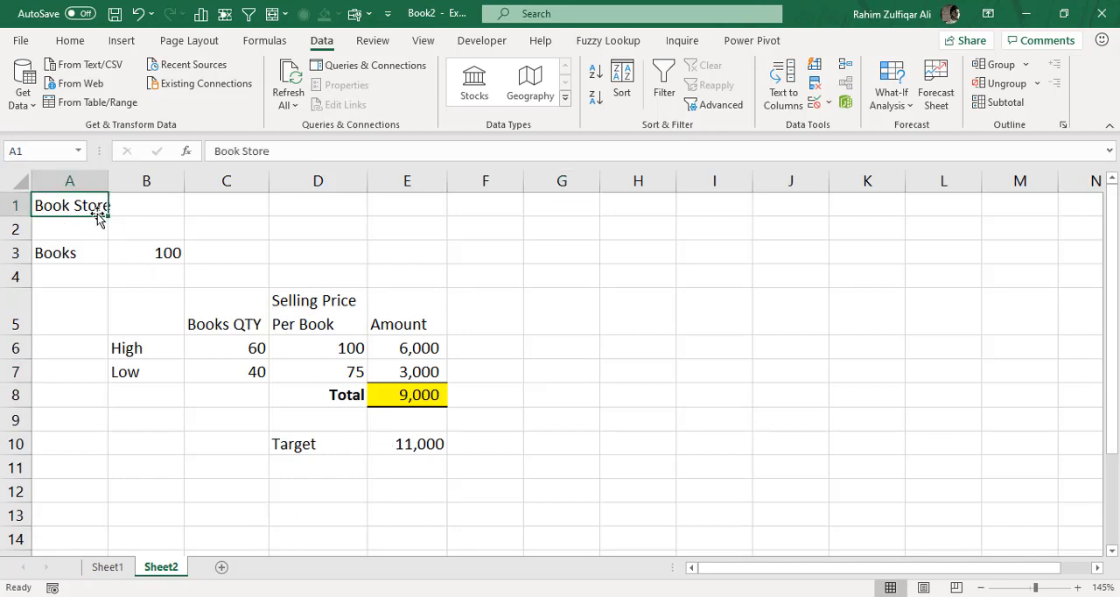
{"action": "left_click", "coordinate": [70, 42]}
{"action": "left_click", "coordinate": [93, 98]}
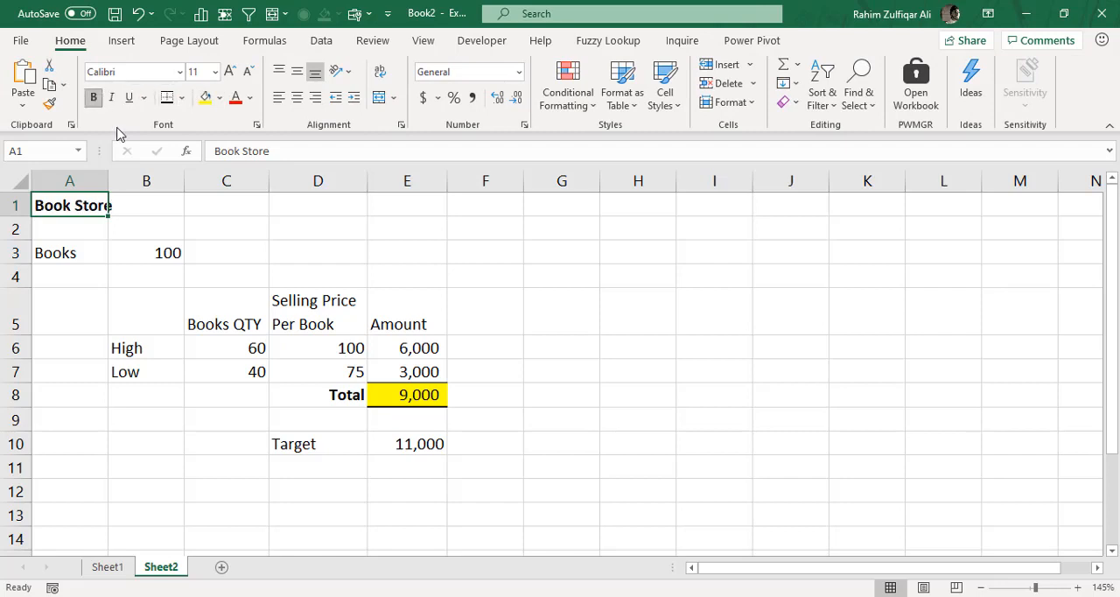
{"action": "left_click", "coordinate": [142, 257]}
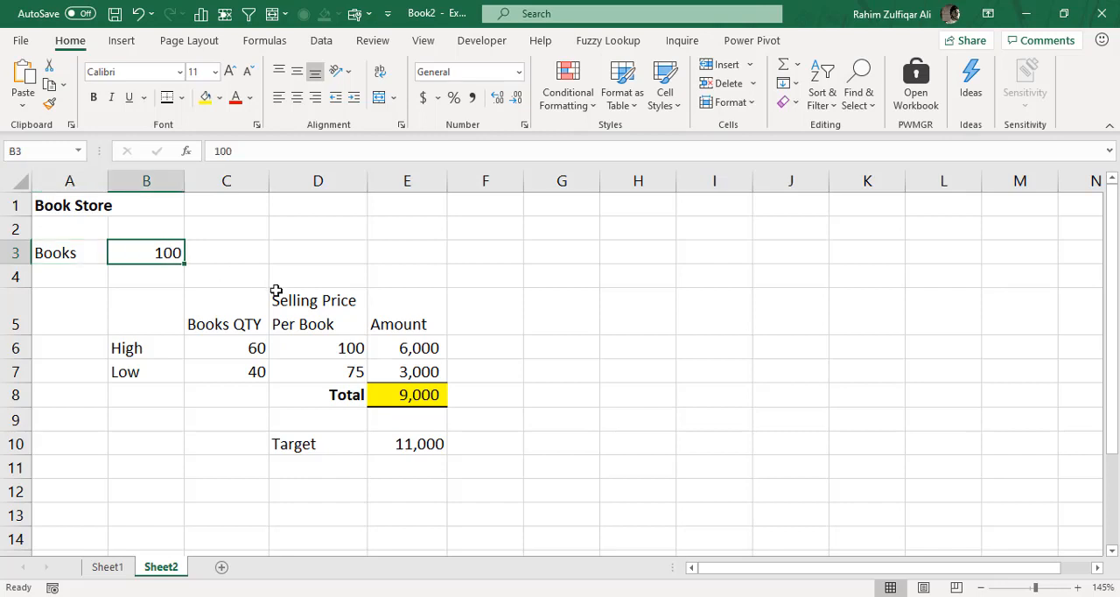
{"action": "left_click", "coordinate": [94, 97]}
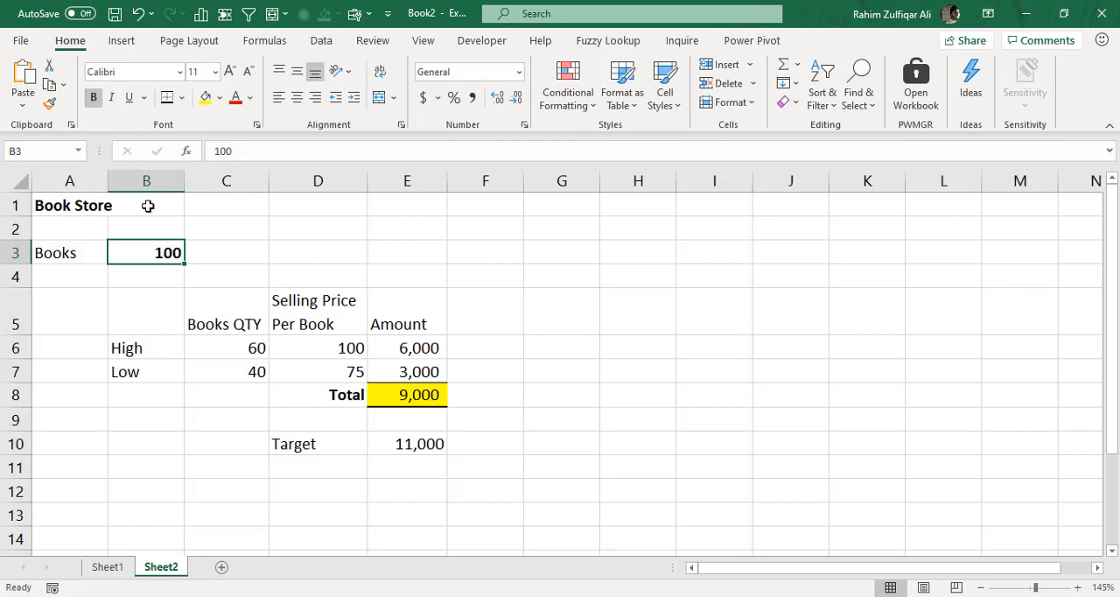
- Review the number of books in B3 and its split into the High and Low price rows
{"action": "left_click", "coordinate": [227, 350]}
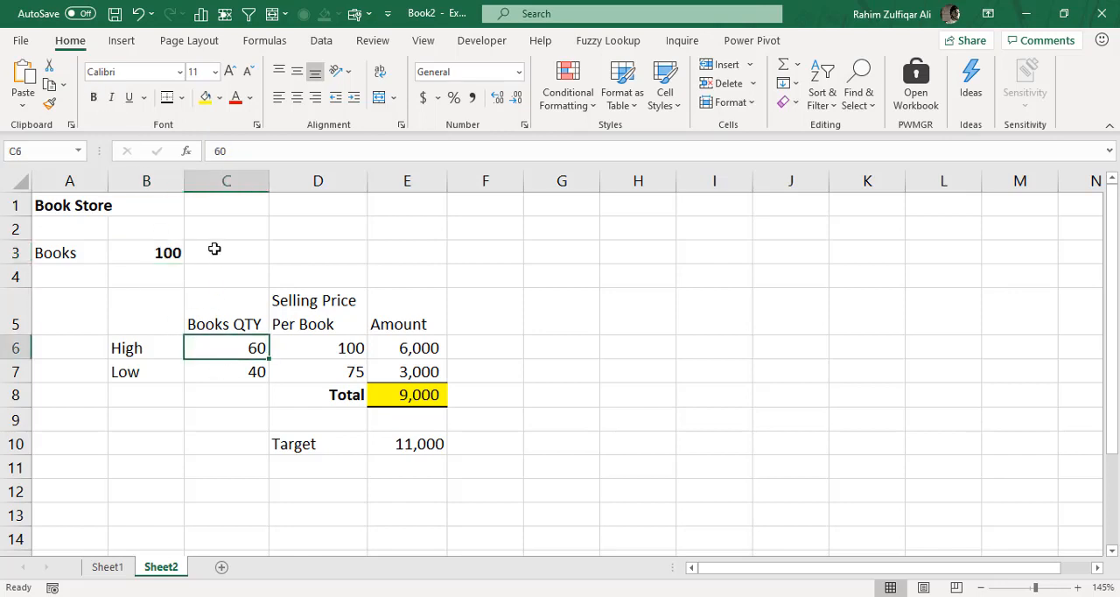
{"action": "left_click", "coordinate": [166, 251]}
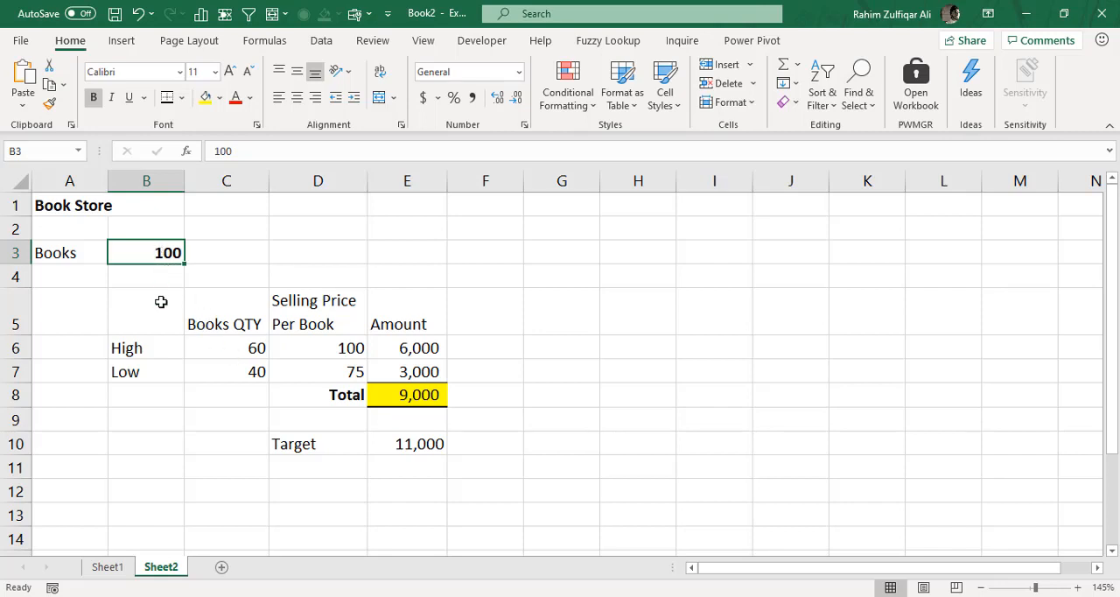
{"action": "left_click_drag", "start_coordinate": [129, 349], "coordinate": [481, 347]}
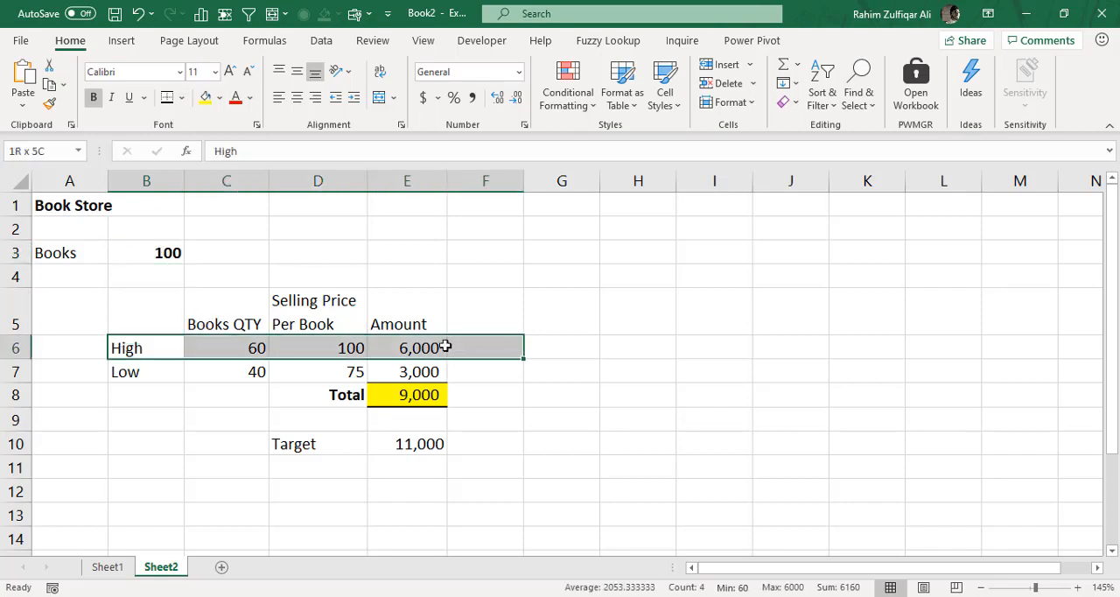
{"action": "left_click", "coordinate": [166, 371]}
{"action": "left_click_drag", "start_coordinate": [157, 355], "coordinate": [420, 349]}
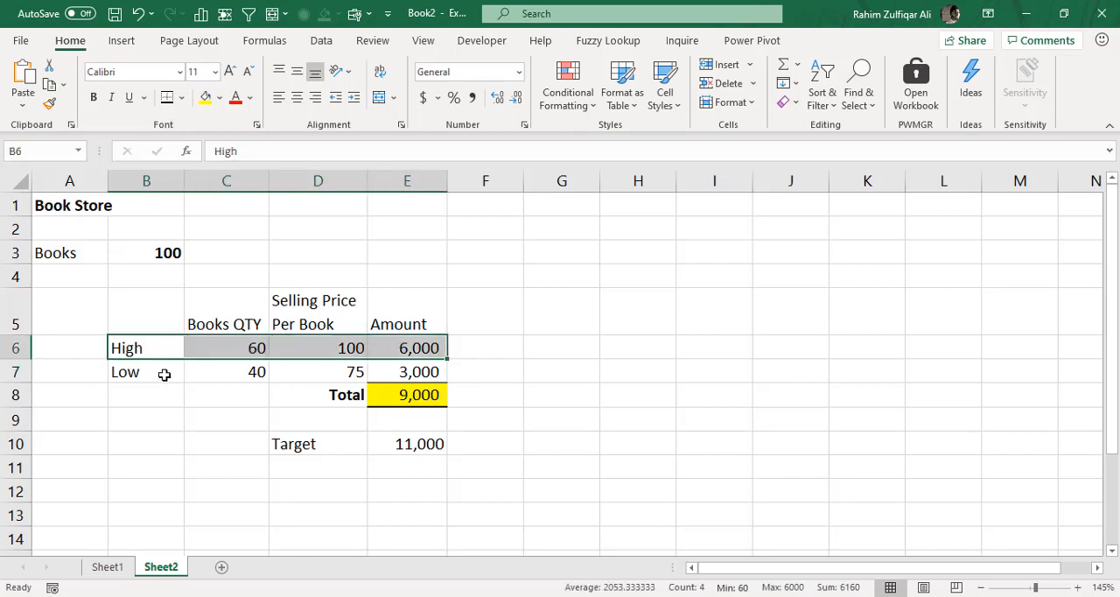
{"action": "left_click_drag", "start_coordinate": [162, 375], "coordinate": [391, 364]}
{"action": "left_click", "coordinate": [168, 253]}
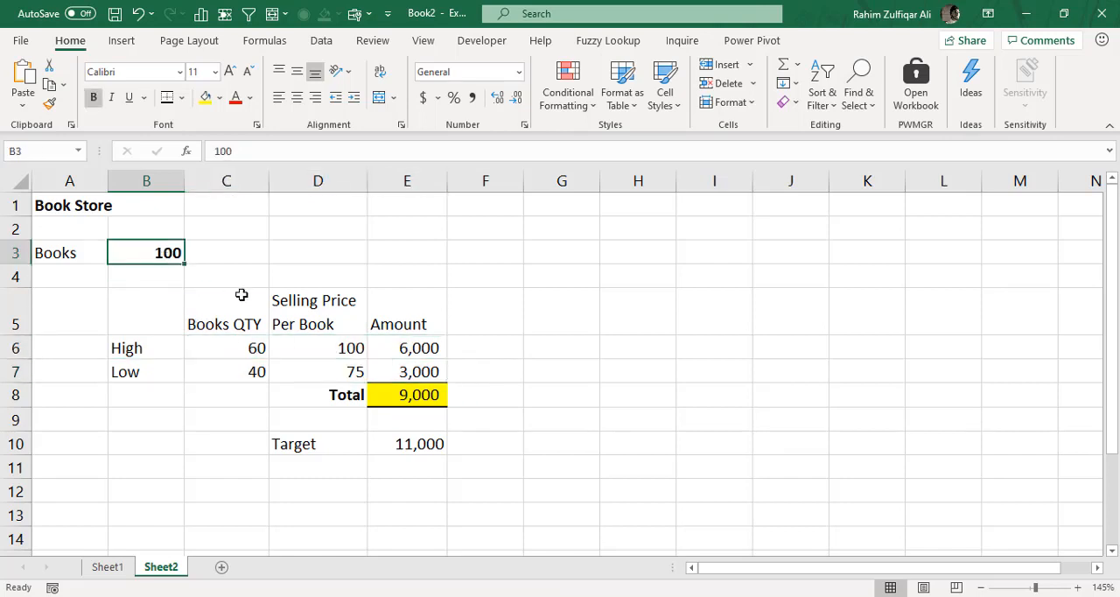
- Examine the High row's quantity, selling price and the amount formula in E6
{"action": "left_click", "coordinate": [229, 350]}
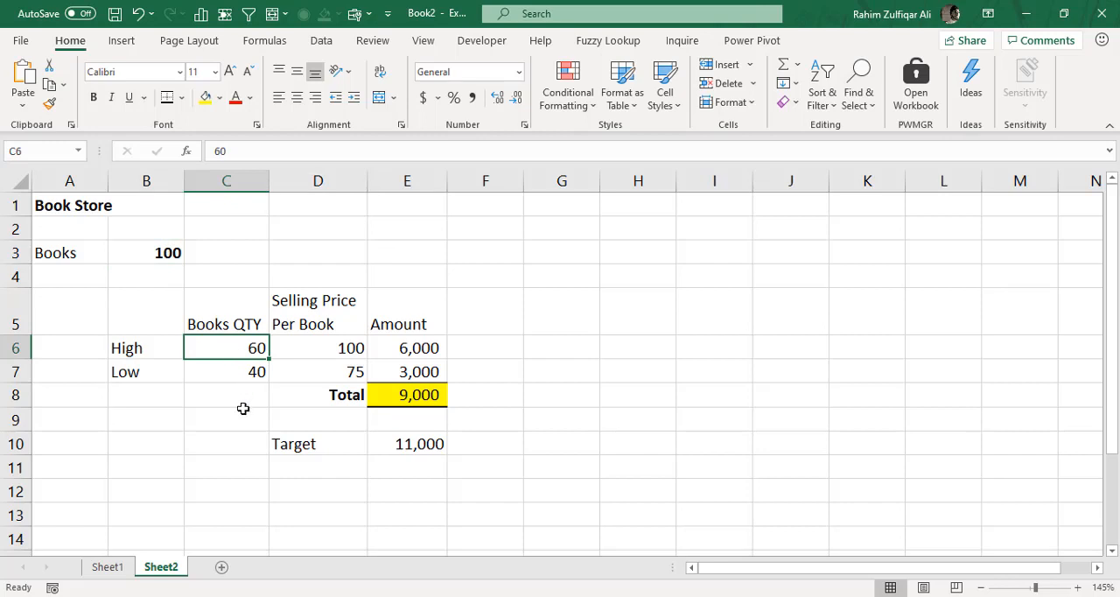
{"action": "left_click", "coordinate": [300, 350]}
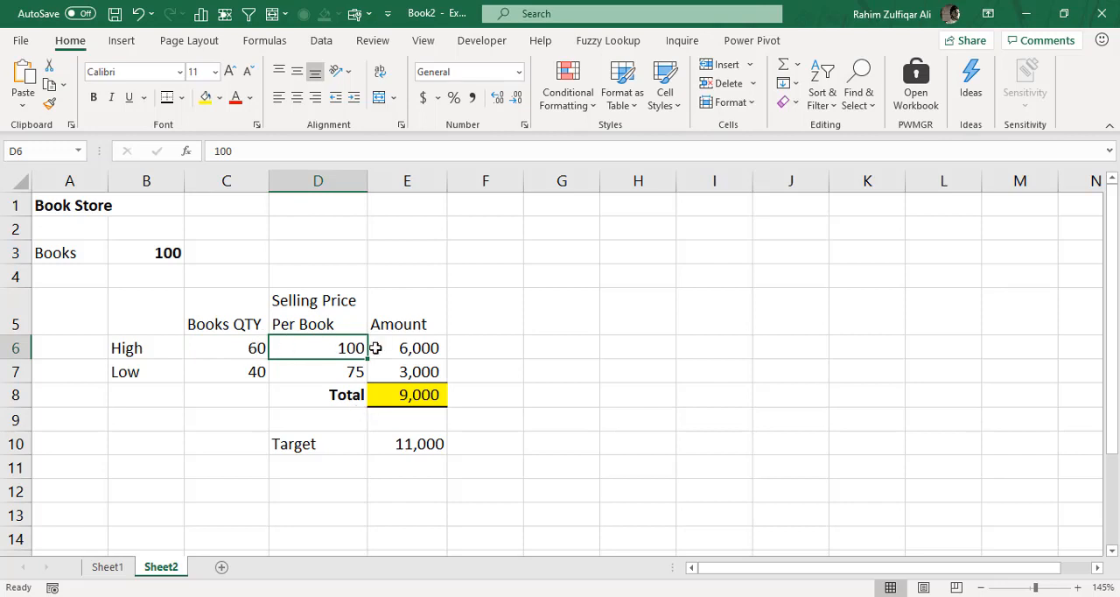
{"action": "left_click", "coordinate": [247, 350]}
{"action": "double_click", "coordinate": [409, 350]}
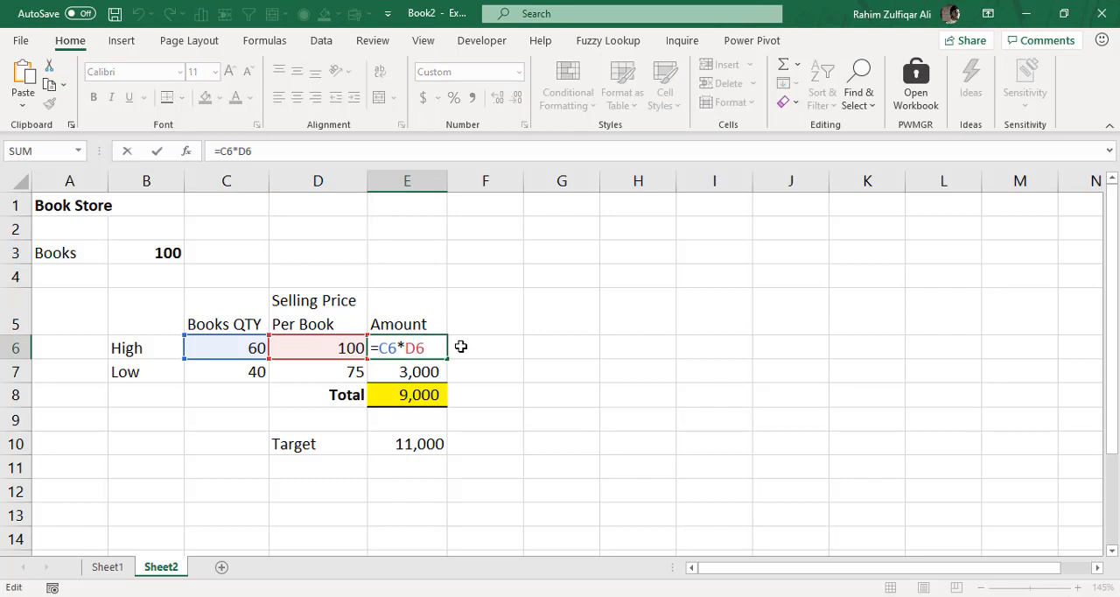
{"action": "key", "text": "Return"}
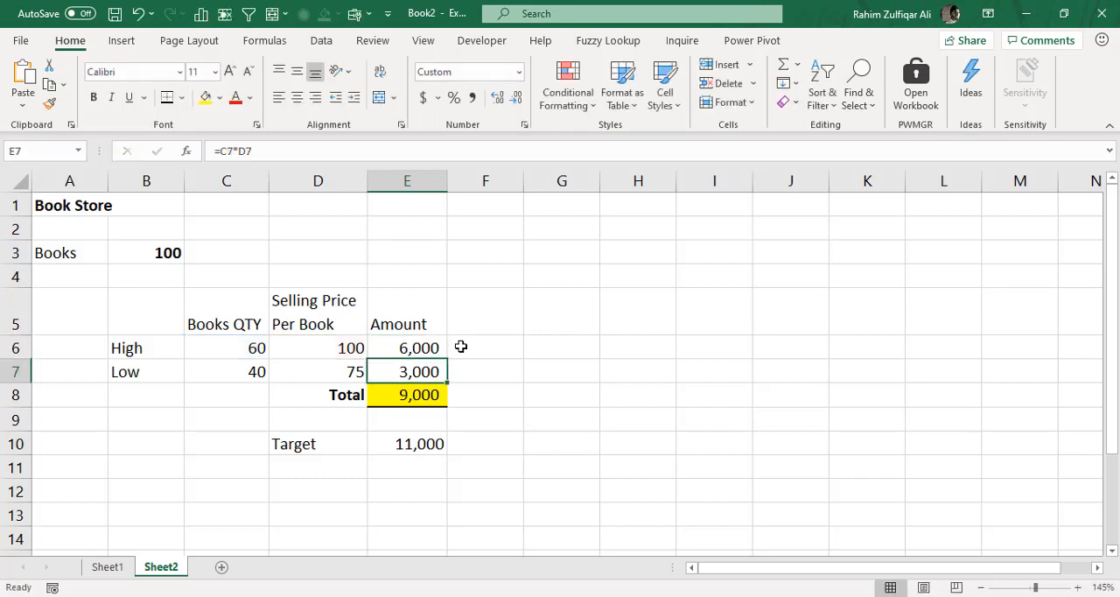
{"action": "left_click", "coordinate": [439, 348]}
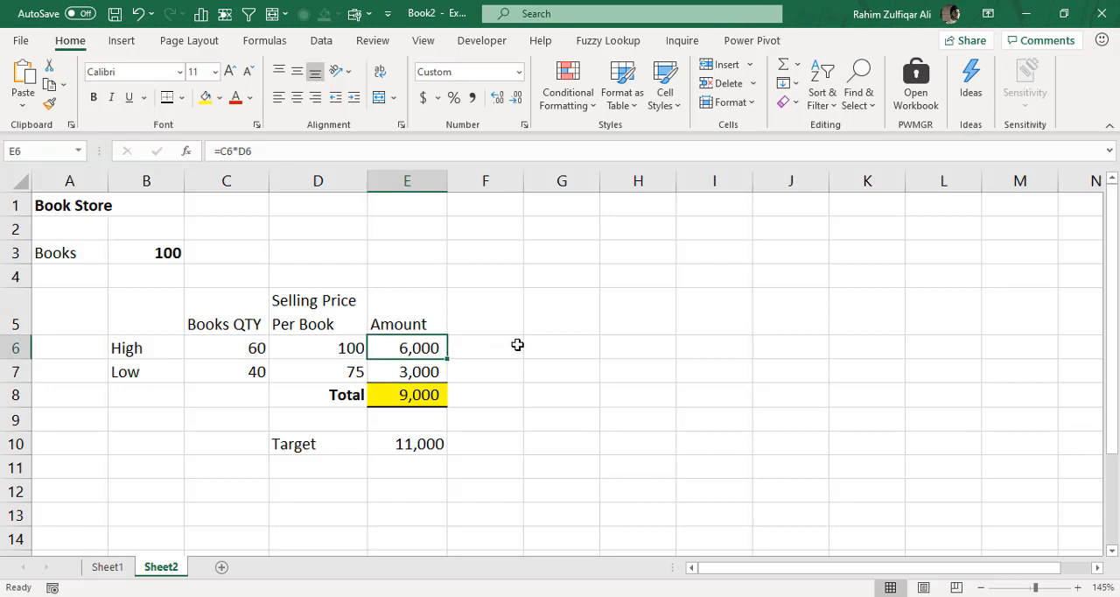
- Examine the Low row's quantity formula in C7, price in D7 and amount formula in E7, comparing with D6 and B3
{"action": "left_click", "coordinate": [147, 374]}
{"action": "left_click", "coordinate": [205, 369]}
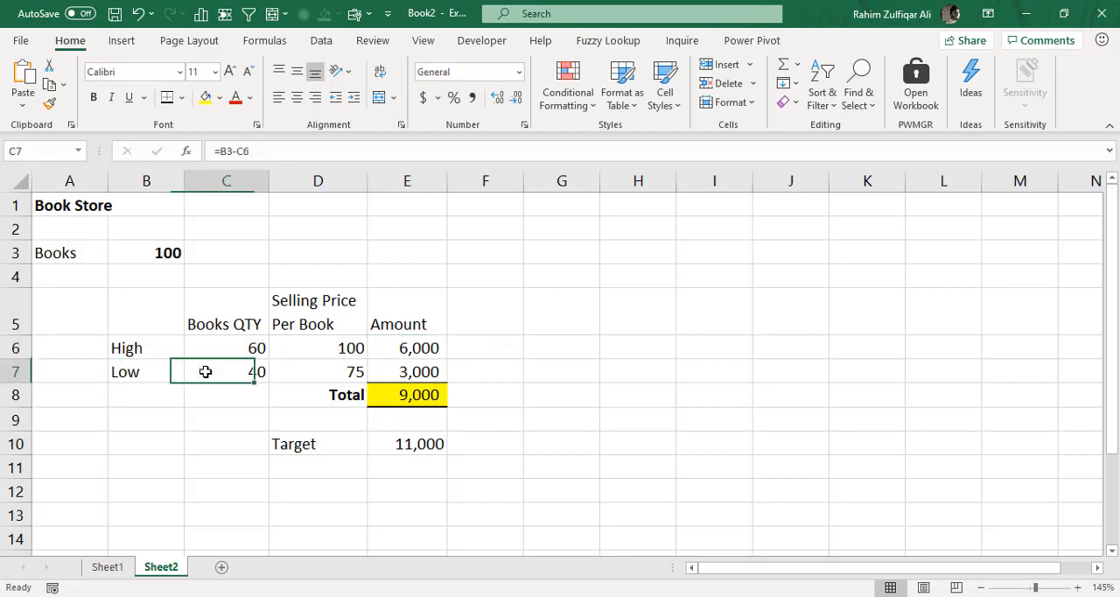
{"action": "left_click", "coordinate": [314, 372]}
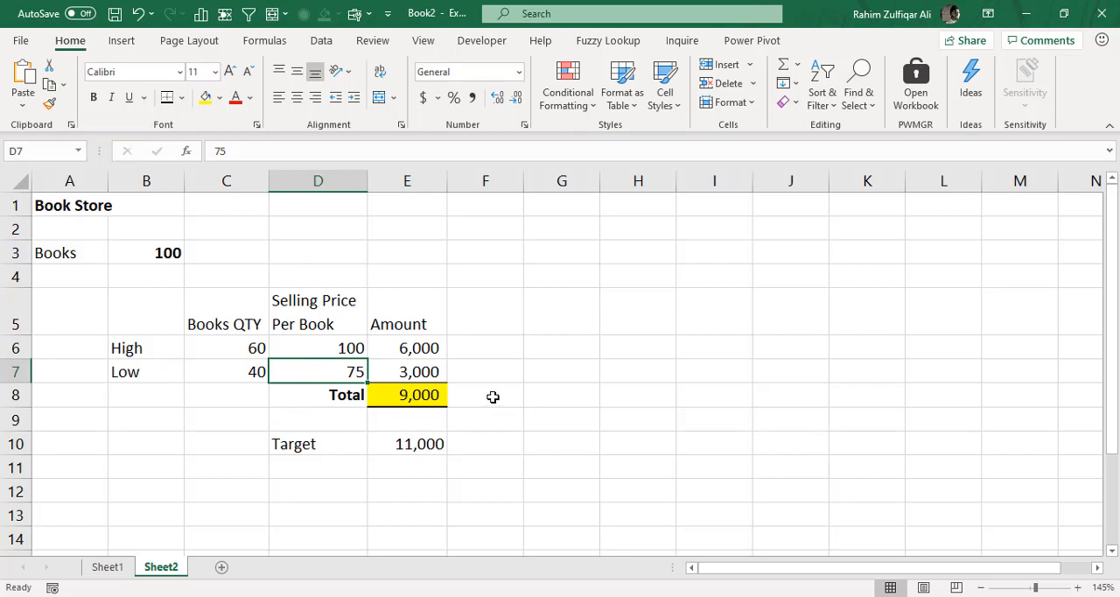
{"action": "left_click", "coordinate": [350, 349]}
{"action": "left_click", "coordinate": [349, 371]}
{"action": "left_click", "coordinate": [262, 371]}
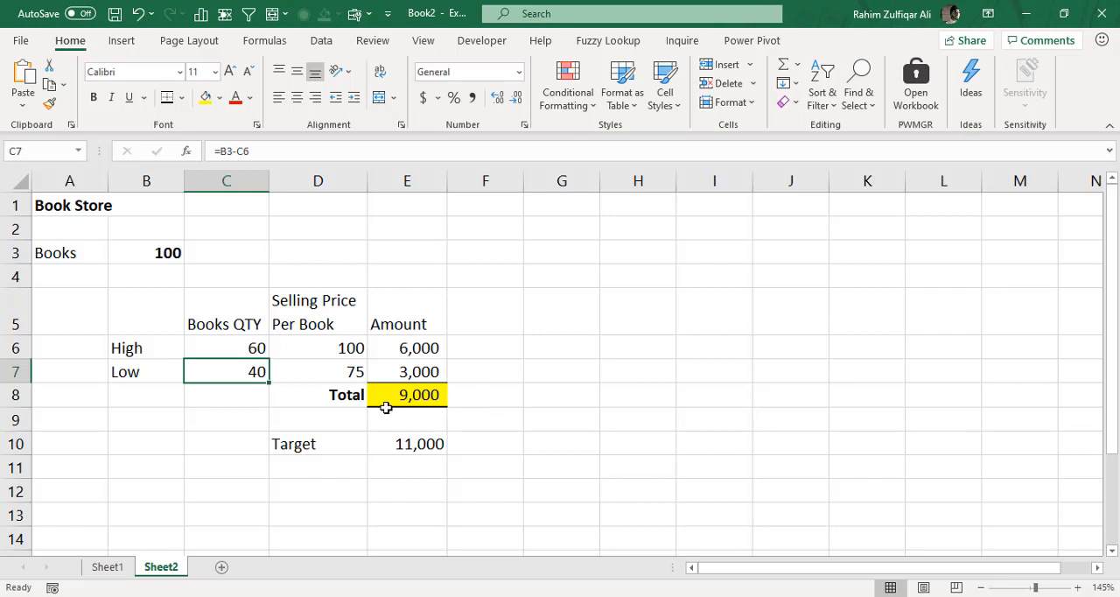
{"action": "left_click", "coordinate": [348, 376]}
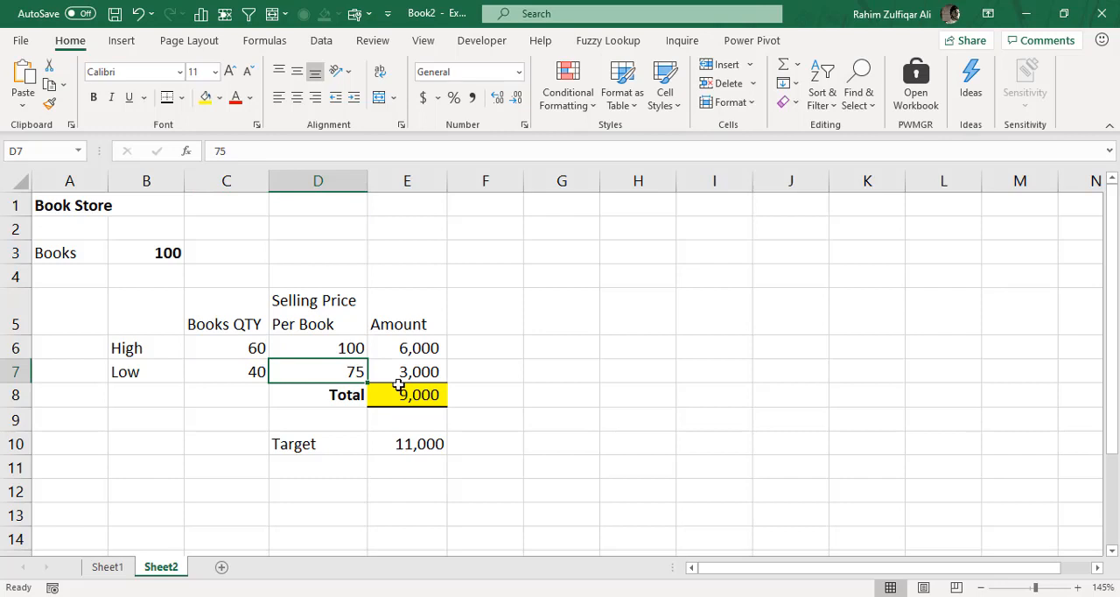
{"action": "left_click", "coordinate": [256, 373]}
{"action": "left_click", "coordinate": [305, 371]}
{"action": "left_click", "coordinate": [429, 370]}
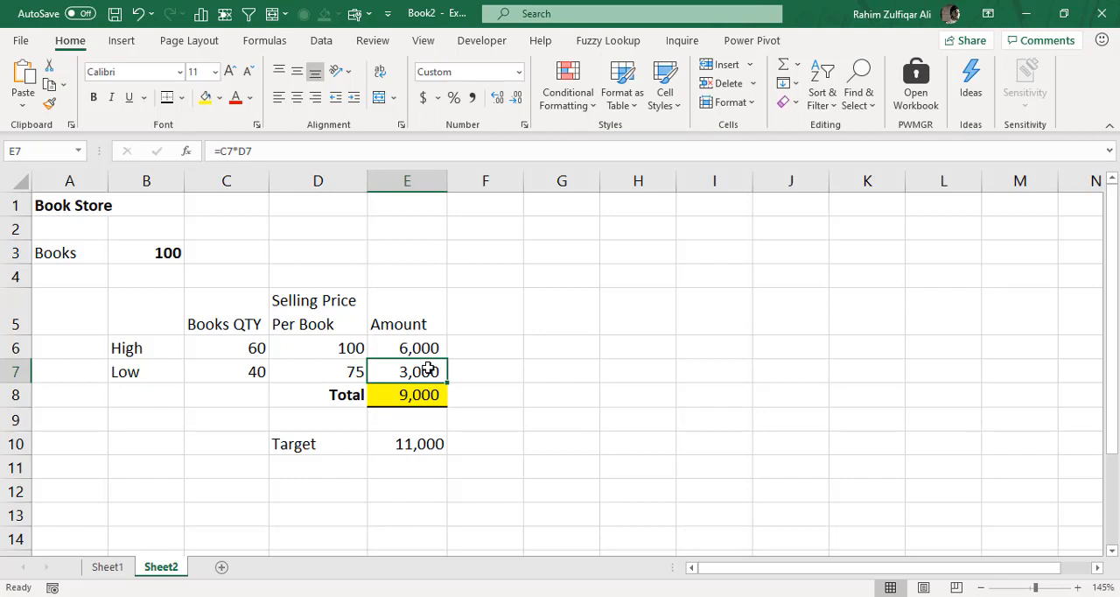
{"action": "left_click", "coordinate": [179, 254]}
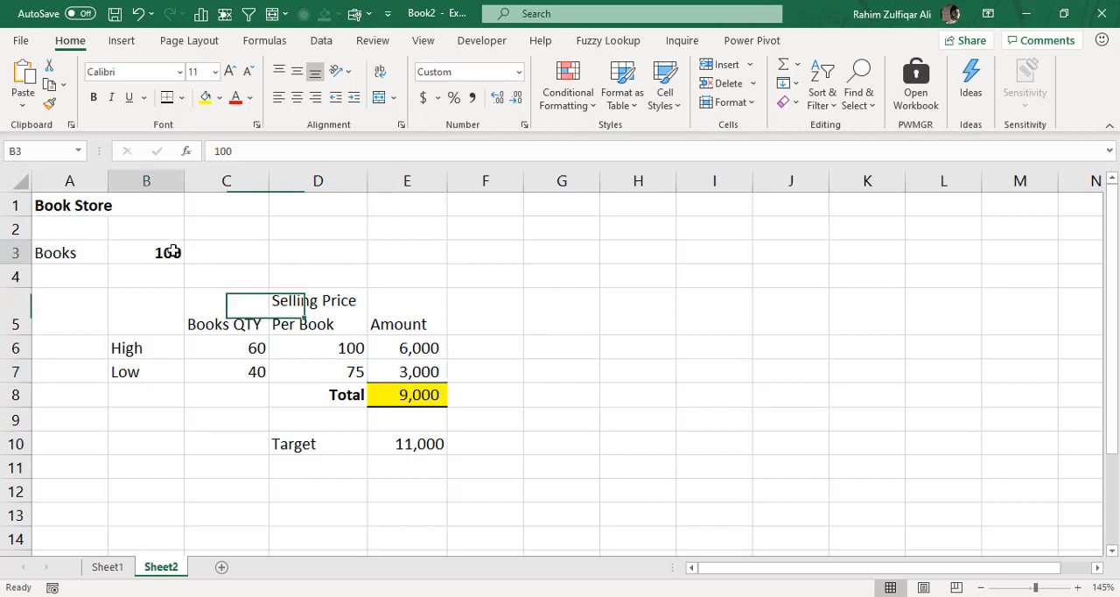
- Examine the High and Low amounts in E6:E7 and the total formula in E8
{"action": "left_click_drag", "start_coordinate": [415, 347], "coordinate": [415, 373]}
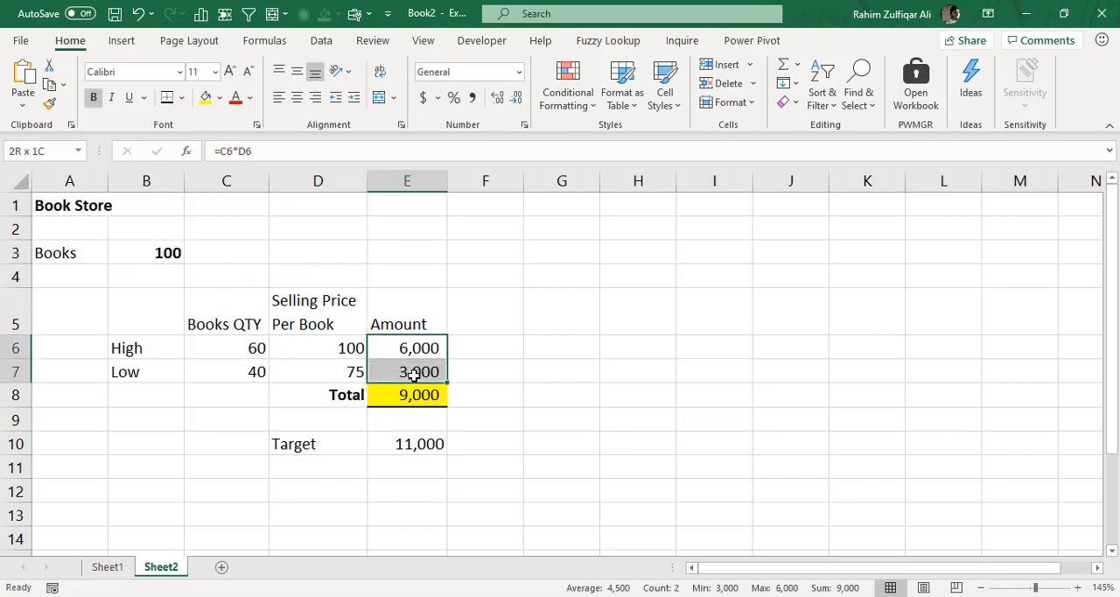
{"action": "key", "text": "Left"}
{"action": "left_click", "coordinate": [347, 377]}
{"action": "left_click", "coordinate": [412, 378]}
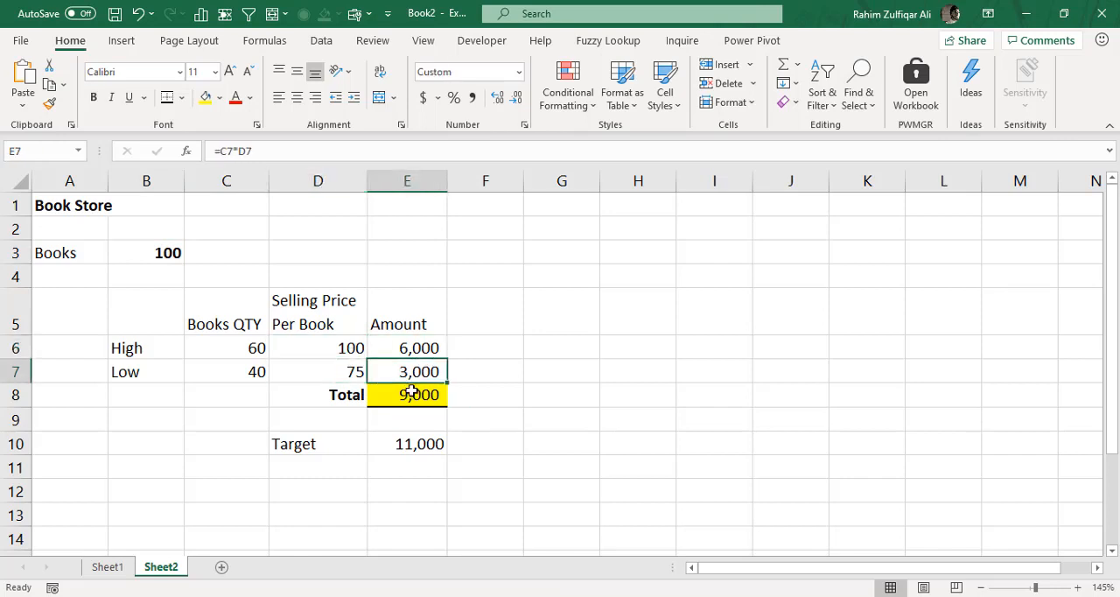
{"action": "left_click", "coordinate": [412, 394]}
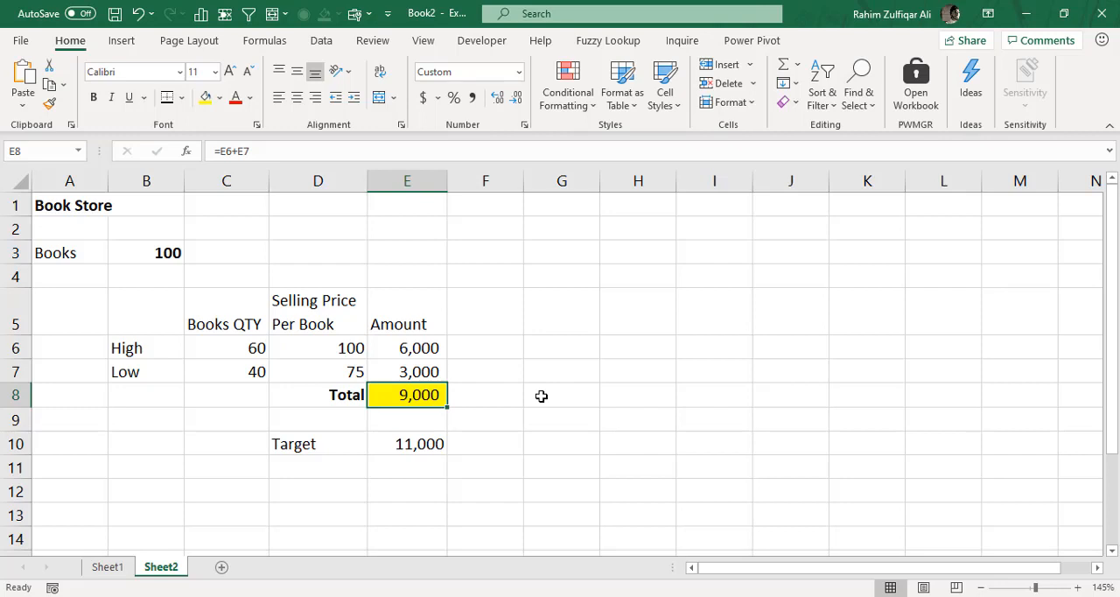
{"action": "left_click_drag", "start_coordinate": [350, 395], "coordinate": [398, 396]}
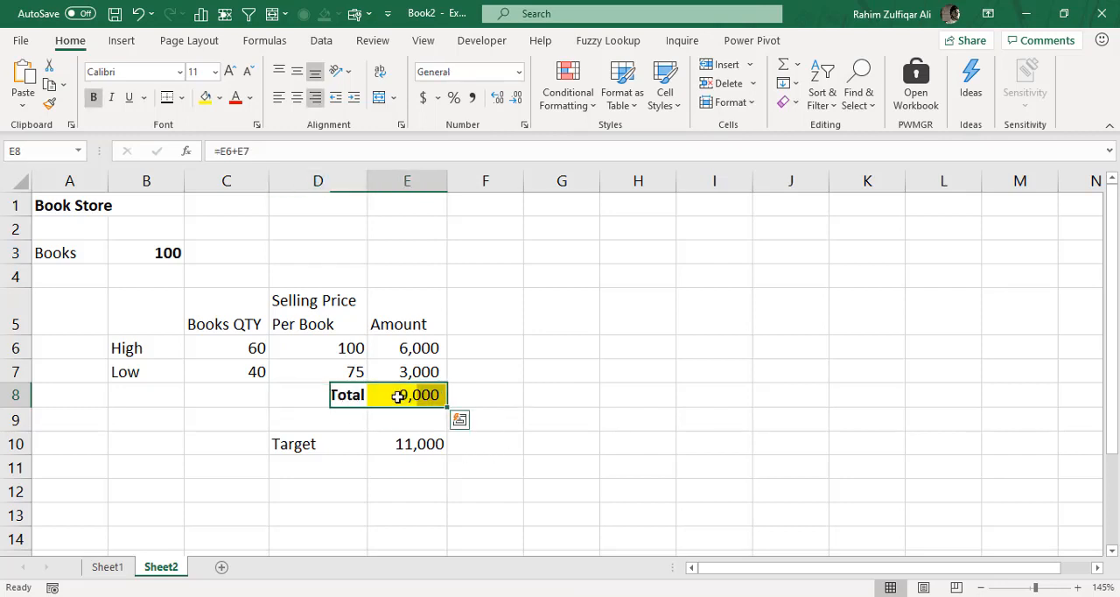
- Compare the target in E10 with the total in E8 and the selling prices in D6 and D7
{"action": "left_click", "coordinate": [330, 444]}
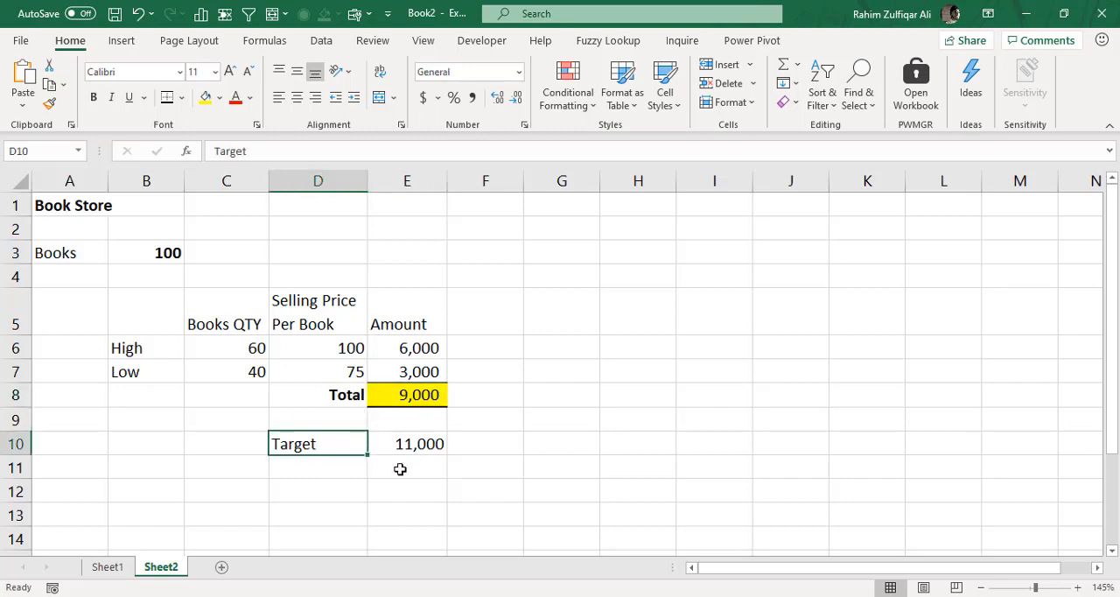
{"action": "left_click", "coordinate": [405, 443]}
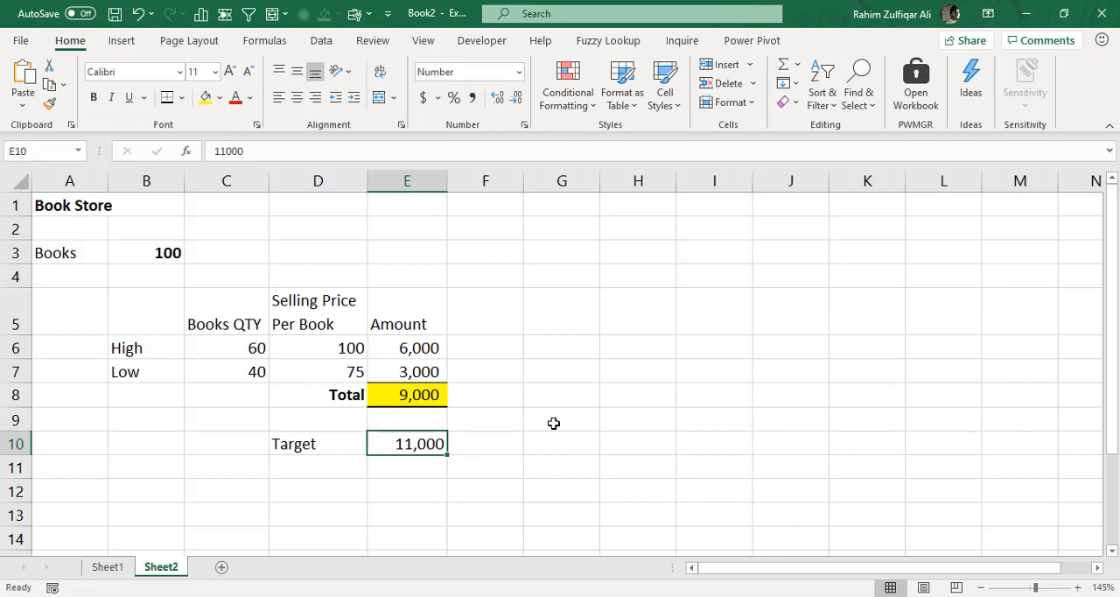
{"action": "left_click", "coordinate": [431, 396]}
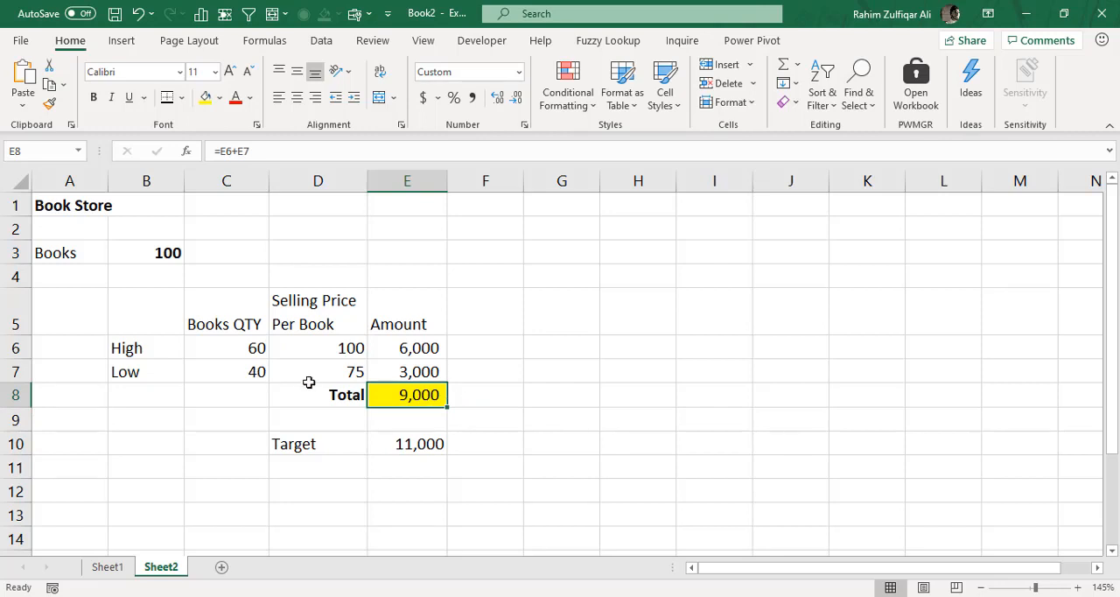
{"action": "left_click", "coordinate": [340, 343]}
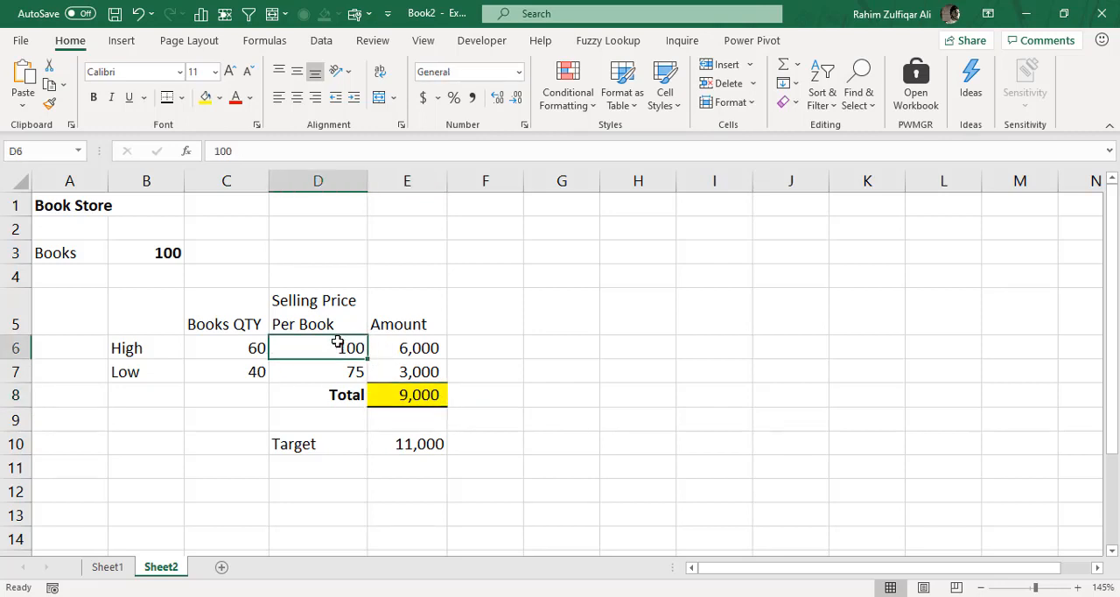
{"action": "left_click", "coordinate": [332, 373]}
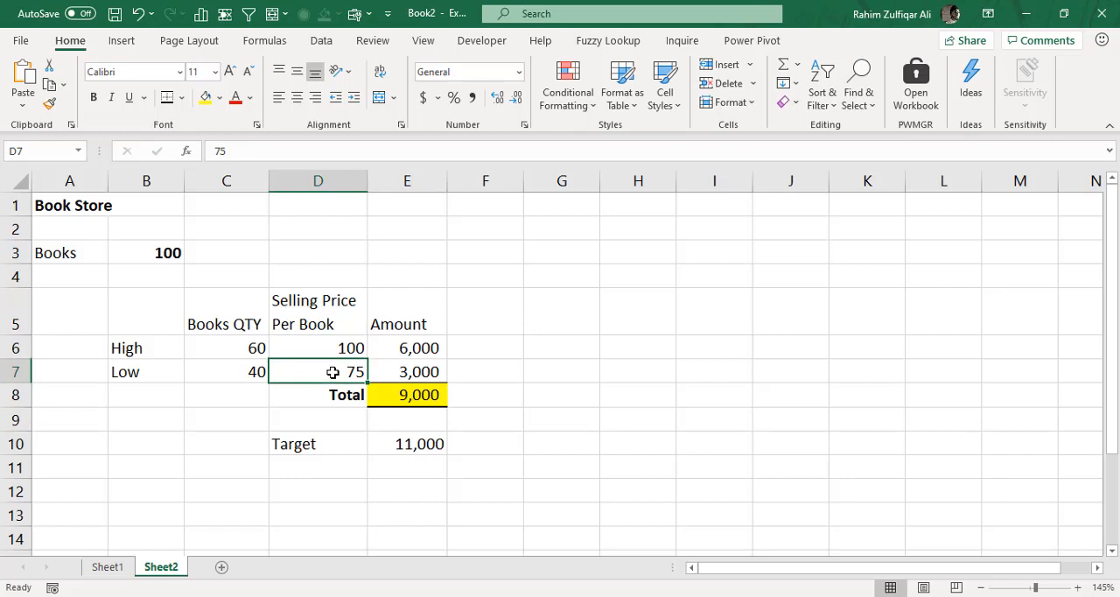
{"action": "left_click", "coordinate": [422, 447]}
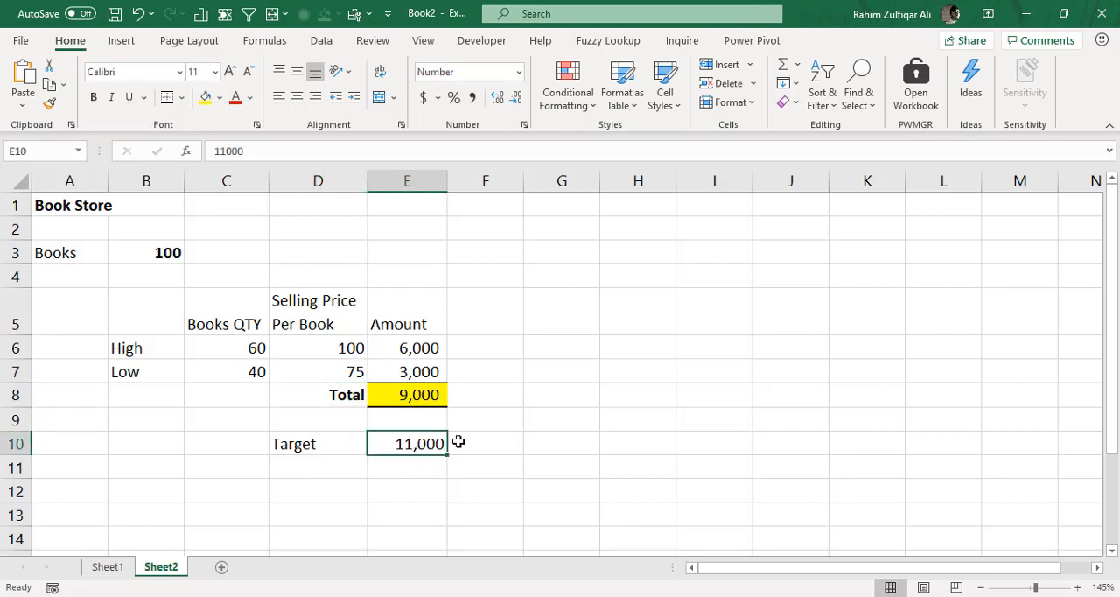
{"action": "left_click_drag", "start_coordinate": [302, 443], "coordinate": [373, 444]}
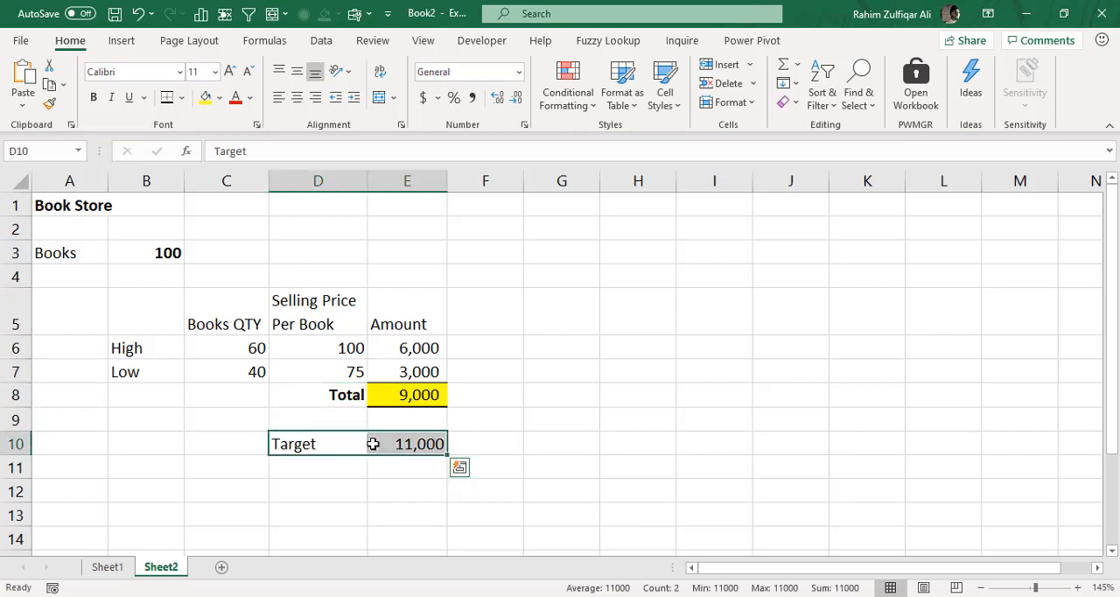
{"action": "left_click", "coordinate": [355, 349]}
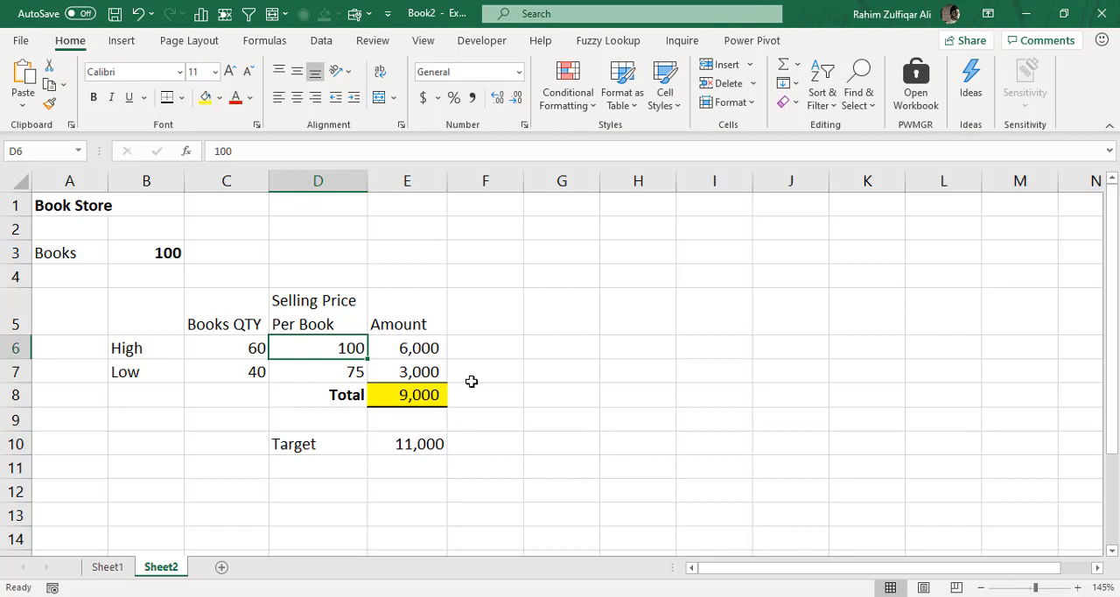
- Start a Goal Seek on the total in E8 with a target value of 11000
{"action": "left_click", "coordinate": [436, 394]}
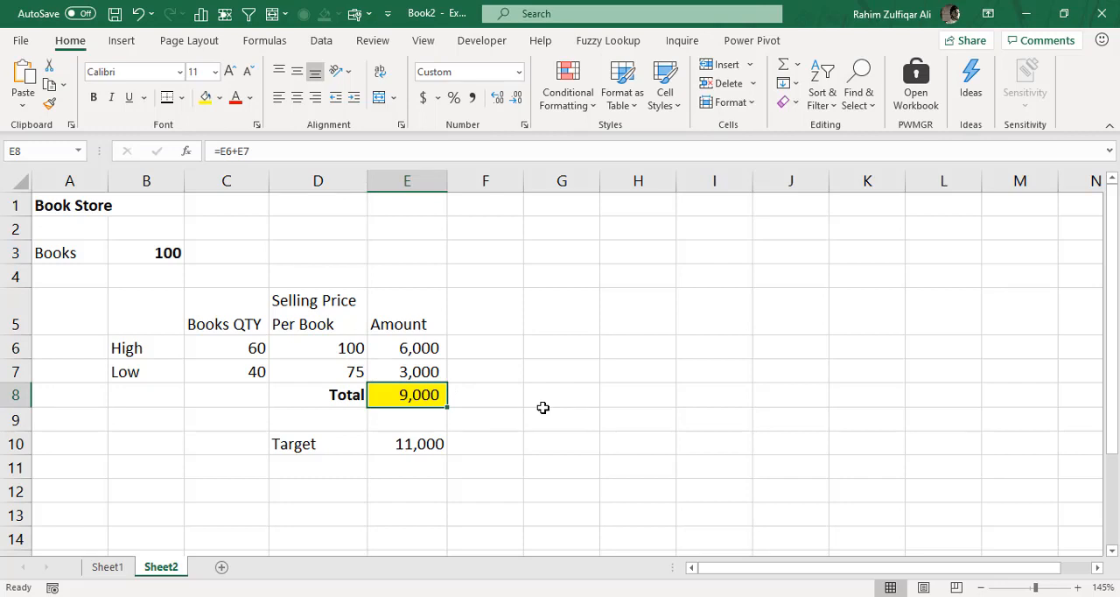
{"action": "left_click", "coordinate": [322, 42]}
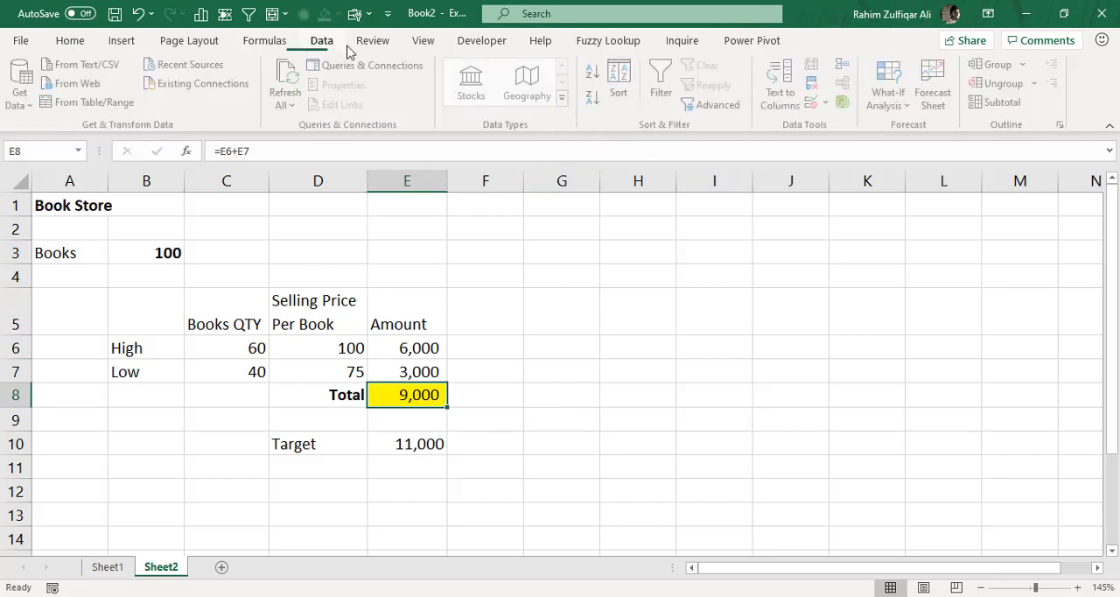
{"action": "left_click", "coordinate": [910, 107]}
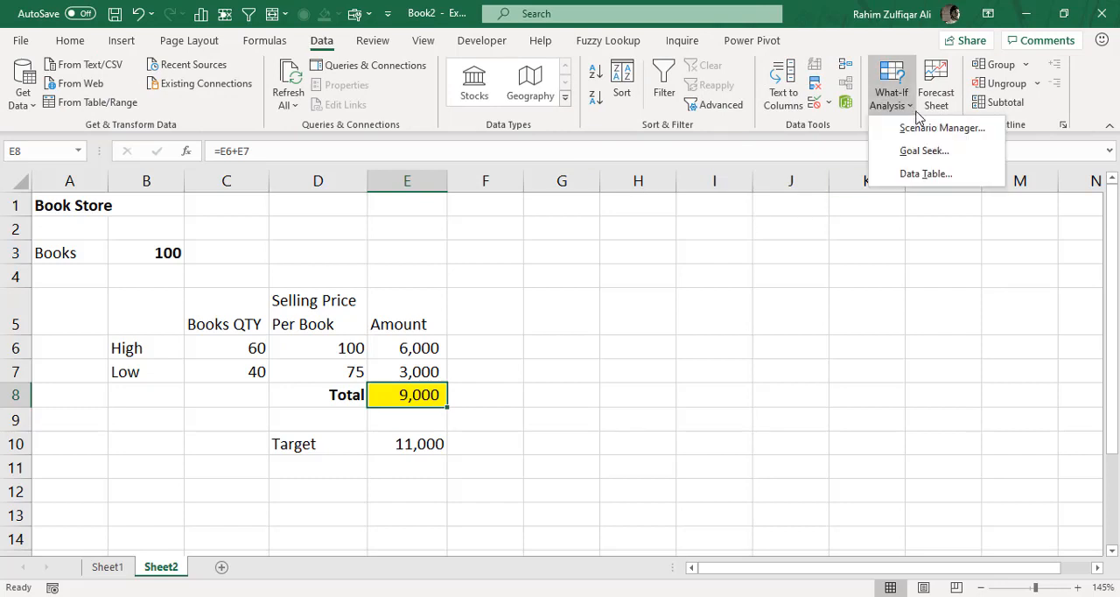
{"action": "left_click", "coordinate": [911, 152]}
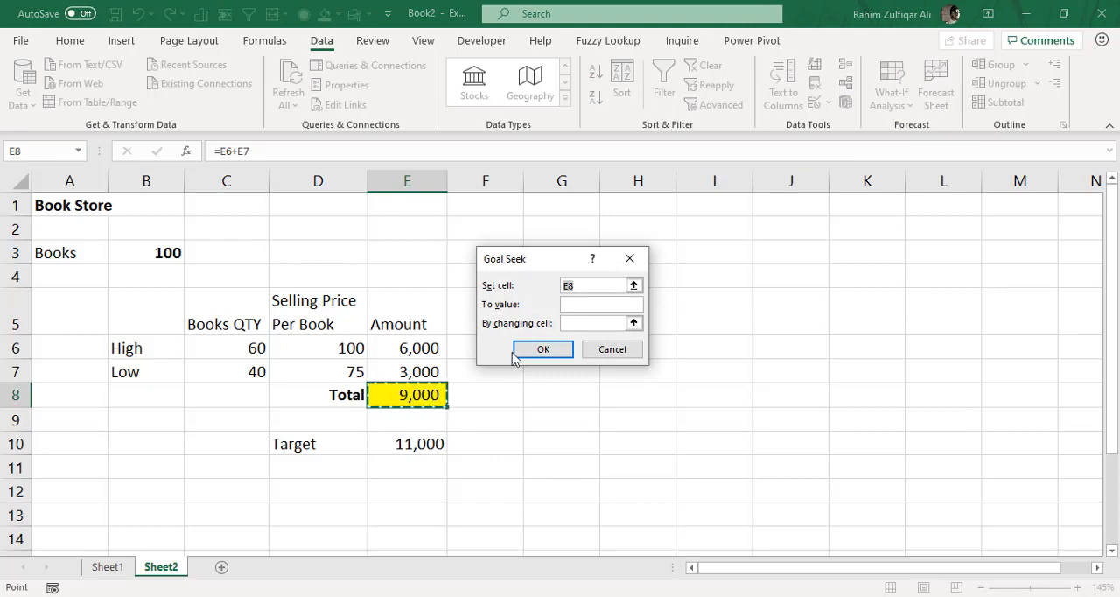
{"action": "left_click", "coordinate": [591, 304]}
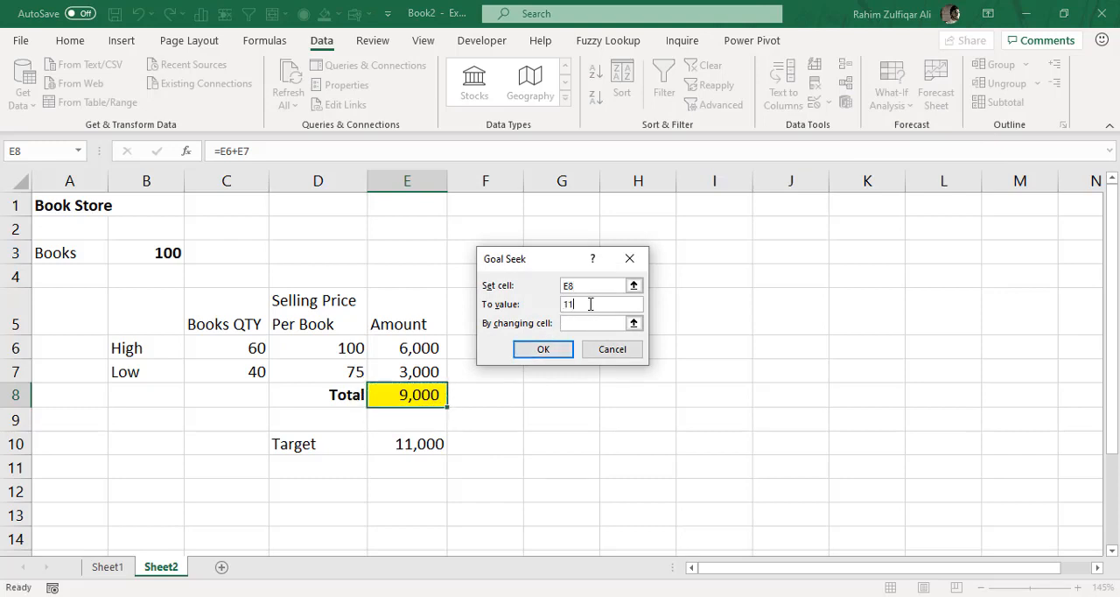
{"action": "type", "text": "11000"}
- Use the High selling price in D6 as the changing cell, run the Goal Seek and accept its solution
{"action": "left_click", "coordinate": [567, 325]}
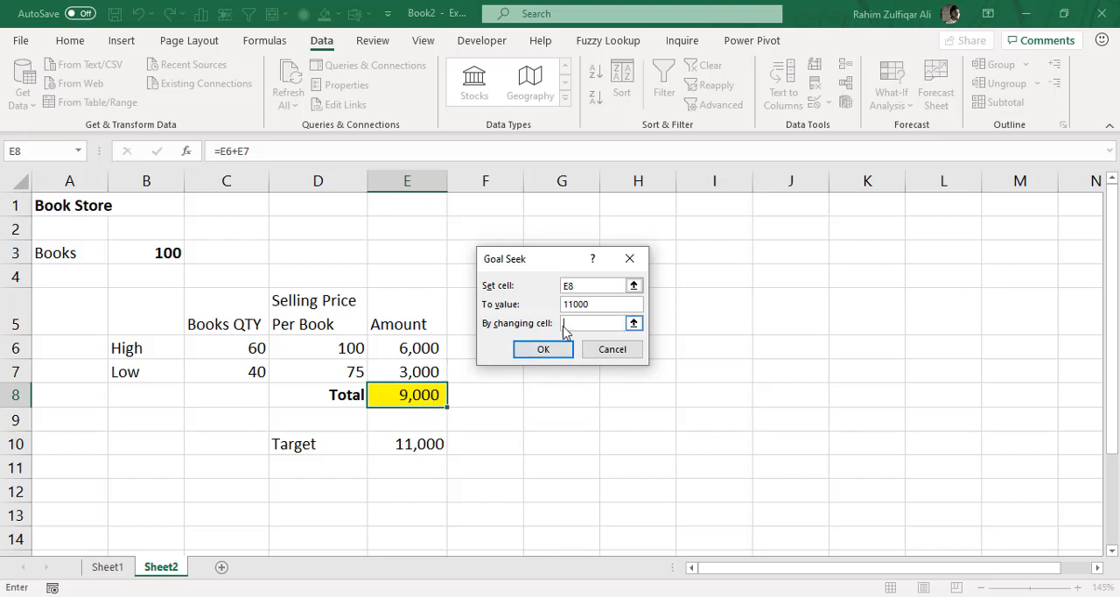
{"action": "left_click", "coordinate": [634, 323]}
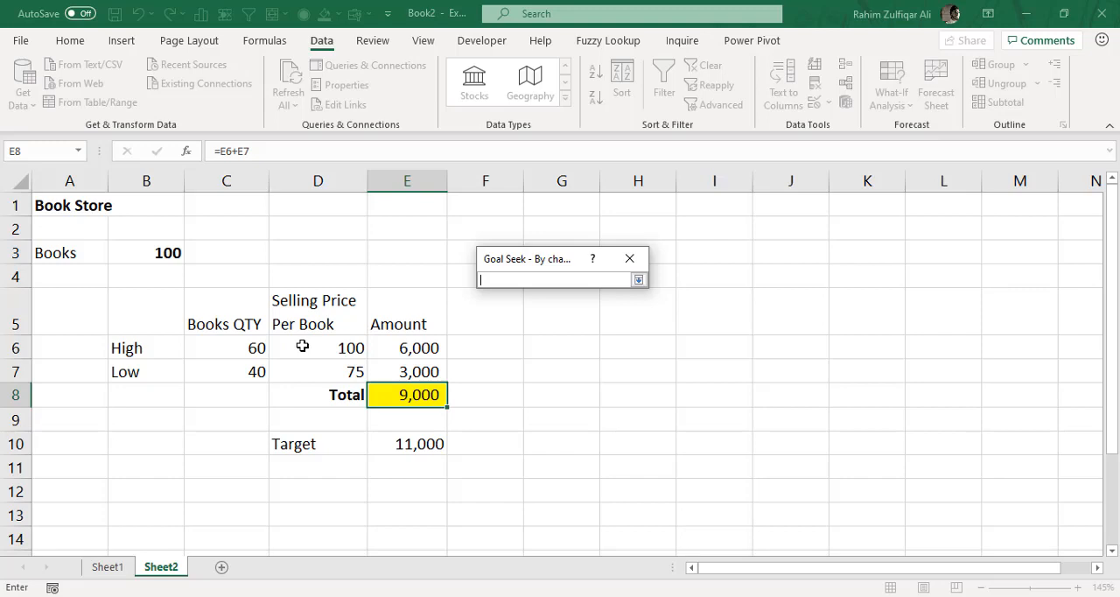
{"action": "left_click", "coordinate": [302, 347]}
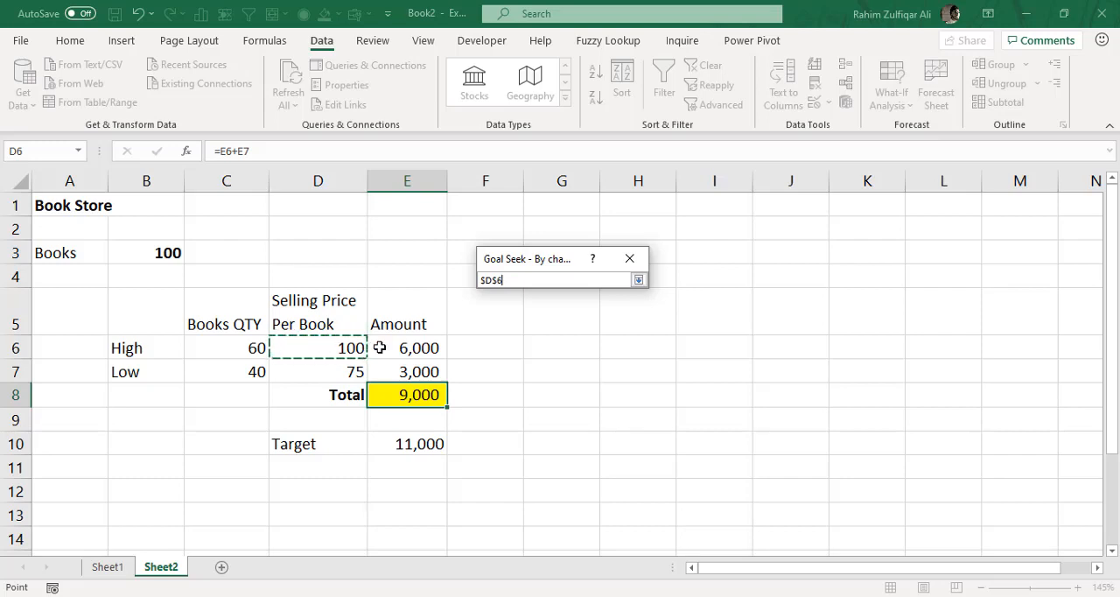
{"action": "left_click", "coordinate": [638, 280]}
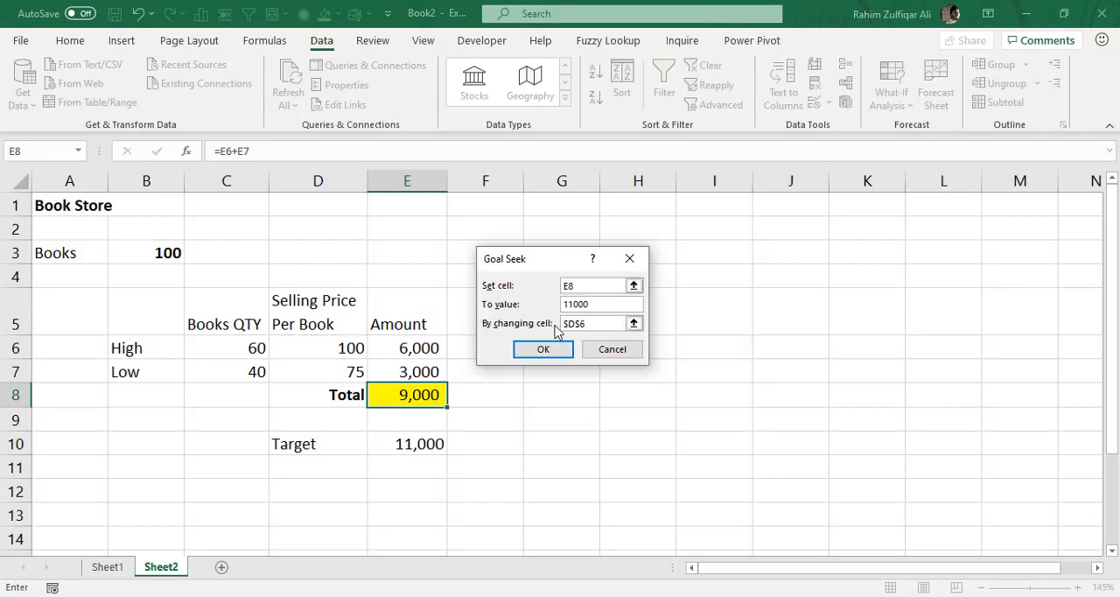
{"action": "left_click", "coordinate": [542, 350]}
{"action": "left_click", "coordinate": [539, 350]}
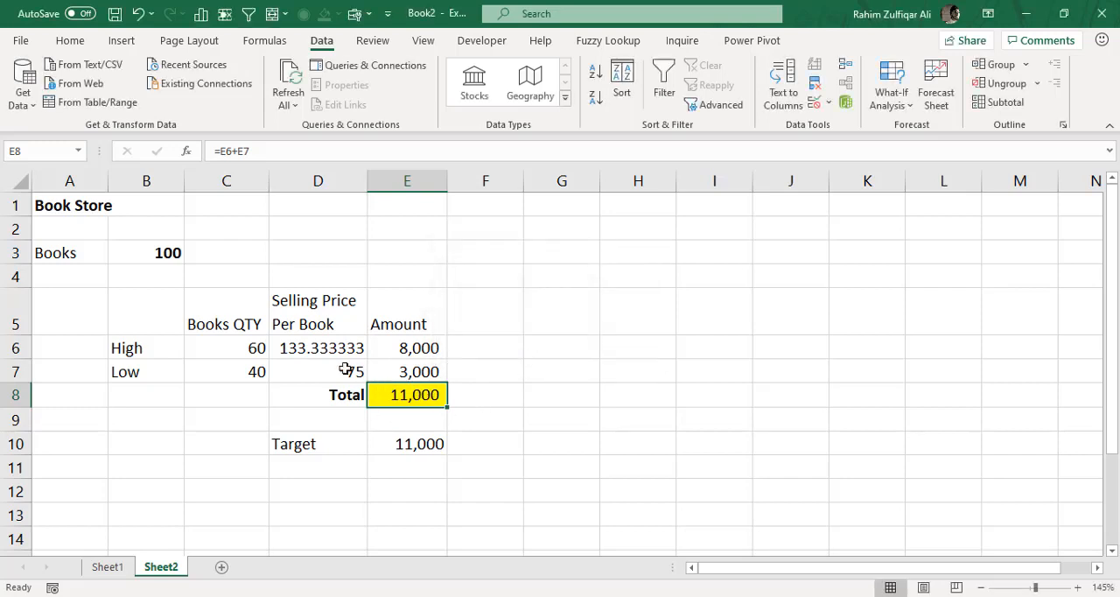
- Review the High and Low rows' quantities, selling prices and amounts, and the total in E8, after the Goal Seek
{"action": "left_click", "coordinate": [322, 350]}
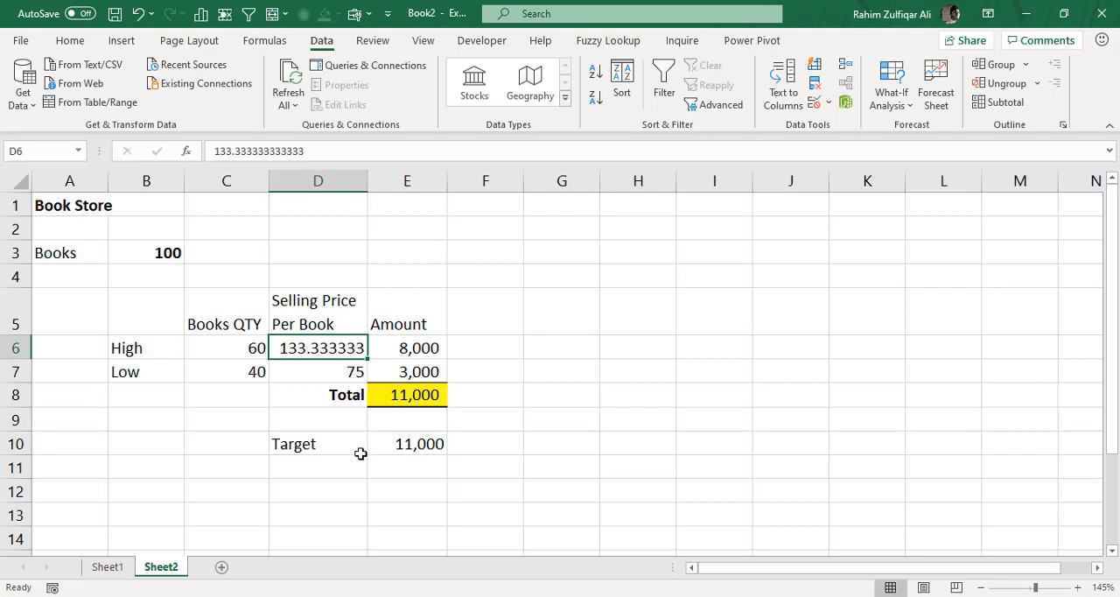
{"action": "left_click", "coordinate": [243, 347]}
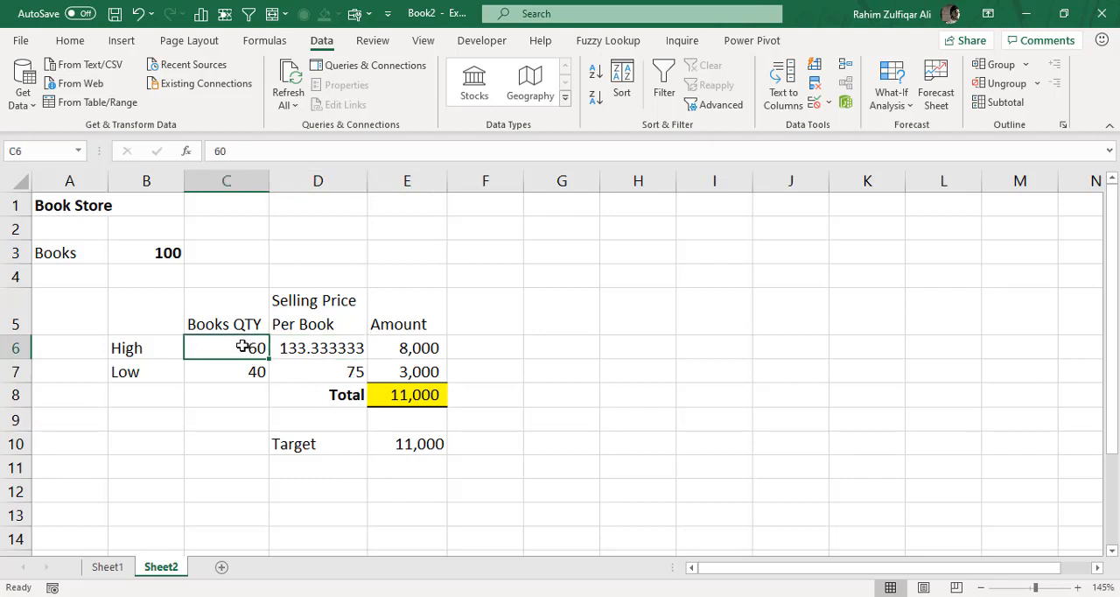
{"action": "left_click", "coordinate": [333, 350]}
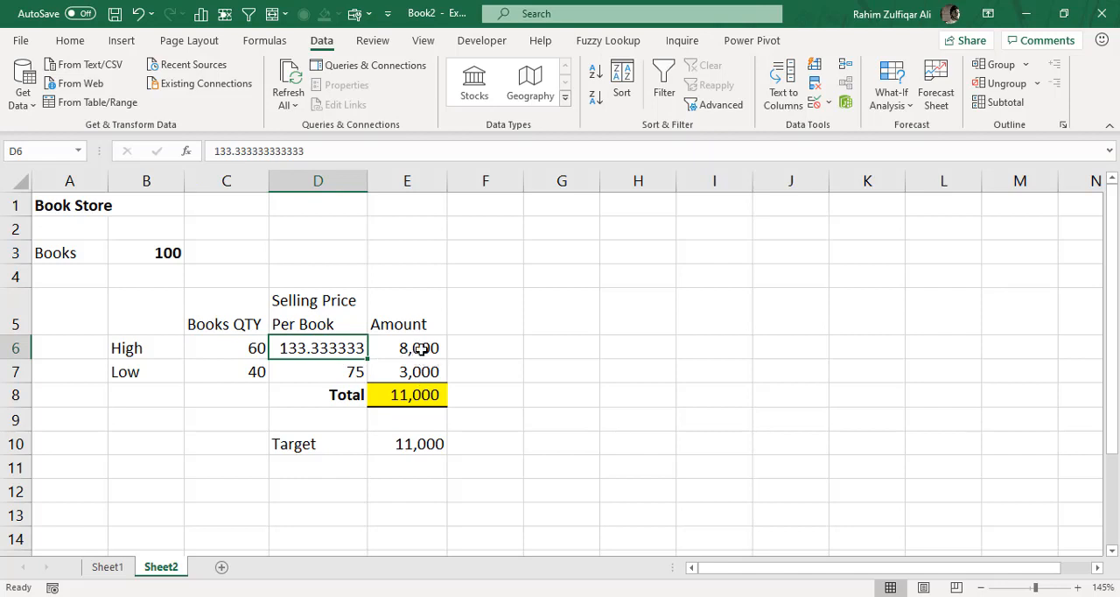
{"action": "left_click", "coordinate": [417, 349]}
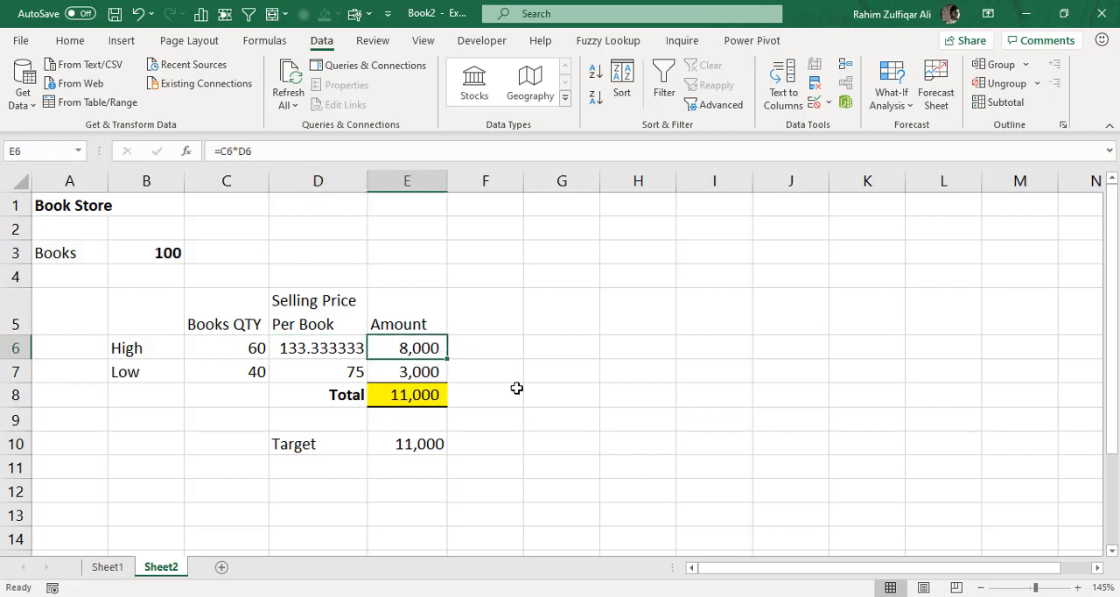
{"action": "left_click_drag", "start_coordinate": [236, 375], "coordinate": [342, 372]}
{"action": "left_click", "coordinate": [247, 371]}
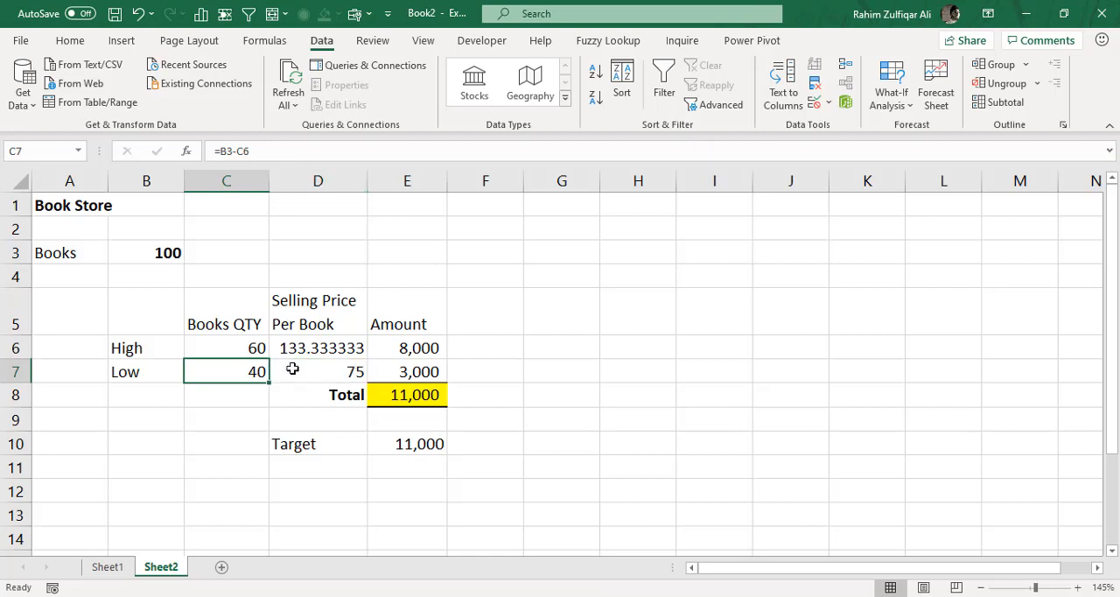
{"action": "left_click", "coordinate": [289, 367]}
{"action": "left_click", "coordinate": [389, 371]}
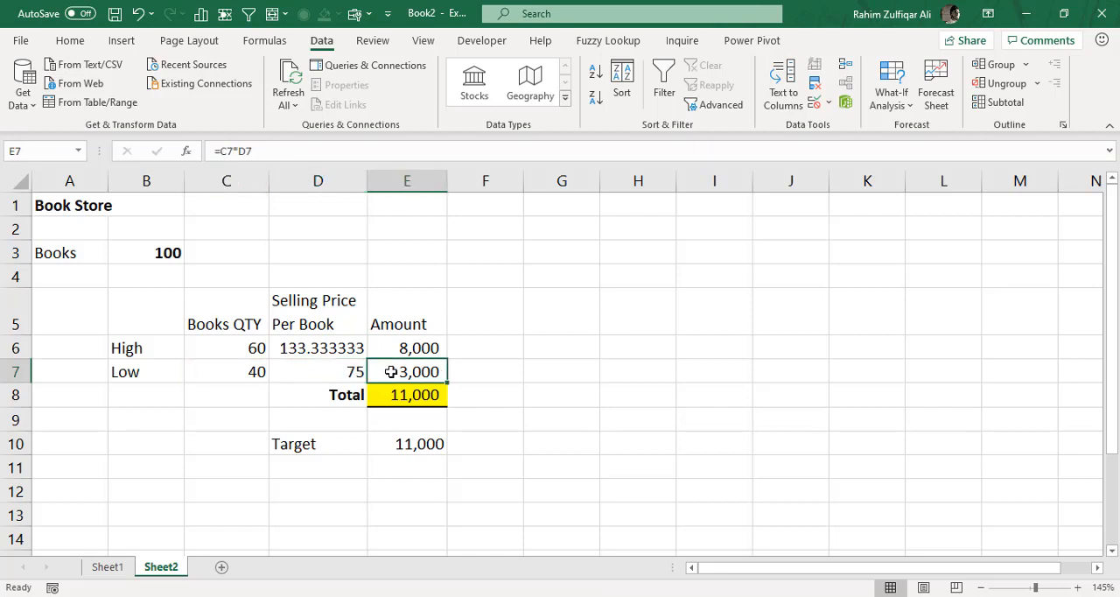
{"action": "left_click_drag", "start_coordinate": [392, 348], "coordinate": [393, 372]}
{"action": "left_click", "coordinate": [406, 395]}
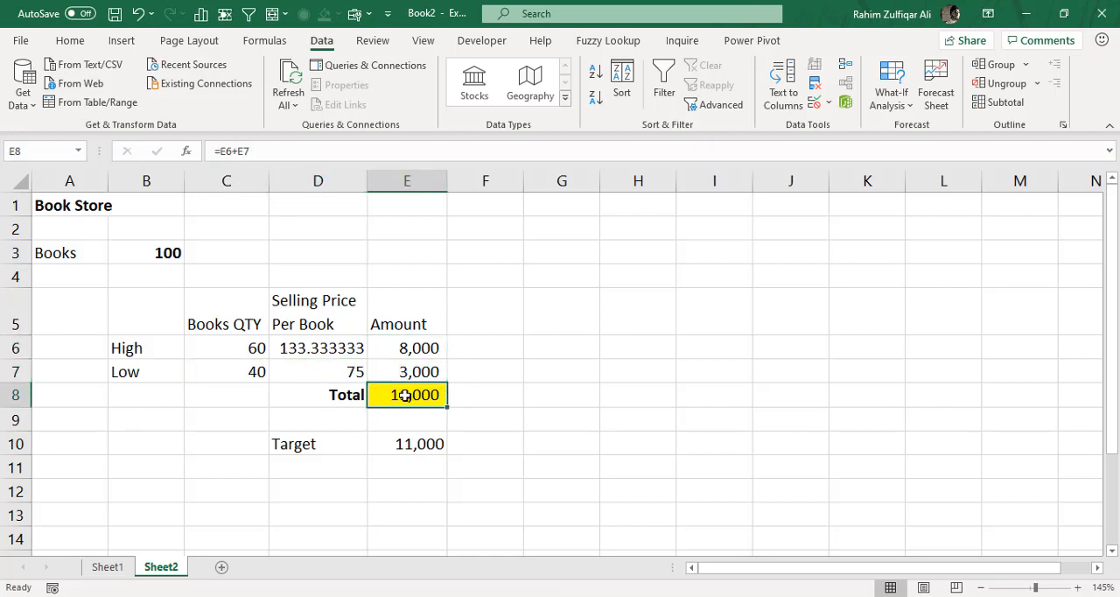
- Set the High selling price in D6 to 134 and check the High amount in E6 and the total in E8
{"action": "left_click", "coordinate": [341, 353]}
{"action": "type", "text": "1"}
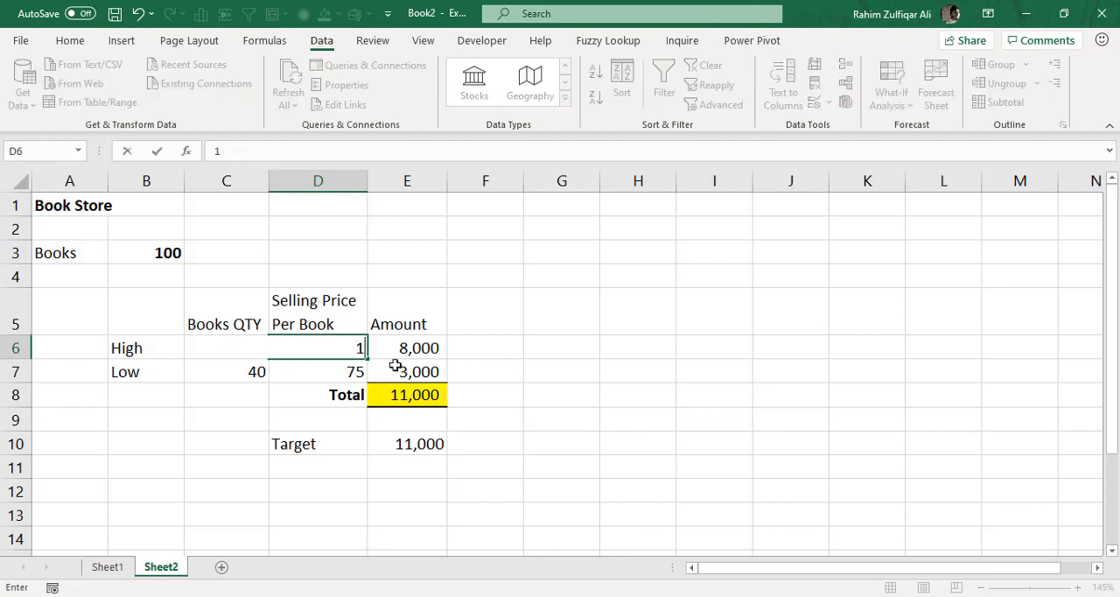
{"action": "type", "text": "34"}
{"action": "key", "text": "Return"}
{"action": "left_click", "coordinate": [420, 396]}
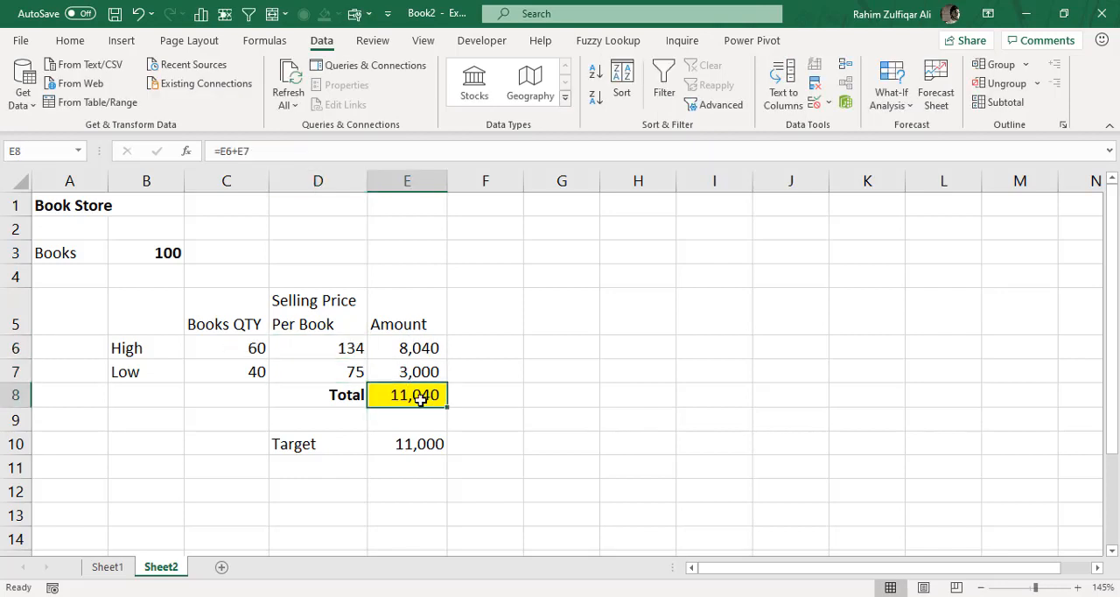
{"action": "left_click", "coordinate": [421, 346]}
{"action": "left_click", "coordinate": [427, 394]}
- Return to the loan model on Sheet1, view the What-If Analysis options and collapse the ribbon
{"action": "left_click", "coordinate": [121, 568]}
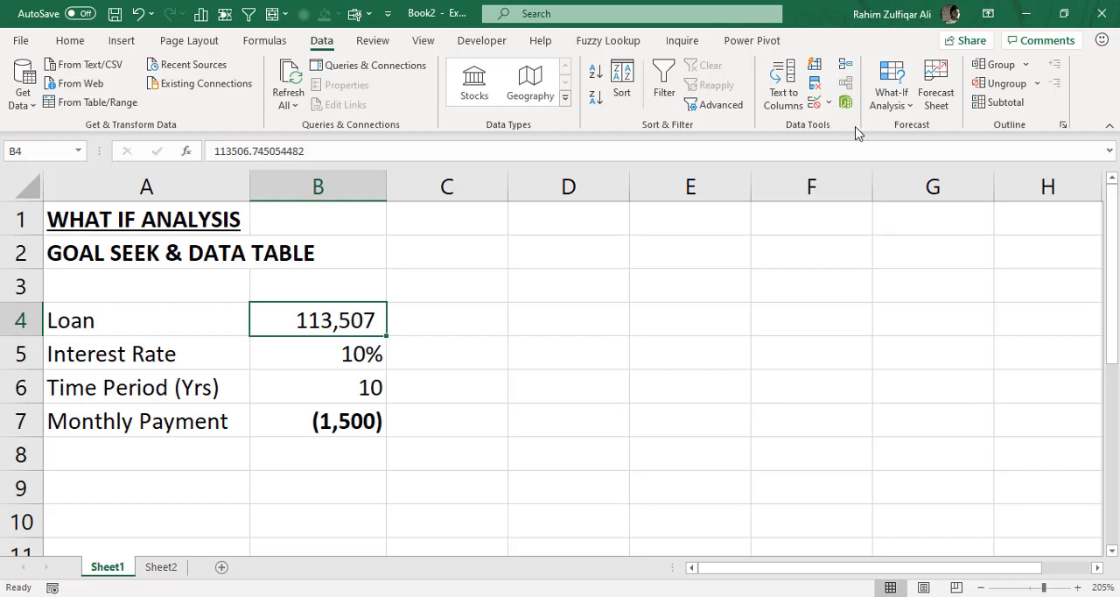
{"action": "left_click", "coordinate": [884, 98]}
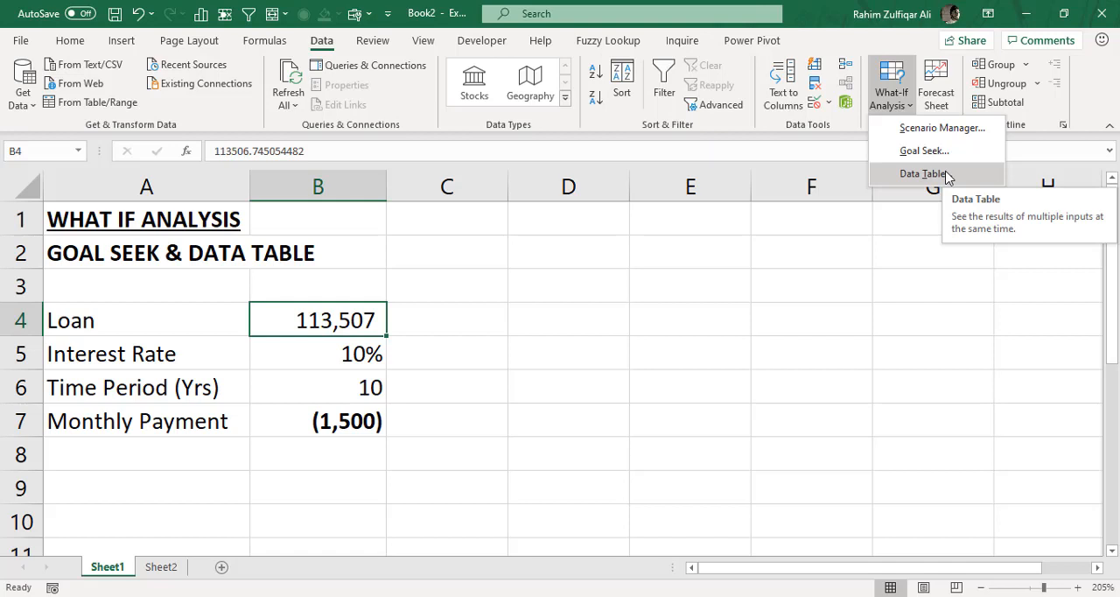
{"action": "left_click", "coordinate": [446, 422]}
{"action": "left_click", "coordinate": [58, 43]}
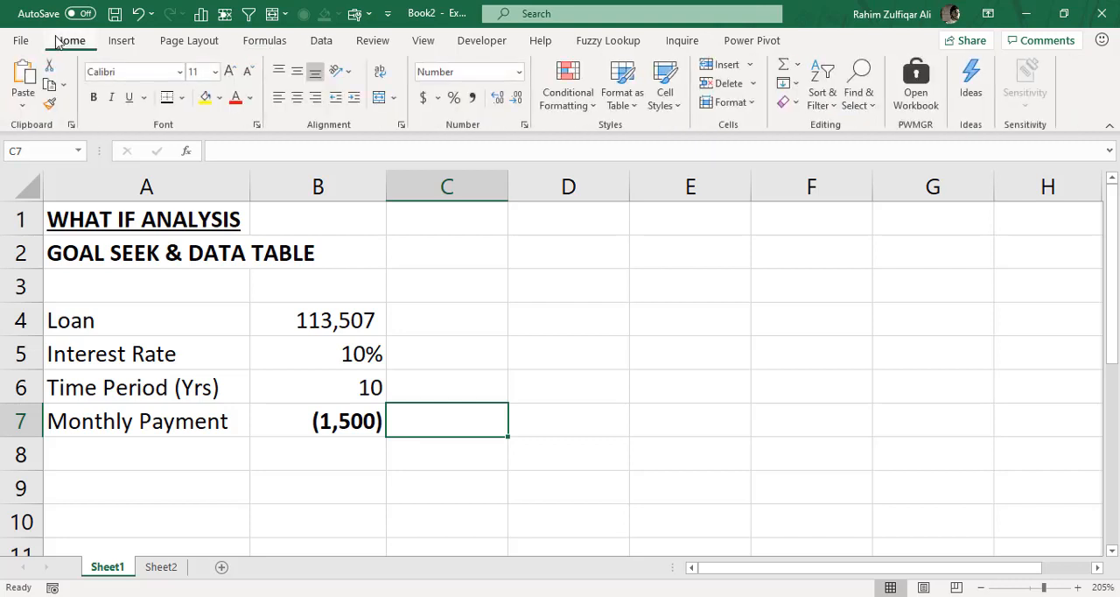
{"action": "double_click", "coordinate": [60, 44]}
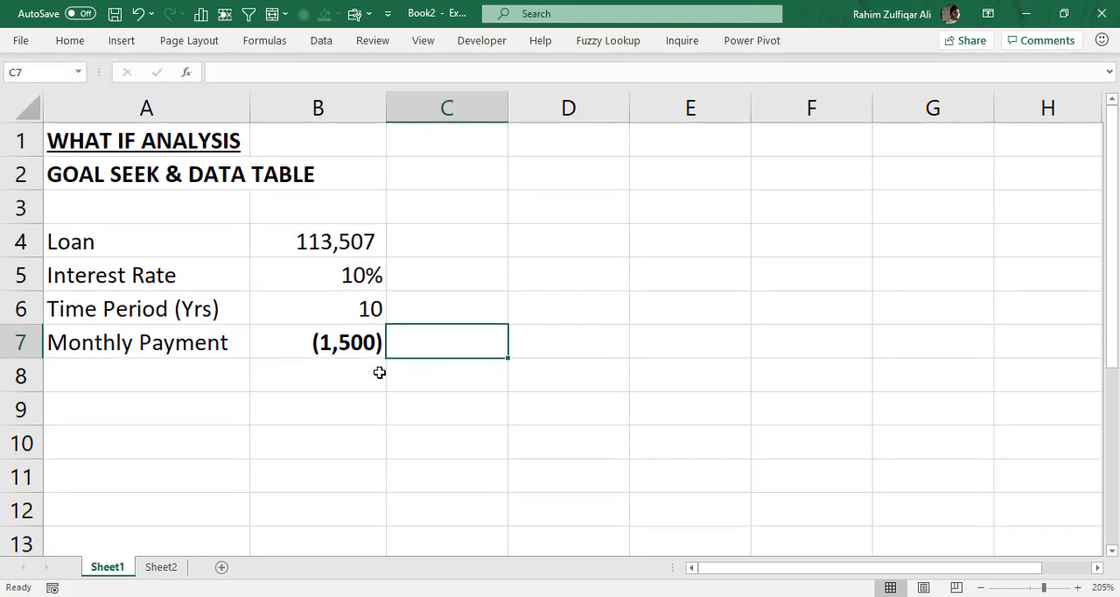
- Review the loan amount, interest rate and time period in B4:B6 and the monthly payment formula in B7
{"action": "left_click", "coordinate": [349, 342]}
{"action": "left_click", "coordinate": [427, 341]}
{"action": "left_click", "coordinate": [329, 277]}
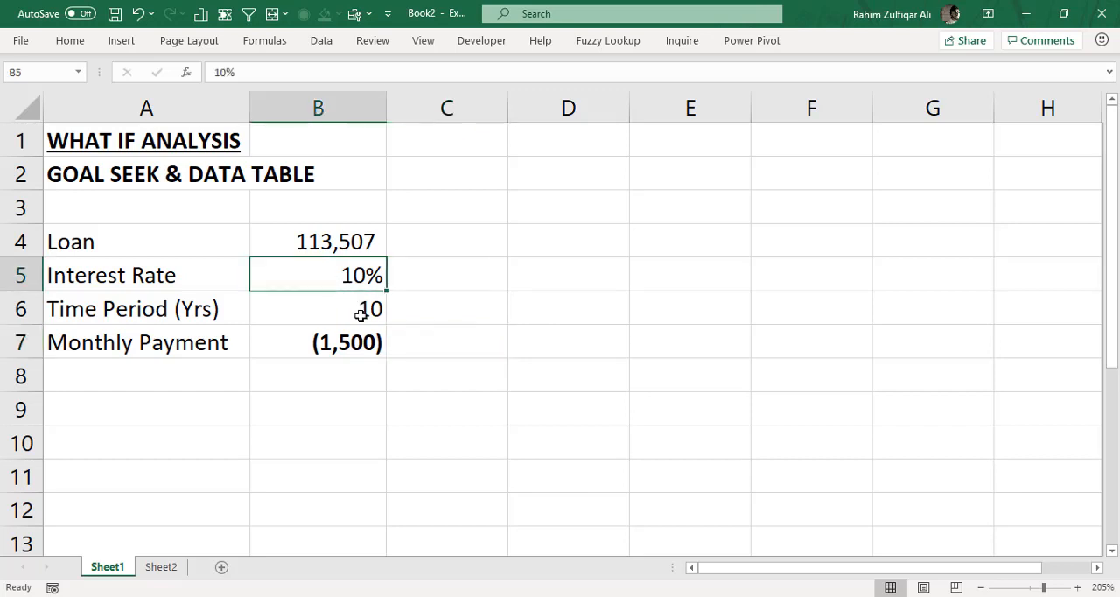
{"action": "left_click", "coordinate": [362, 308]}
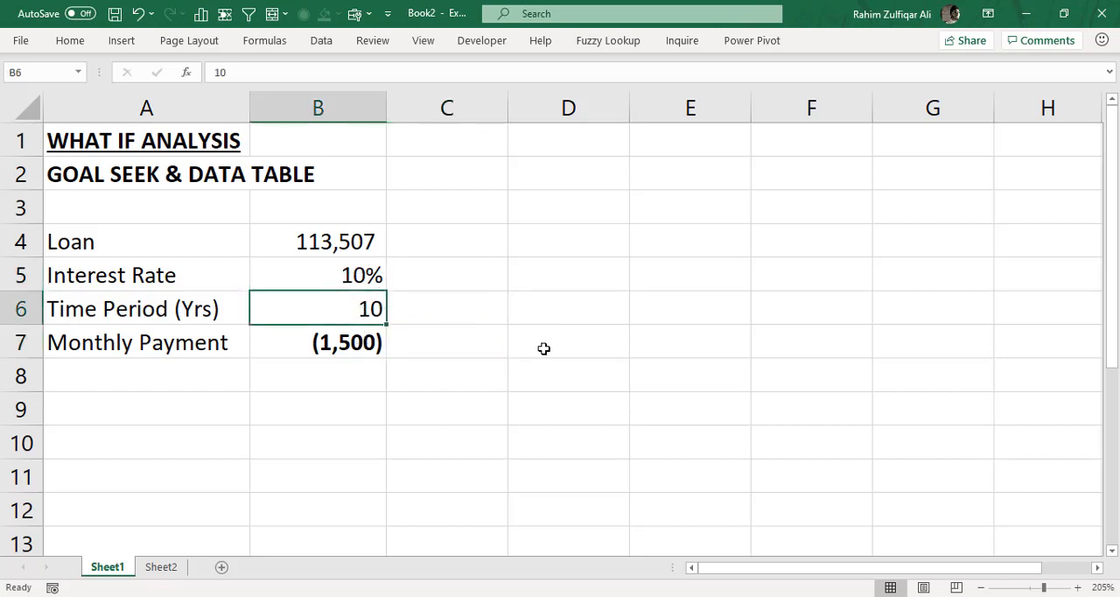
{"action": "left_click", "coordinate": [369, 345]}
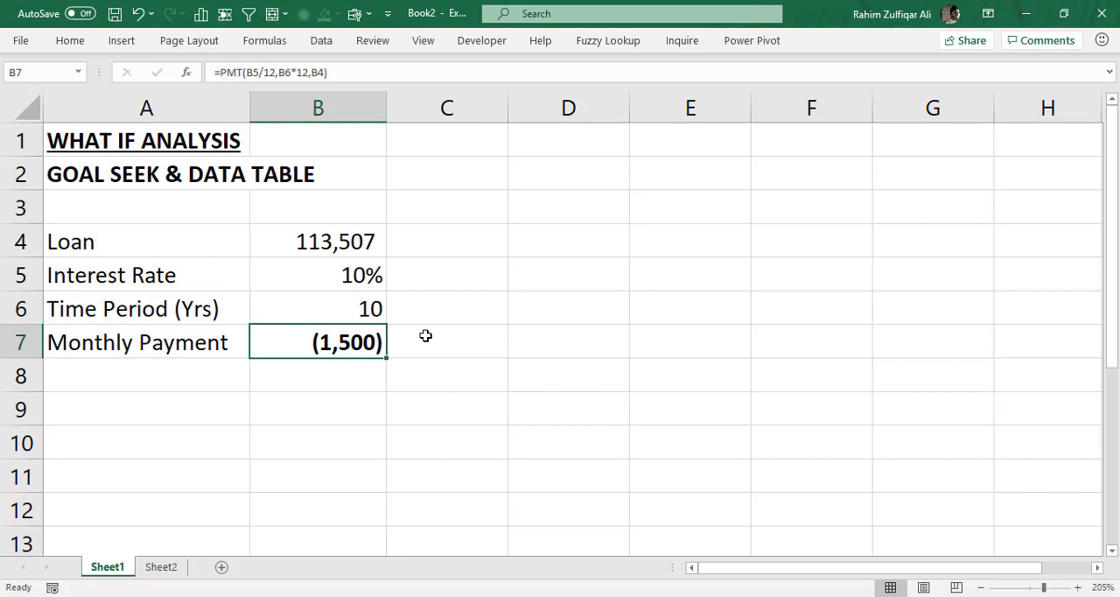
{"action": "left_click", "coordinate": [354, 276]}
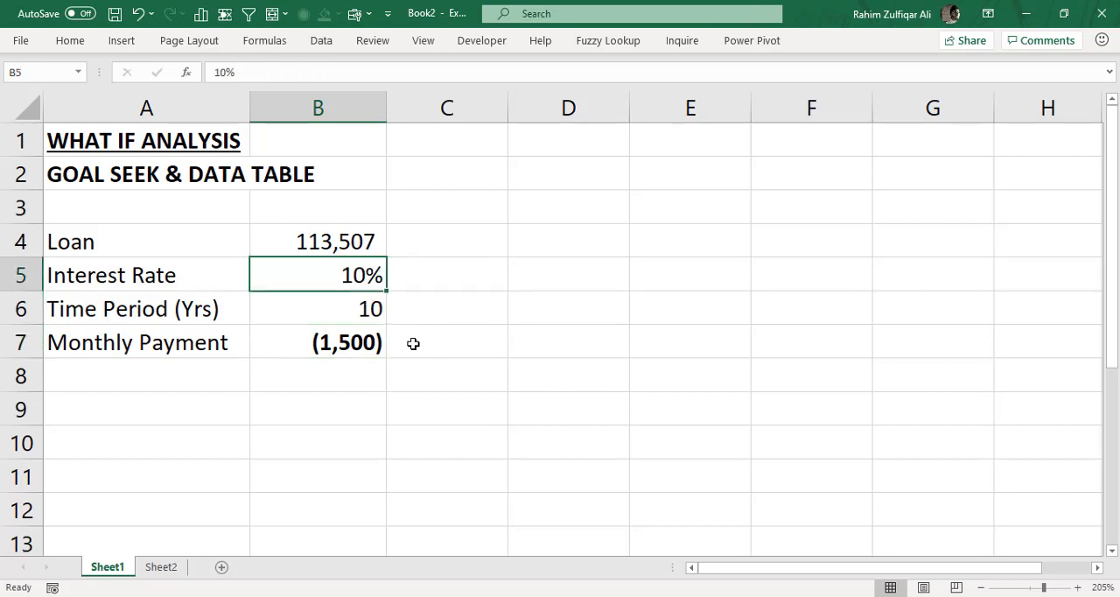
{"action": "left_click", "coordinate": [366, 315]}
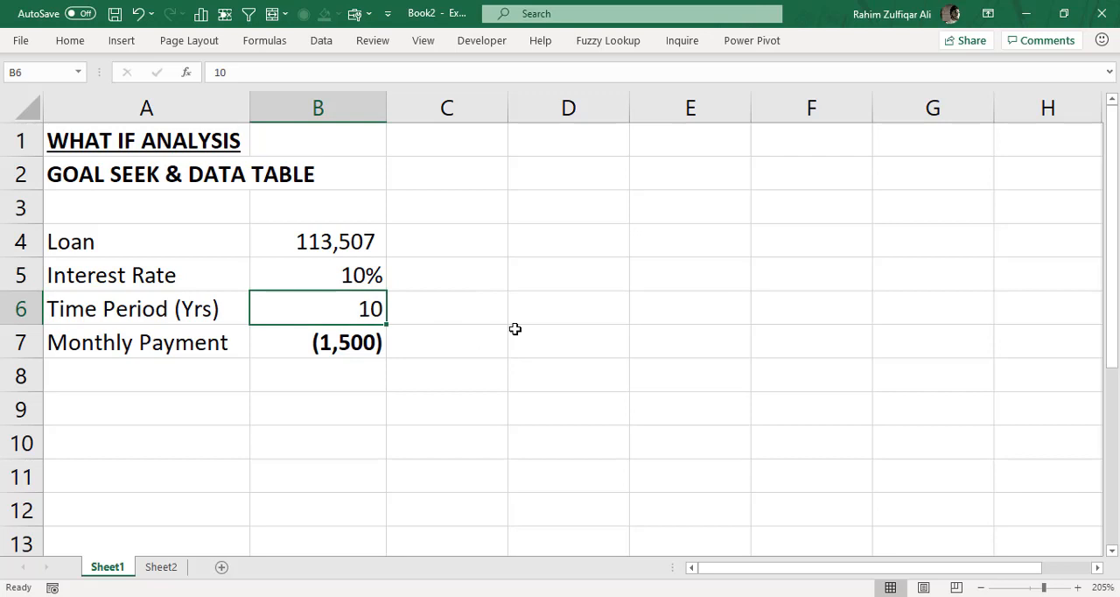
{"action": "left_click", "coordinate": [359, 276]}
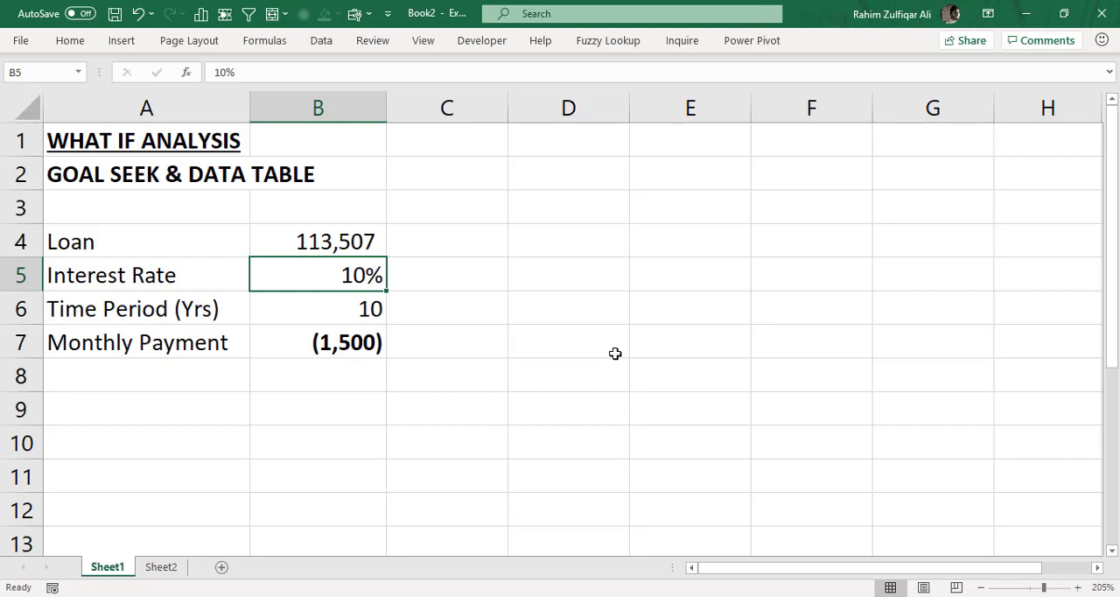
{"action": "left_click", "coordinate": [360, 344]}
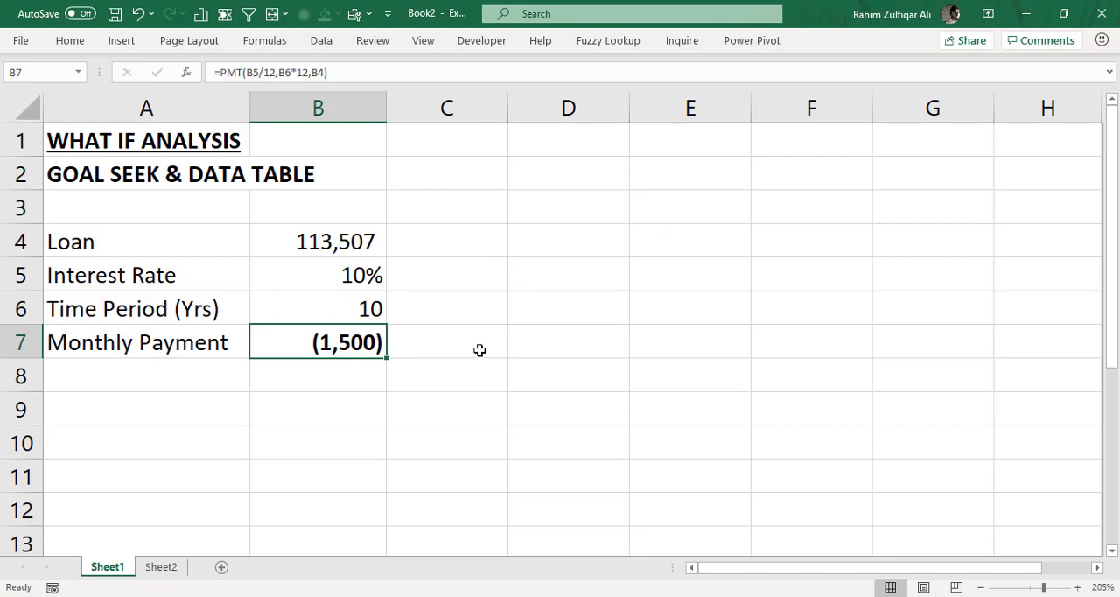
{"action": "left_click", "coordinate": [348, 252]}
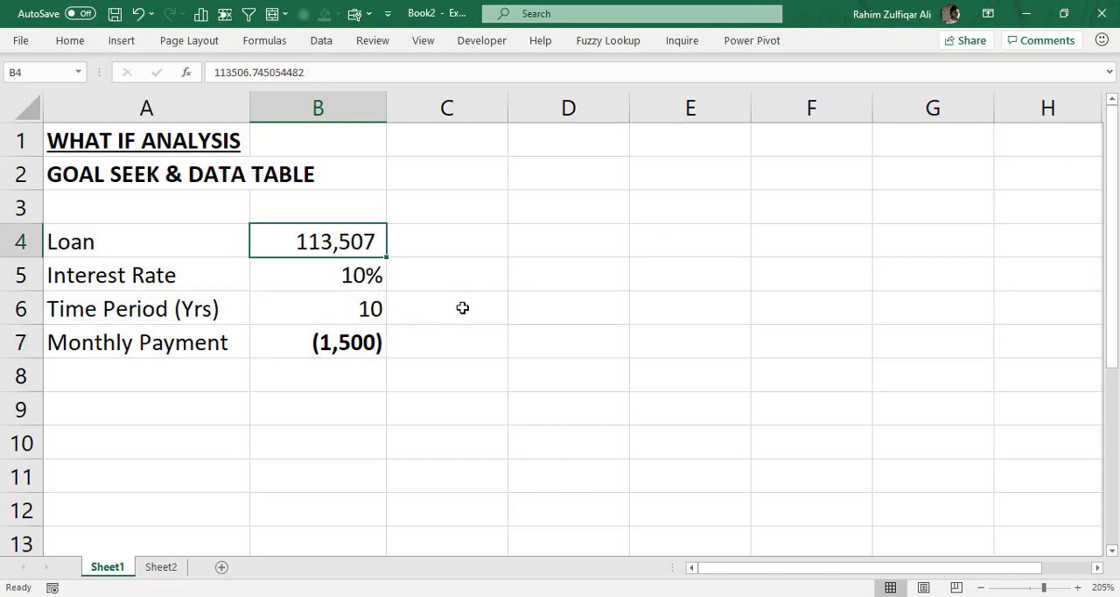
- Enter loan amounts of 50,000 in C7 and 100,000 in D7, and extend the series across to 250,000 in G7
{"action": "left_click", "coordinate": [439, 349]}
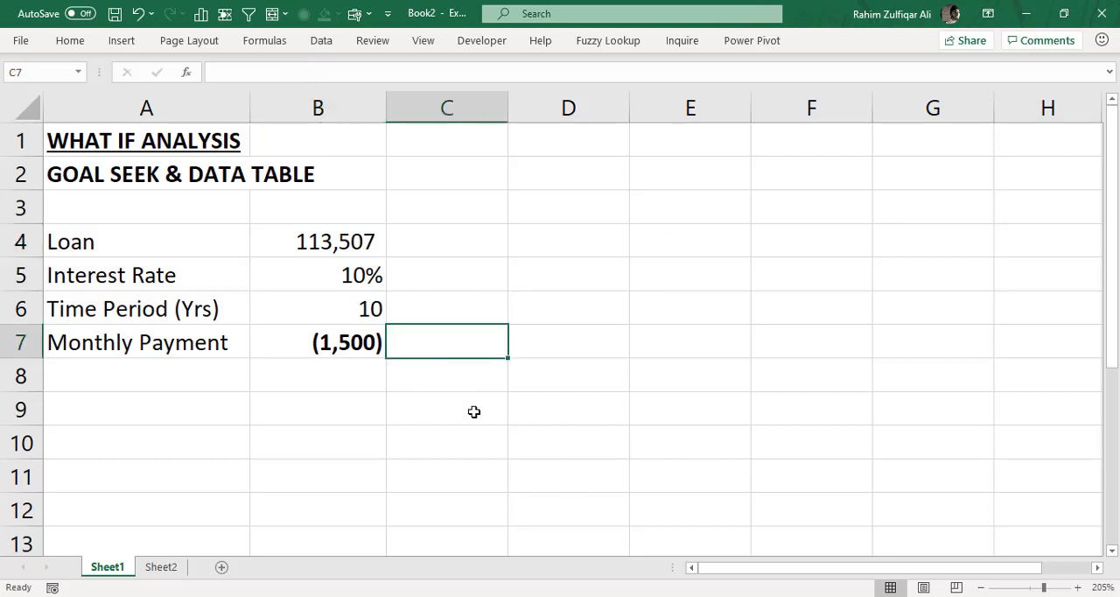
{"action": "type", "text": "50,000"}
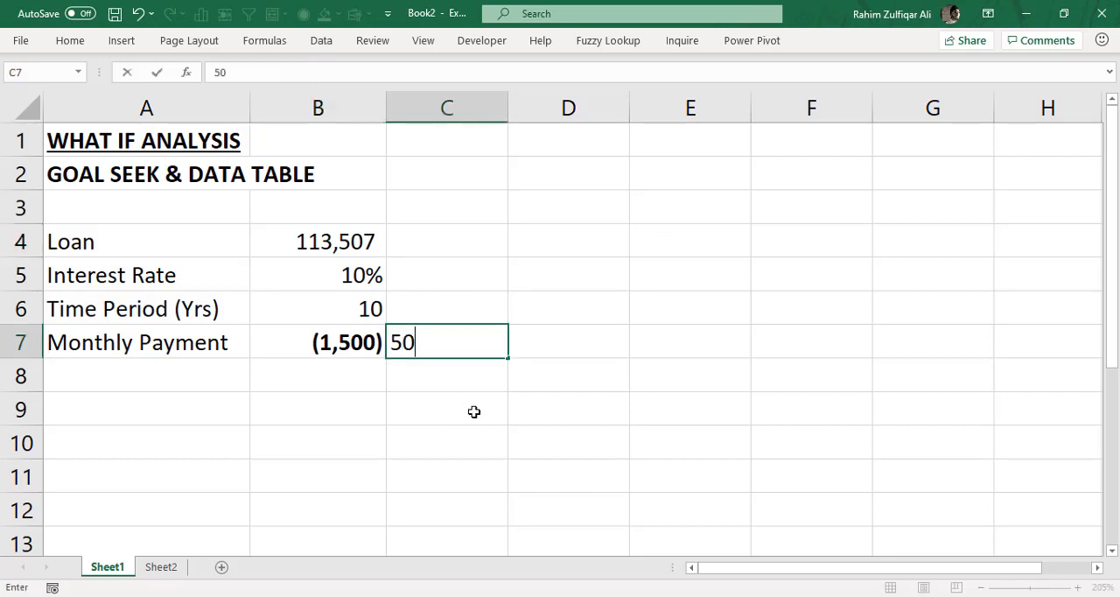
{"action": "left_click", "coordinate": [545, 348]}
{"action": "type", "text": "100,000"}
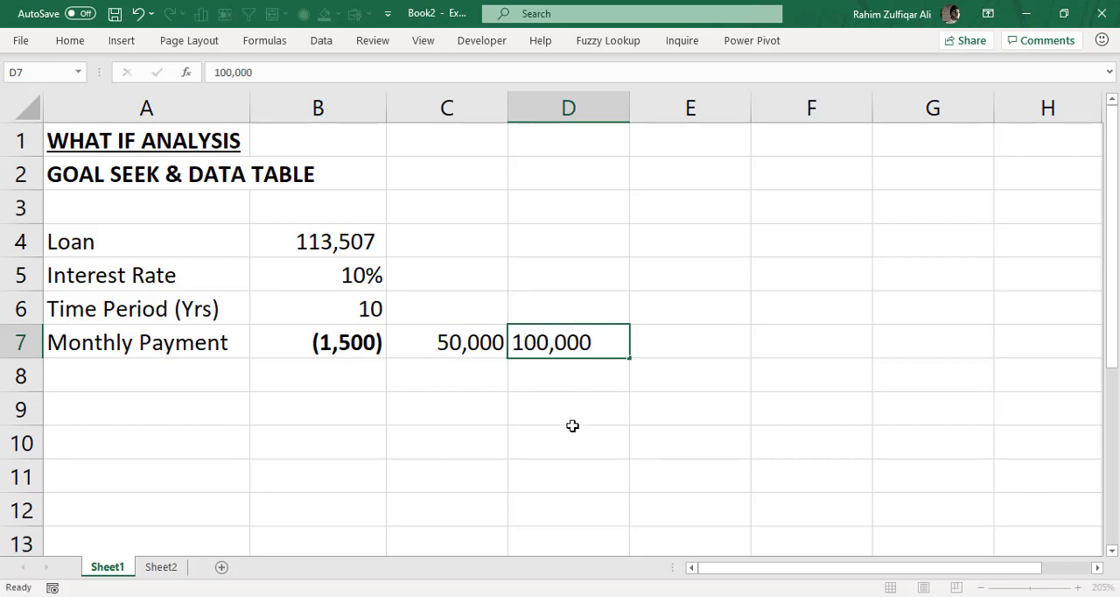
{"action": "key", "text": "Return"}
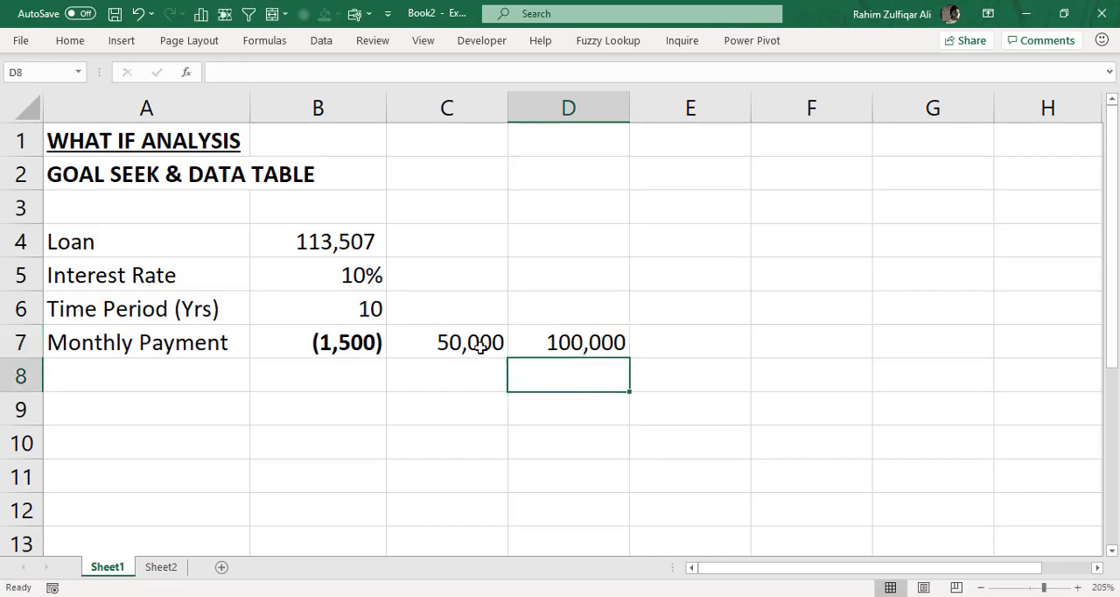
{"action": "left_click_drag", "start_coordinate": [481, 348], "coordinate": [936, 348]}
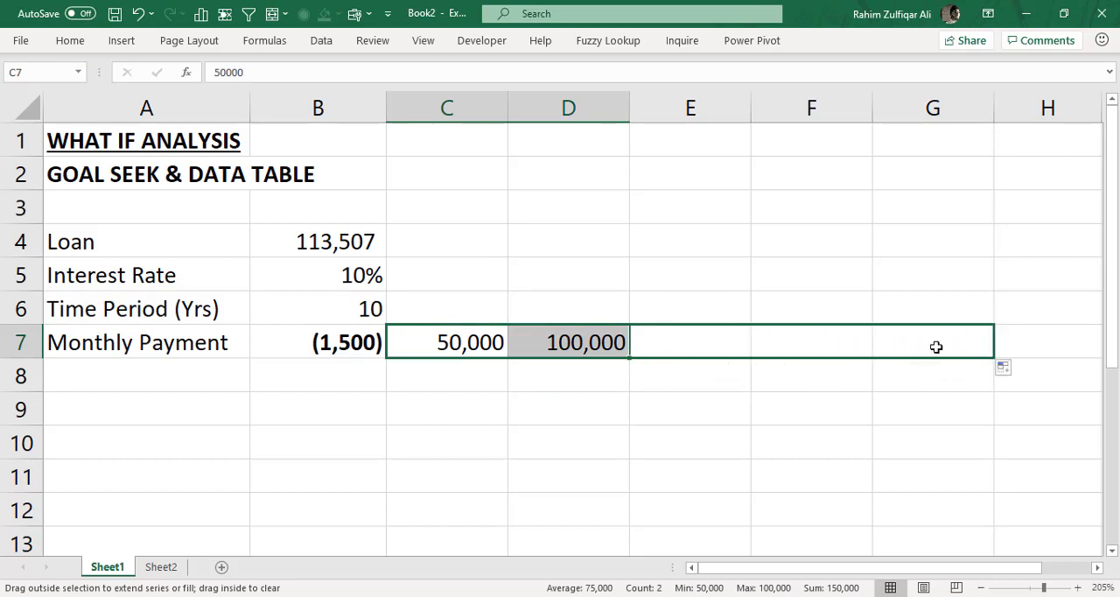
{"action": "left_click", "coordinate": [477, 343]}
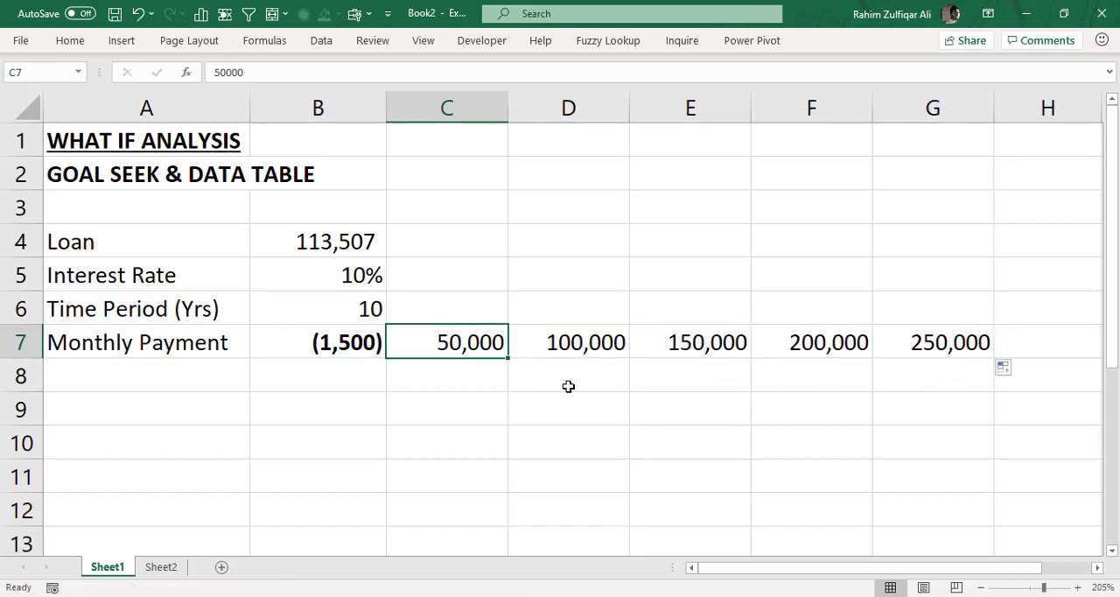
{"action": "left_click", "coordinate": [552, 346]}
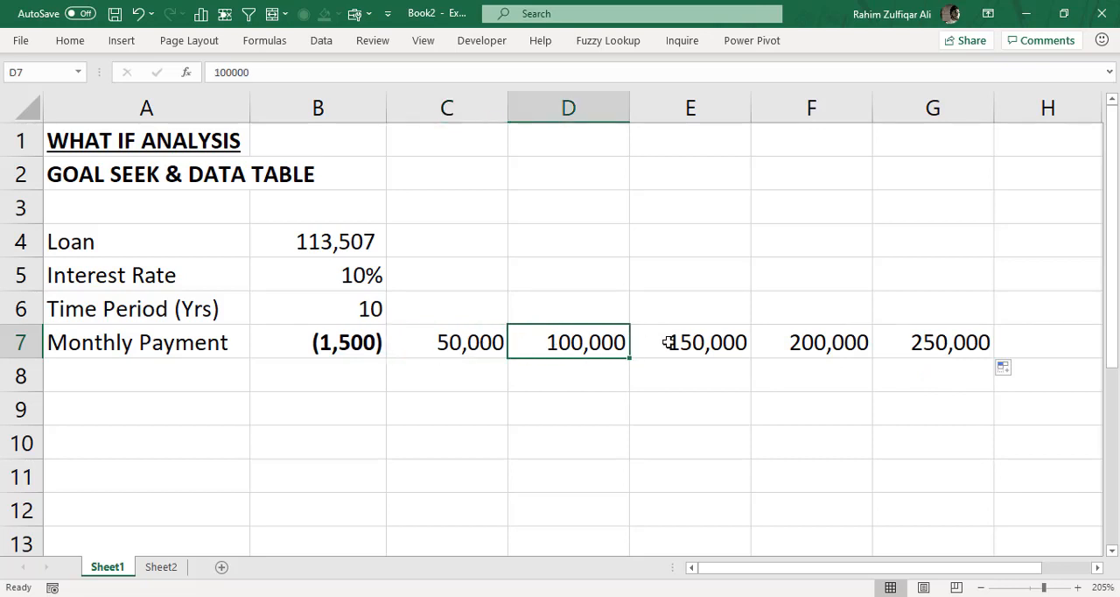
{"action": "left_click", "coordinate": [670, 342]}
{"action": "left_click_drag", "start_coordinate": [475, 336], "coordinate": [902, 342]}
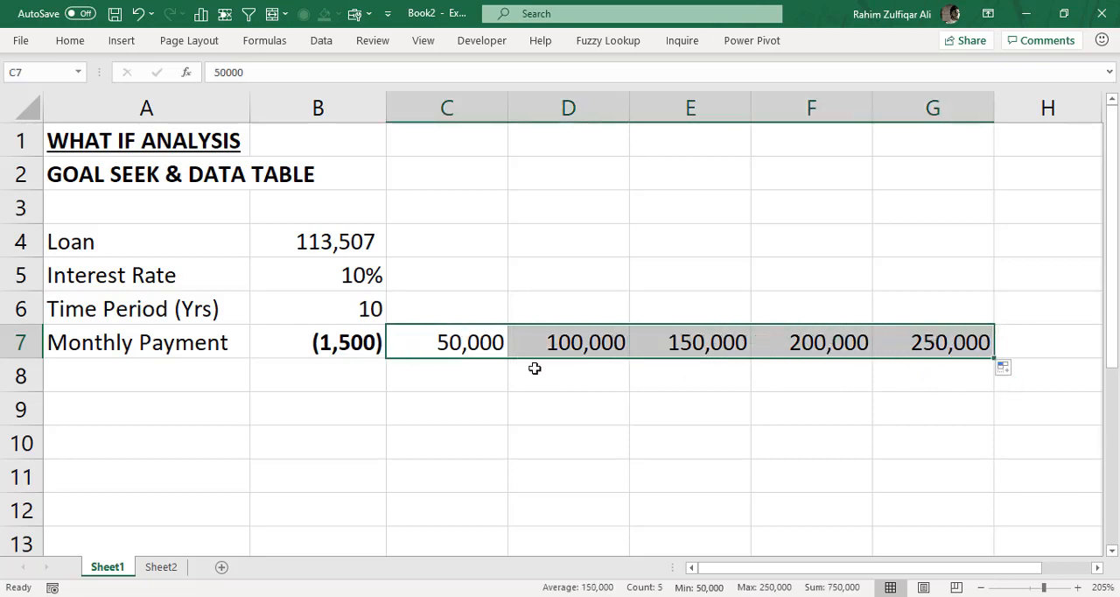
- Enter interest rates of 5% in B8 and 10% in B9, and extend the series down to 25% in B12
{"action": "left_click", "coordinate": [290, 368]}
{"action": "type", "text": "5%"}
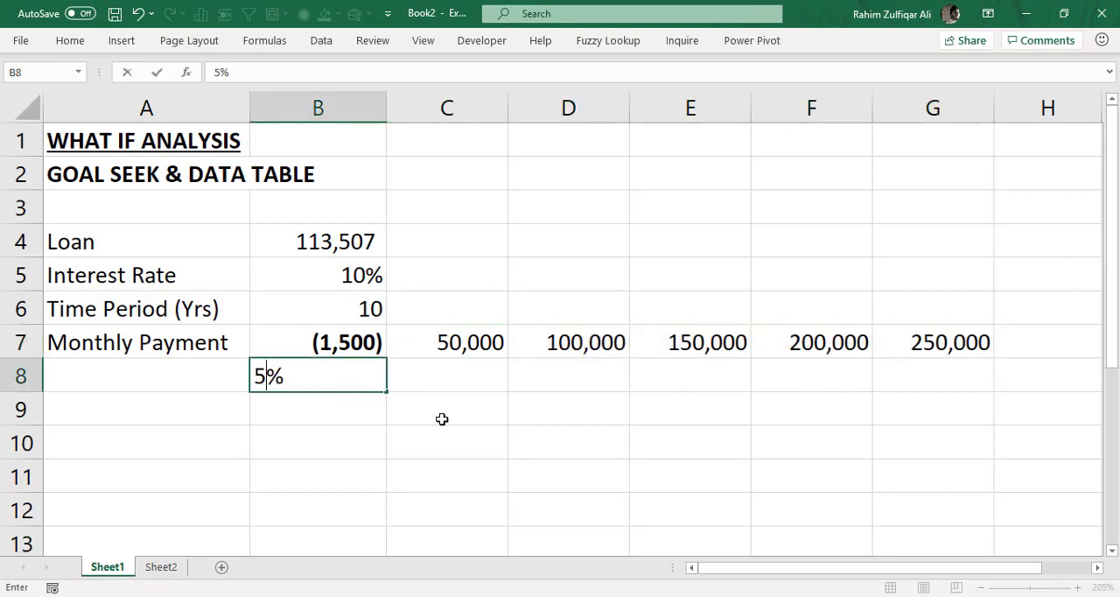
{"action": "key", "text": "Return"}
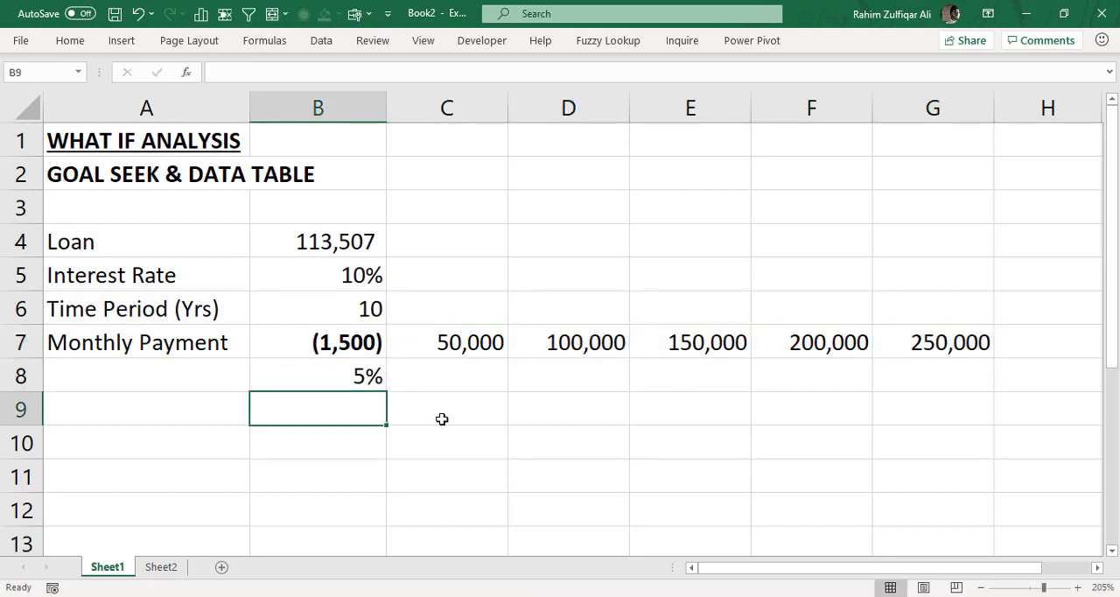
{"action": "left_click", "coordinate": [364, 379]}
{"action": "left_click", "coordinate": [366, 416]}
{"action": "type", "text": "10"}
{"action": "key", "text": "Return"}
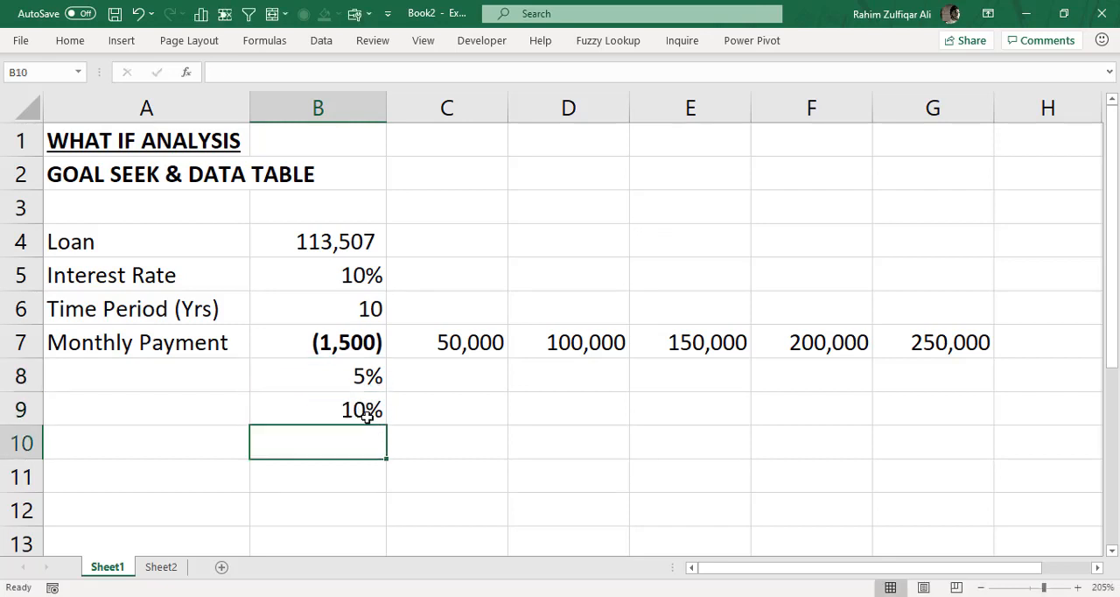
{"action": "left_click_drag", "start_coordinate": [368, 369], "coordinate": [378, 523]}
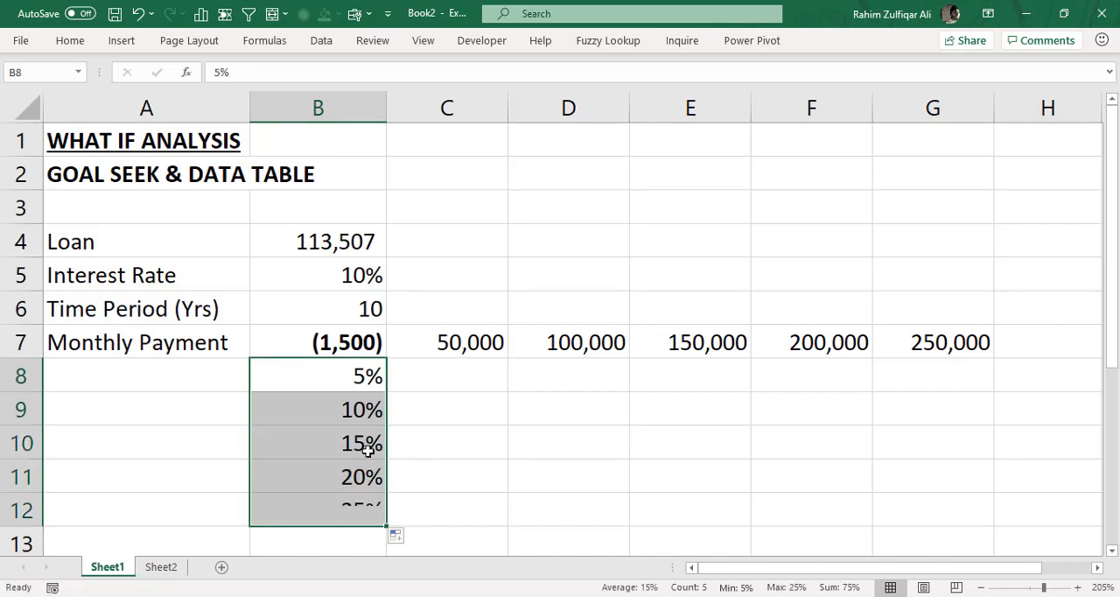
{"action": "left_click", "coordinate": [370, 448]}
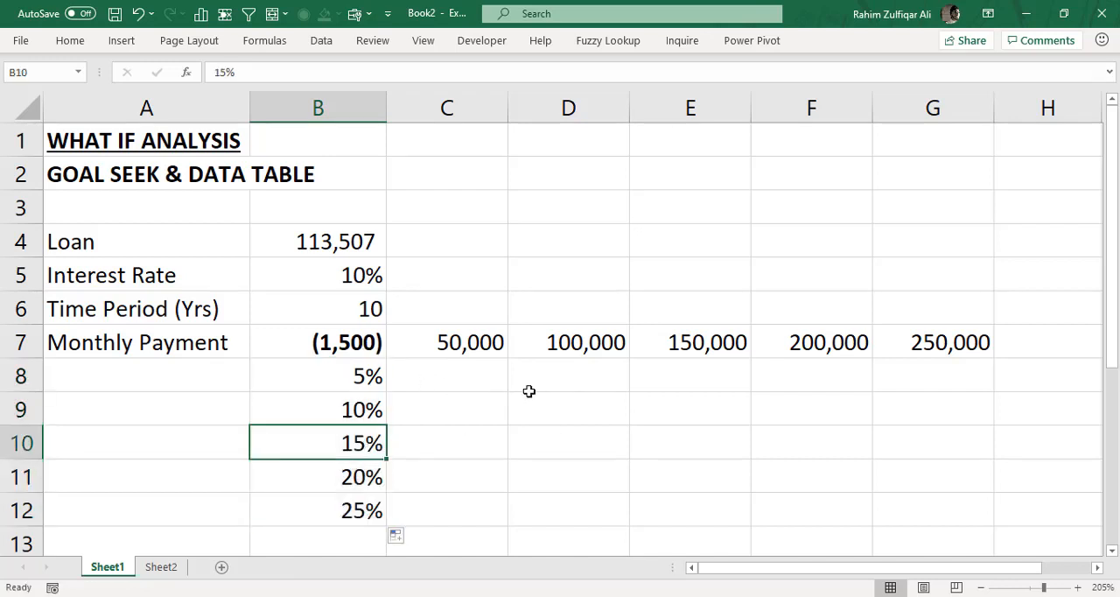
- Examine the table layout: the PMT formula in B7, loan amounts in C7:G7, rates in B8:B12 and the empty result range C8:G12
{"action": "left_click_drag", "start_coordinate": [479, 376], "coordinate": [923, 522]}
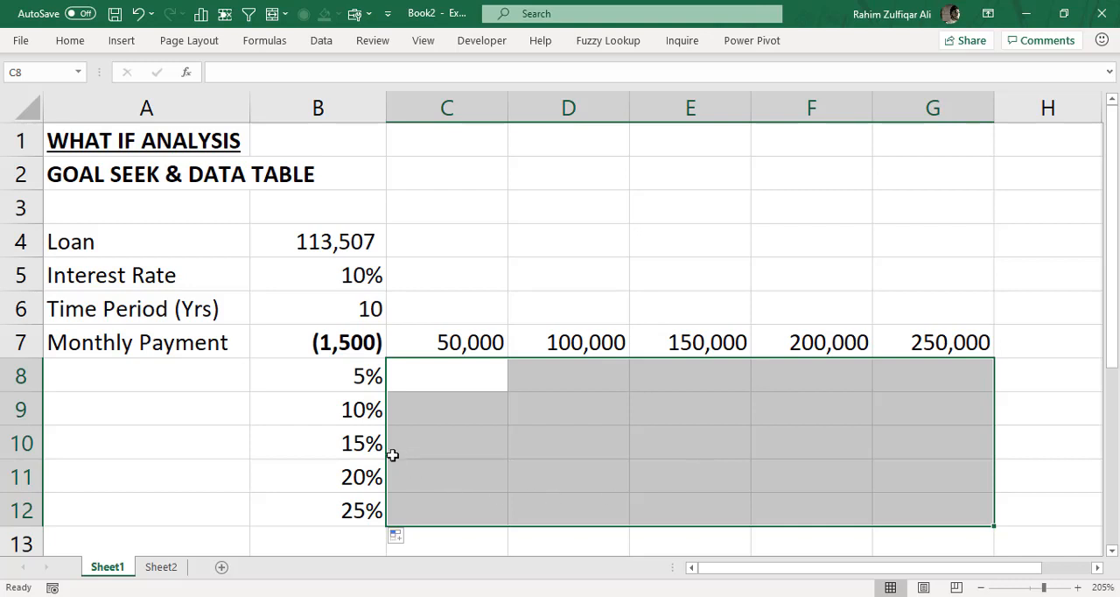
{"action": "left_click", "coordinate": [354, 347]}
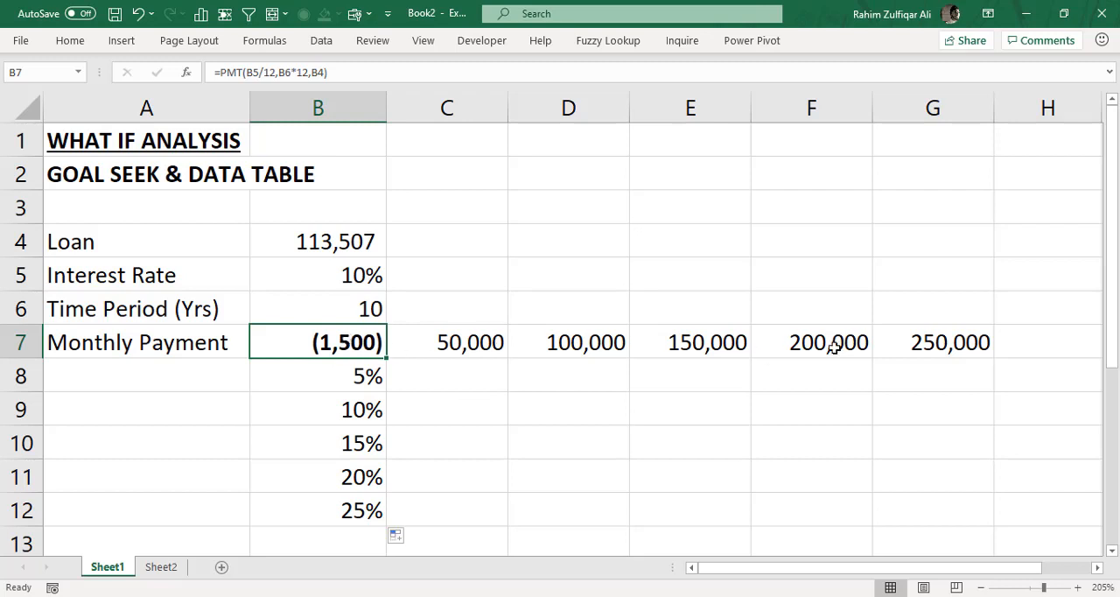
{"action": "left_click_drag", "start_coordinate": [914, 333], "coordinate": [370, 524]}
{"action": "left_click", "coordinate": [371, 357]}
{"action": "double_click", "coordinate": [331, 341]}
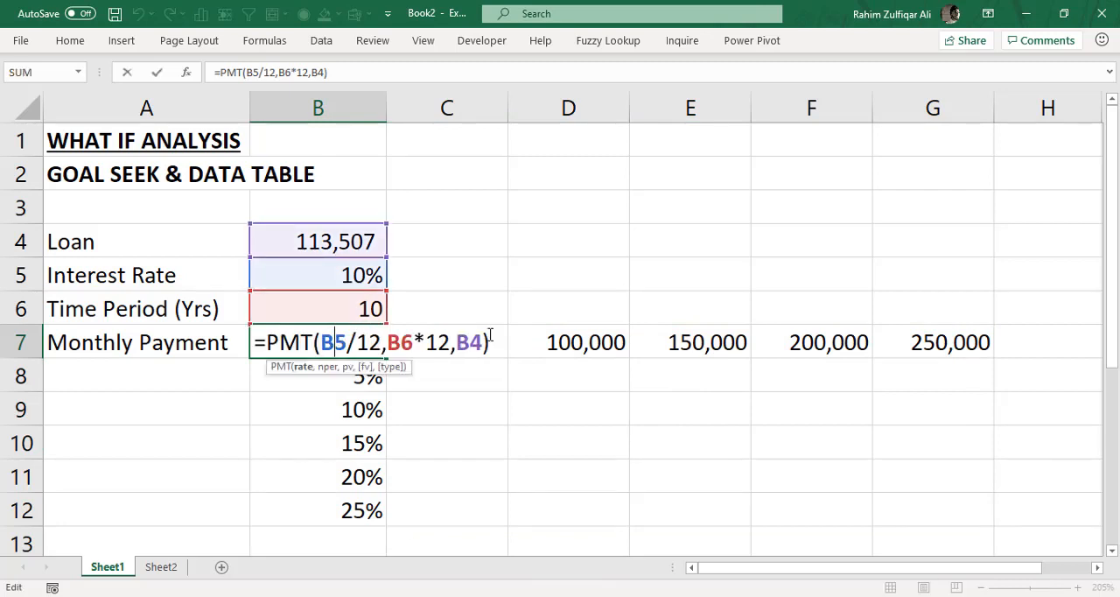
{"action": "key", "text": "Return"}
{"action": "left_click", "coordinate": [354, 346]}
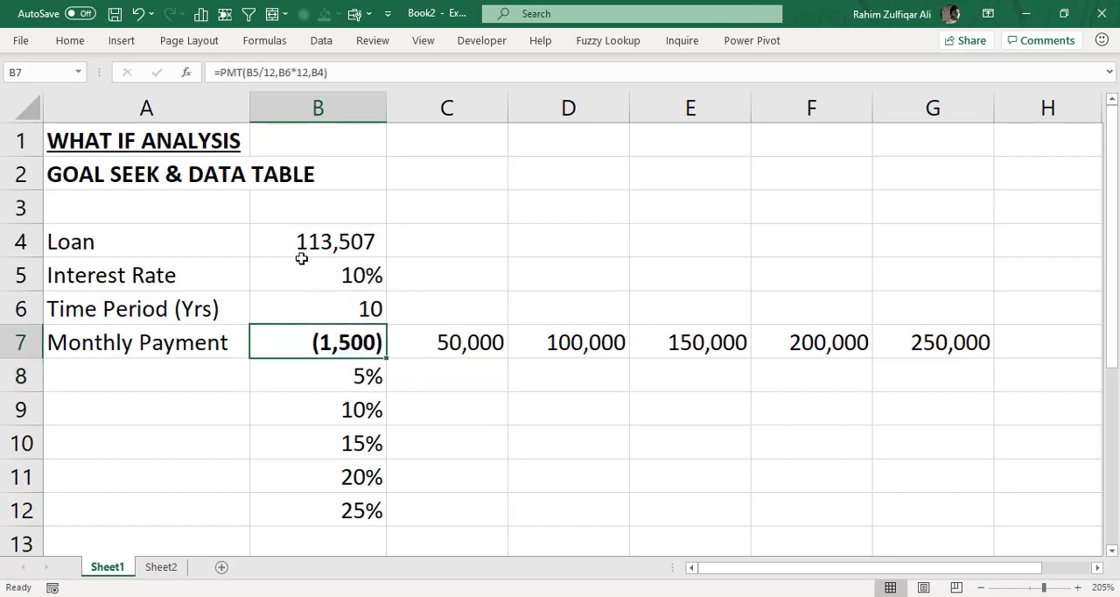
{"action": "left_click_drag", "start_coordinate": [297, 237], "coordinate": [326, 336]}
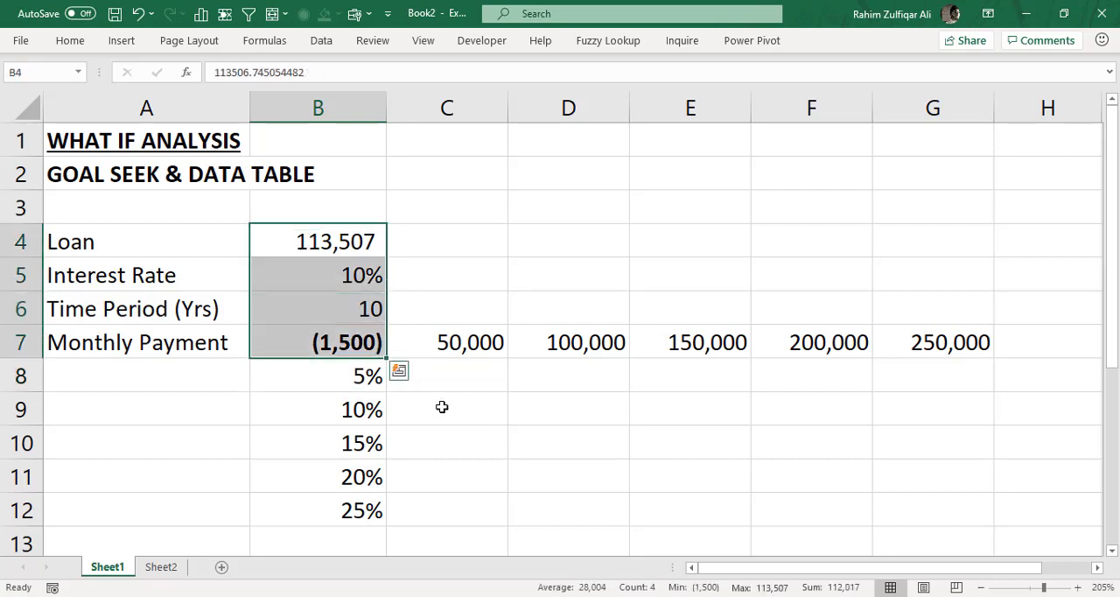
{"action": "left_click_drag", "start_coordinate": [443, 345], "coordinate": [956, 361]}
{"action": "left_click", "coordinate": [361, 385]}
{"action": "left_click_drag", "start_coordinate": [358, 419], "coordinate": [364, 512]}
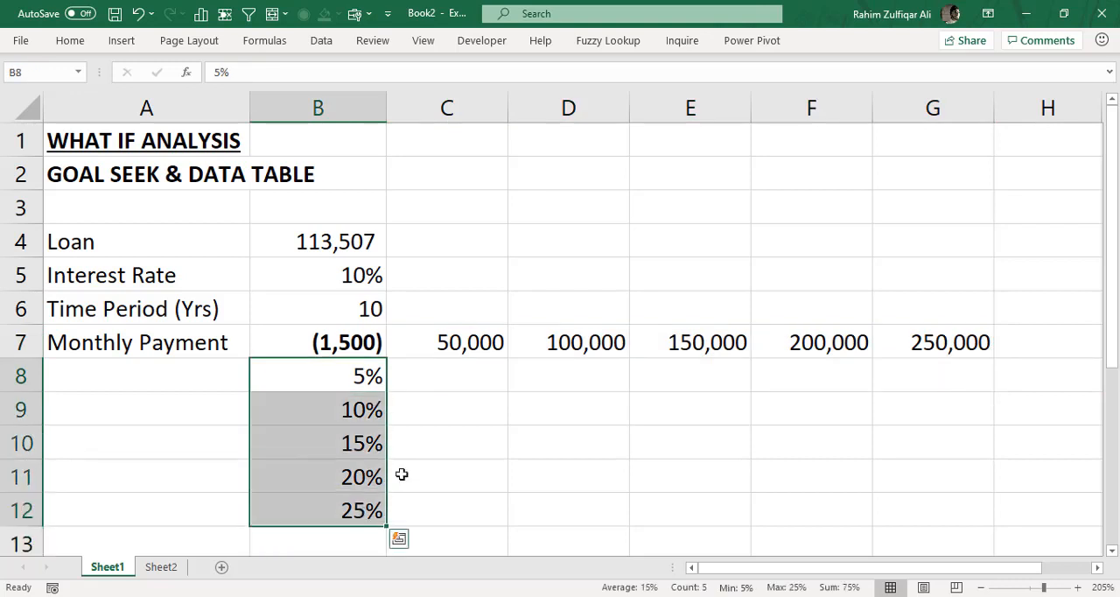
{"action": "left_click_drag", "start_coordinate": [415, 382], "coordinate": [894, 508]}
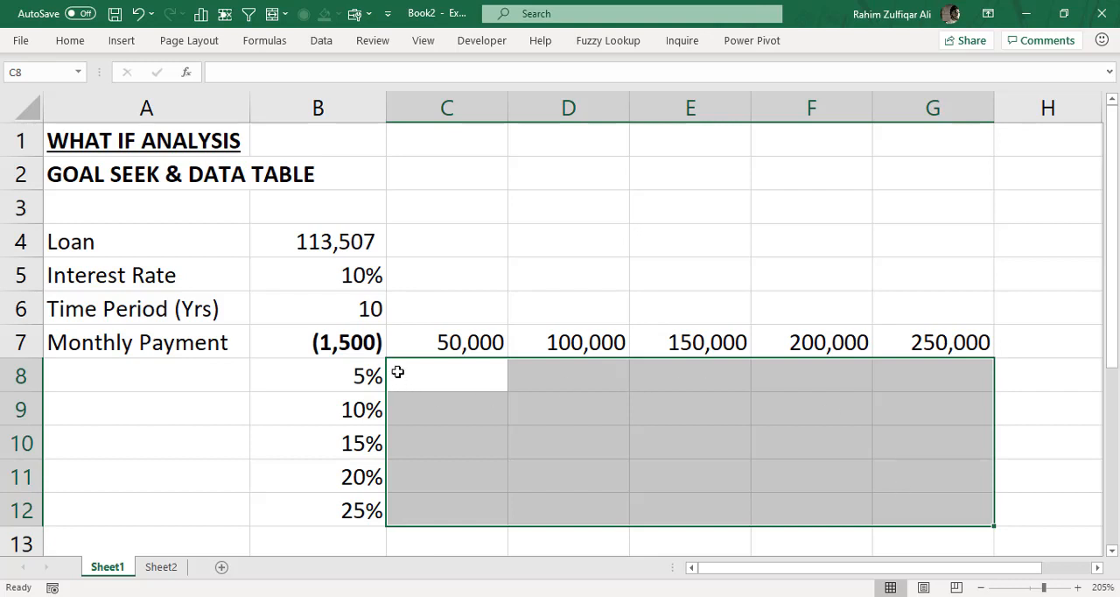
- Start a What-If Data Table on the range B7:G12 and move its dialog clear of the table
{"action": "left_click_drag", "start_coordinate": [362, 341], "coordinate": [928, 503]}
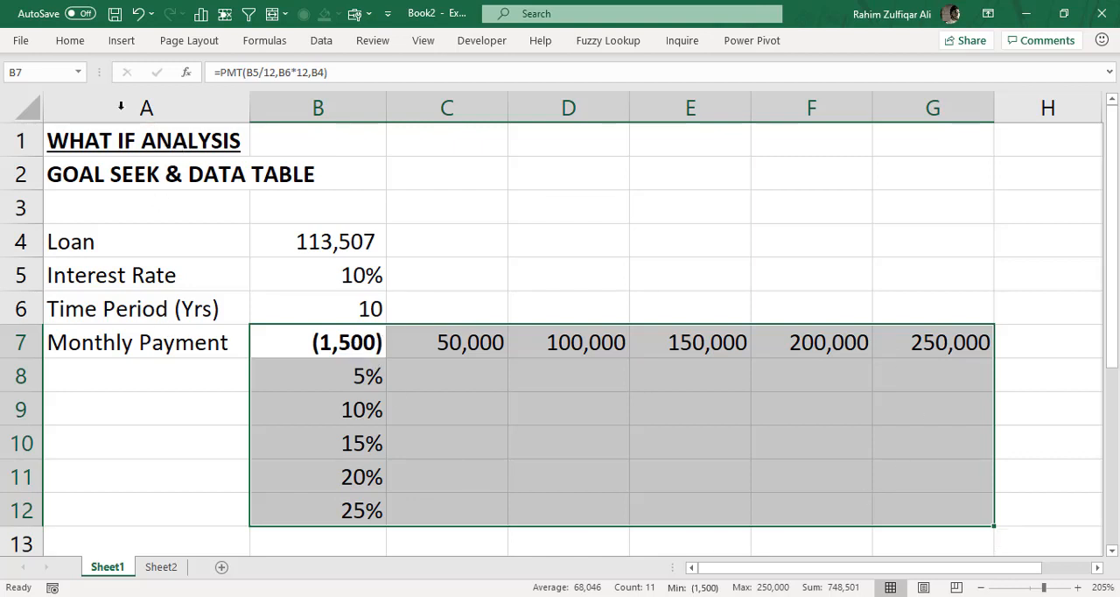
{"action": "left_click", "coordinate": [317, 43]}
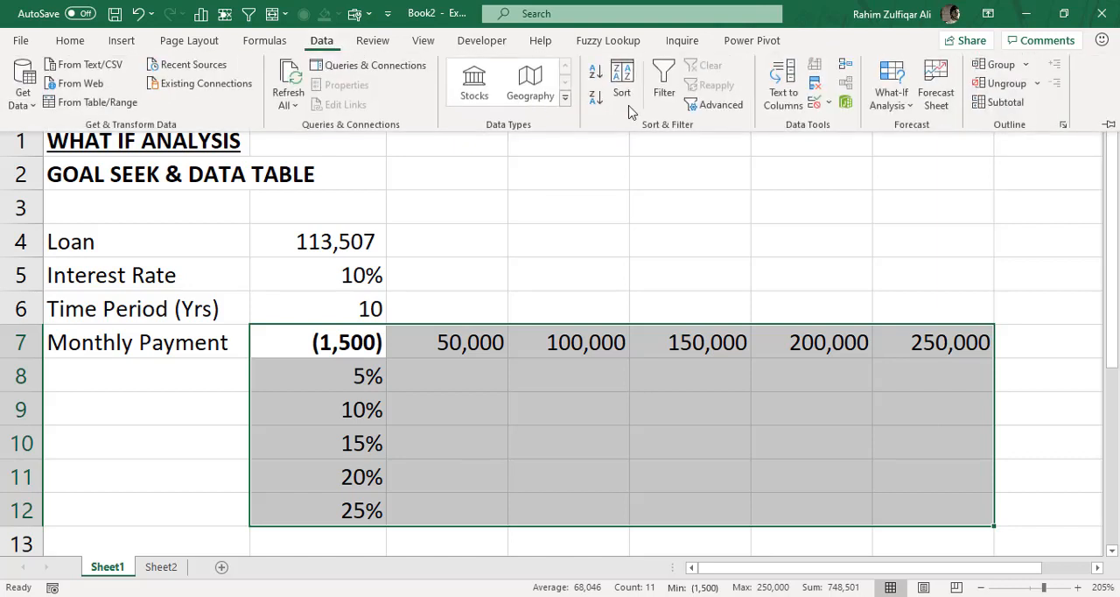
{"action": "left_click", "coordinate": [891, 105]}
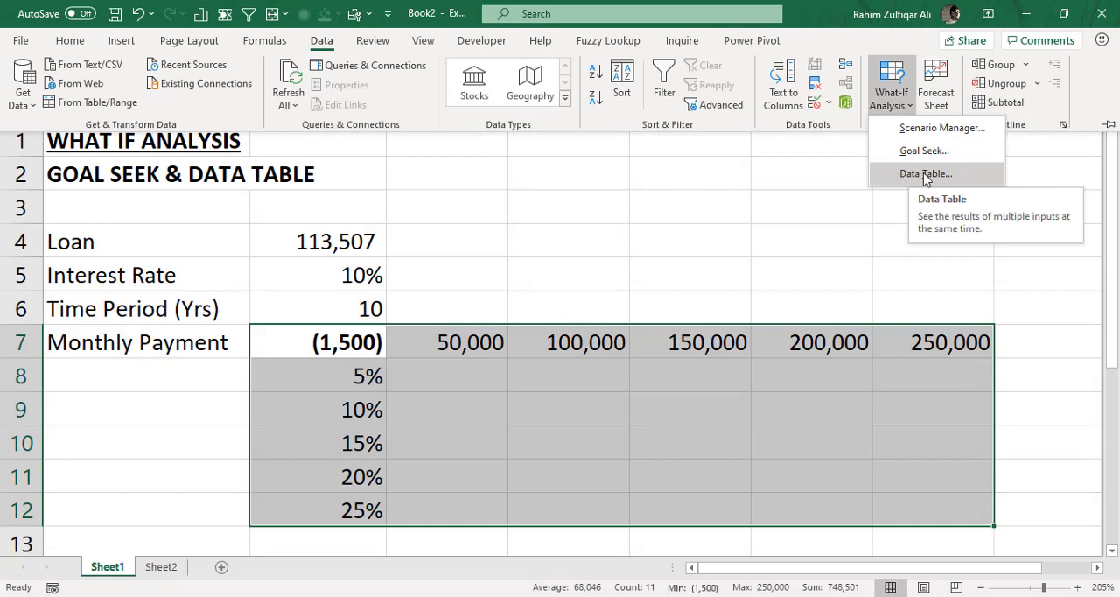
{"action": "left_click", "coordinate": [902, 177]}
{"action": "left_click_drag", "start_coordinate": [516, 275], "coordinate": [519, 228]}
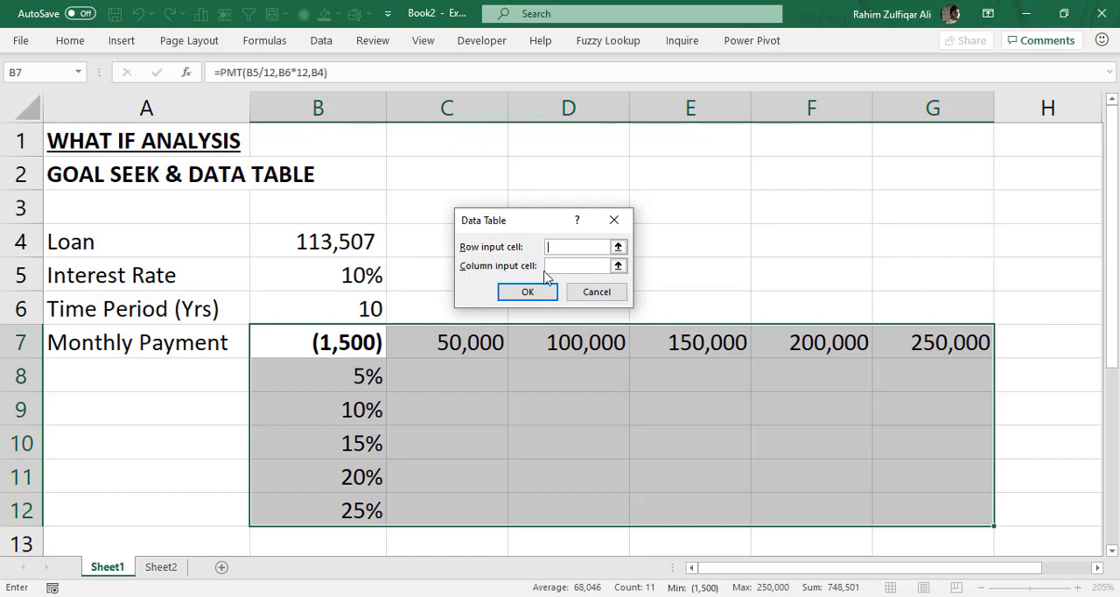
- Set the Data Table's row input cell to the loan amount in B4
{"action": "left_click", "coordinate": [559, 246]}
{"action": "left_click", "coordinate": [567, 263]}
{"action": "left_click", "coordinate": [571, 249]}
{"action": "left_click", "coordinate": [618, 247]}
{"action": "left_click", "coordinate": [315, 241]}
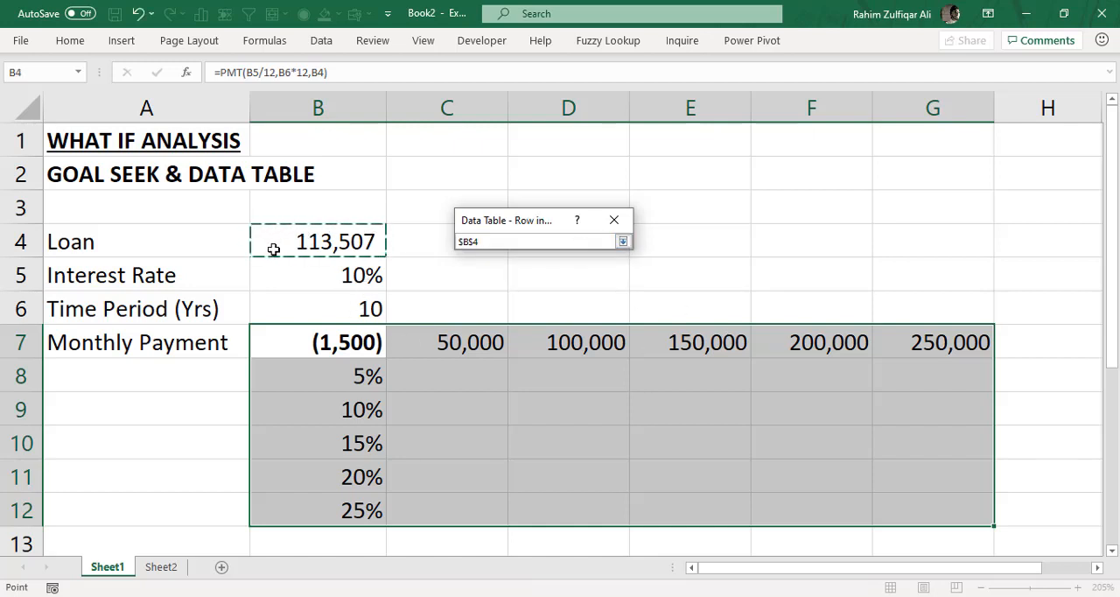
{"action": "left_click", "coordinate": [623, 241]}
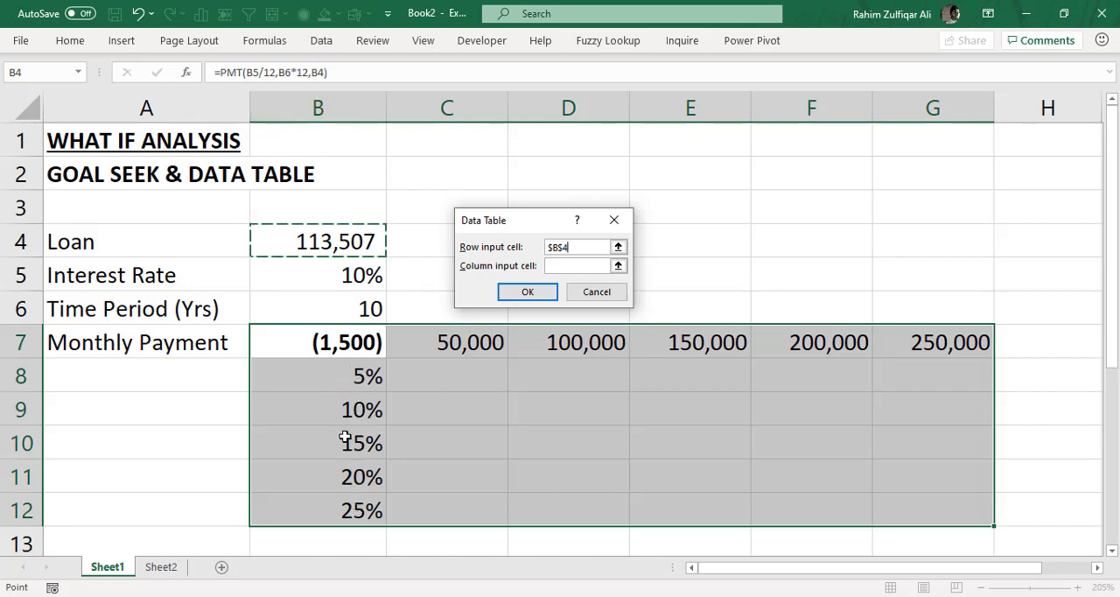
- Set the Data Table's column input cell to the interest rate in B5
{"action": "left_click", "coordinate": [618, 267]}
{"action": "left_click", "coordinate": [350, 274]}
{"action": "left_click", "coordinate": [622, 237]}
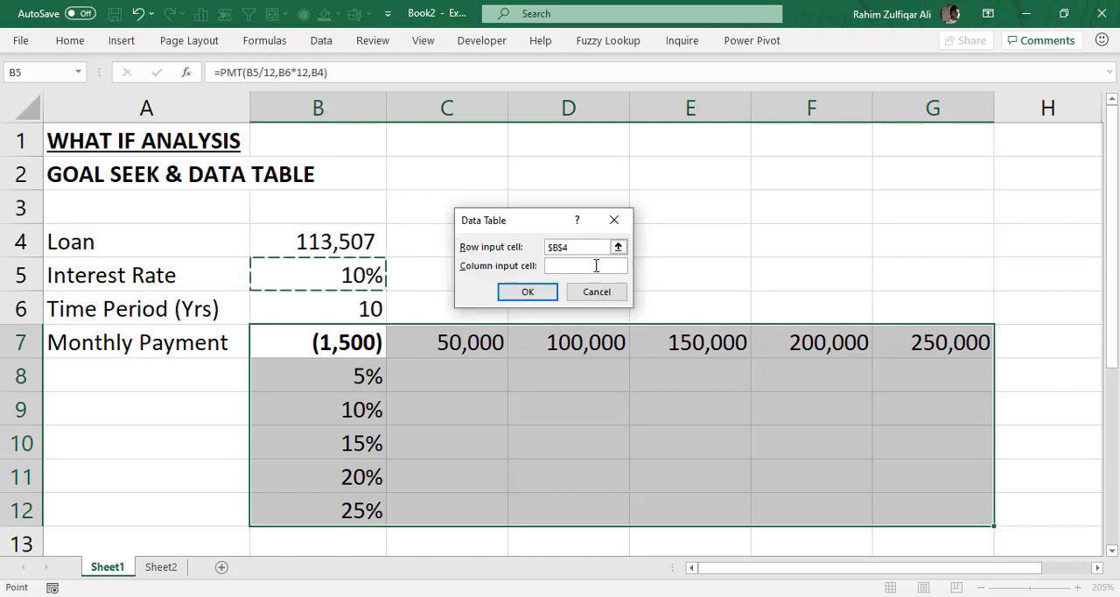
- Generate the data table from the chosen input cells and make its payment results in C8:G12 bold
{"action": "left_click", "coordinate": [528, 292]}
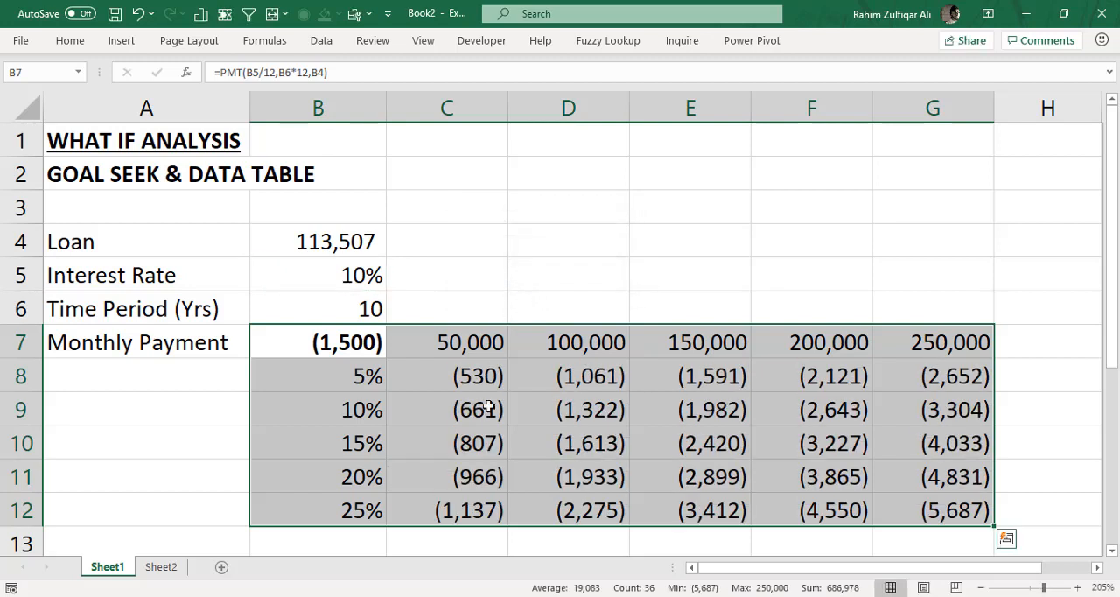
{"action": "left_click", "coordinate": [571, 413]}
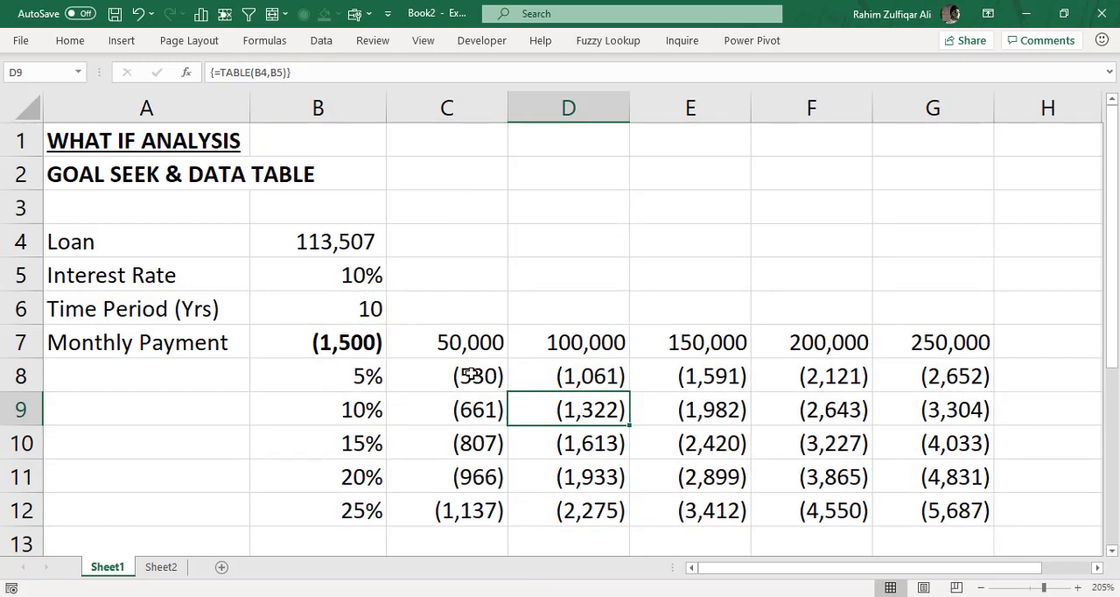
{"action": "left_click_drag", "start_coordinate": [463, 375], "coordinate": [954, 508]}
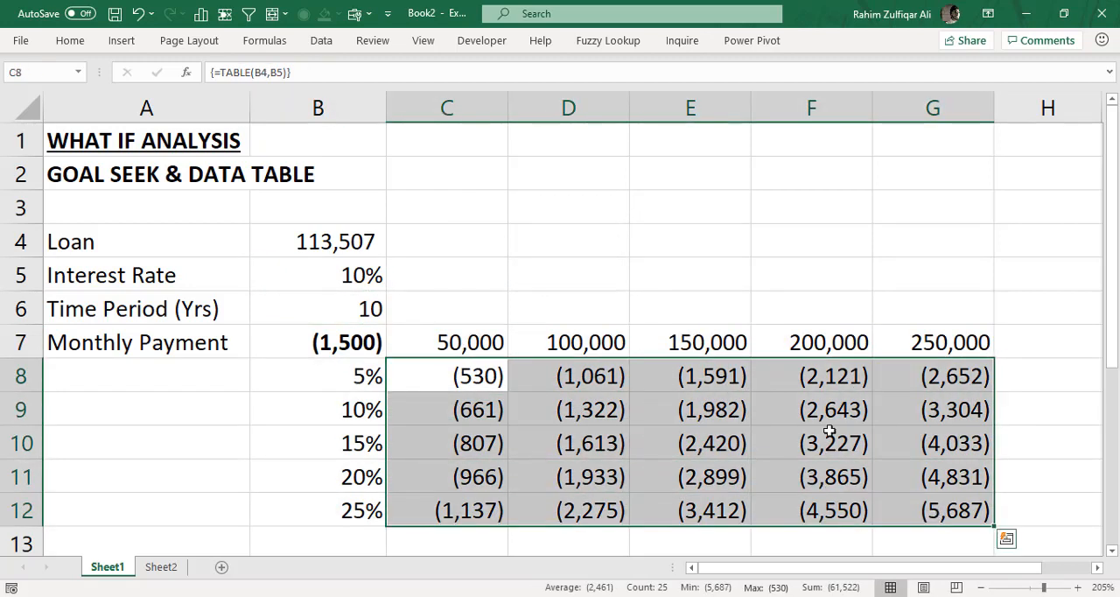
{"action": "left_click", "coordinate": [45, 40]}
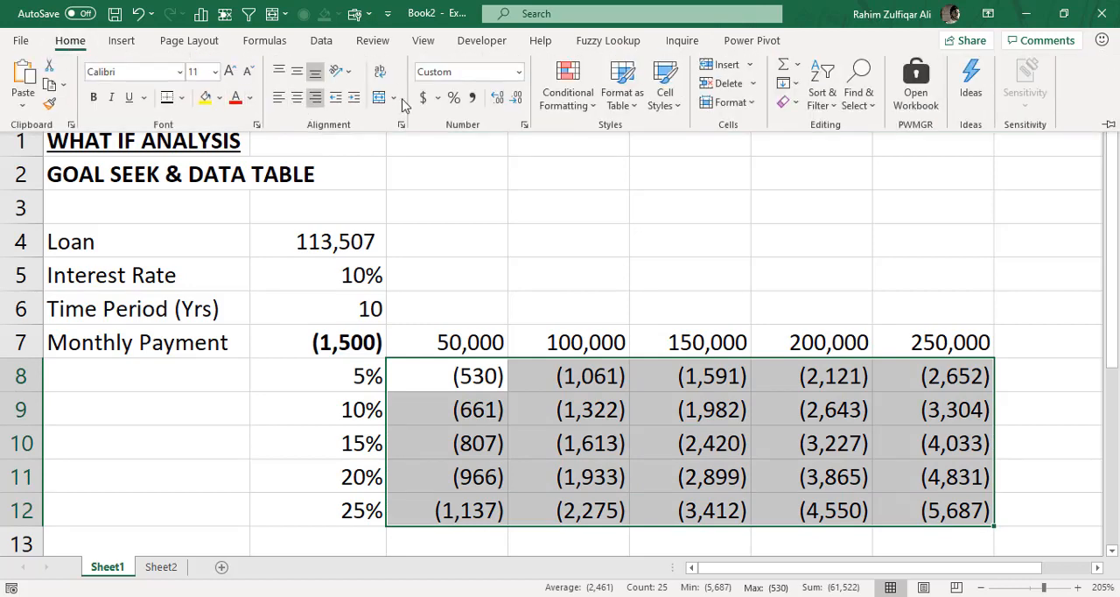
{"action": "left_click", "coordinate": [473, 99]}
{"action": "left_click", "coordinate": [516, 97]}
{"action": "left_click", "coordinate": [517, 97]}
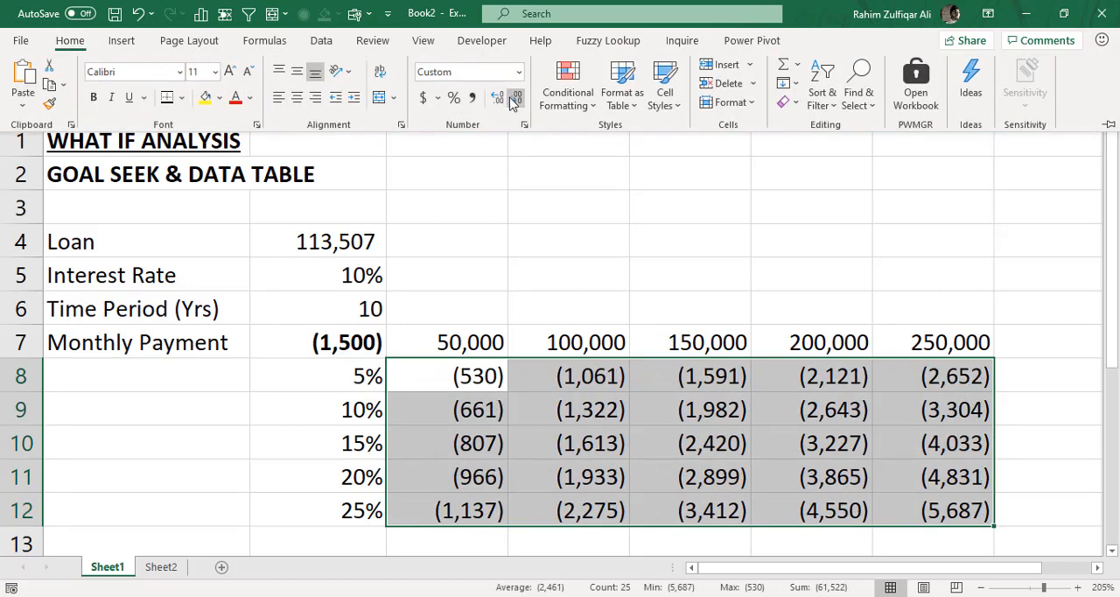
{"action": "left_click", "coordinate": [92, 97]}
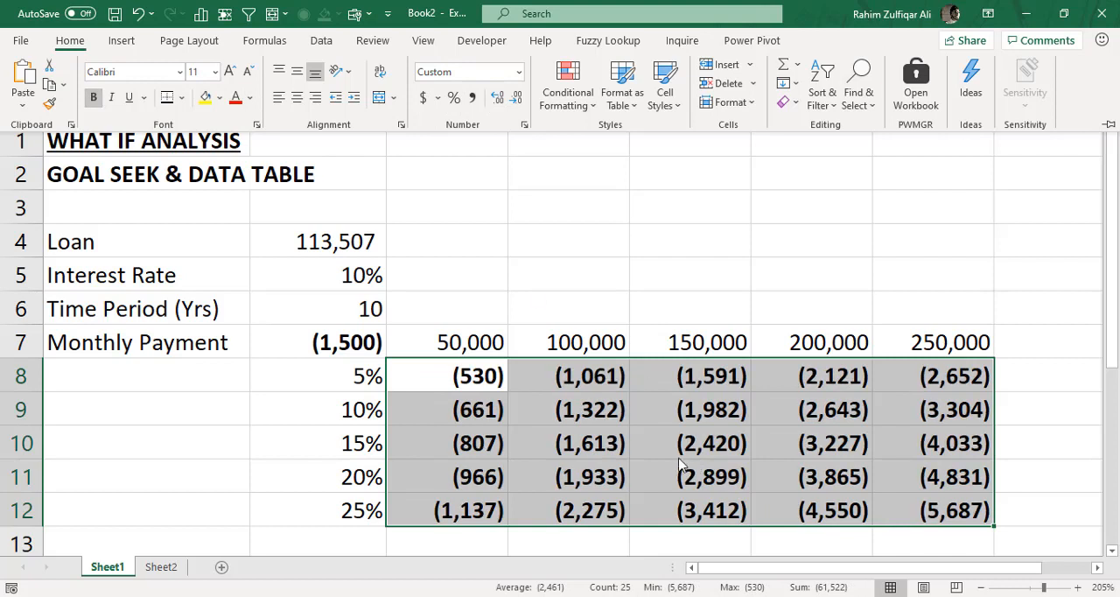
{"action": "left_click", "coordinate": [687, 437]}
{"action": "left_click", "coordinate": [735, 433]}
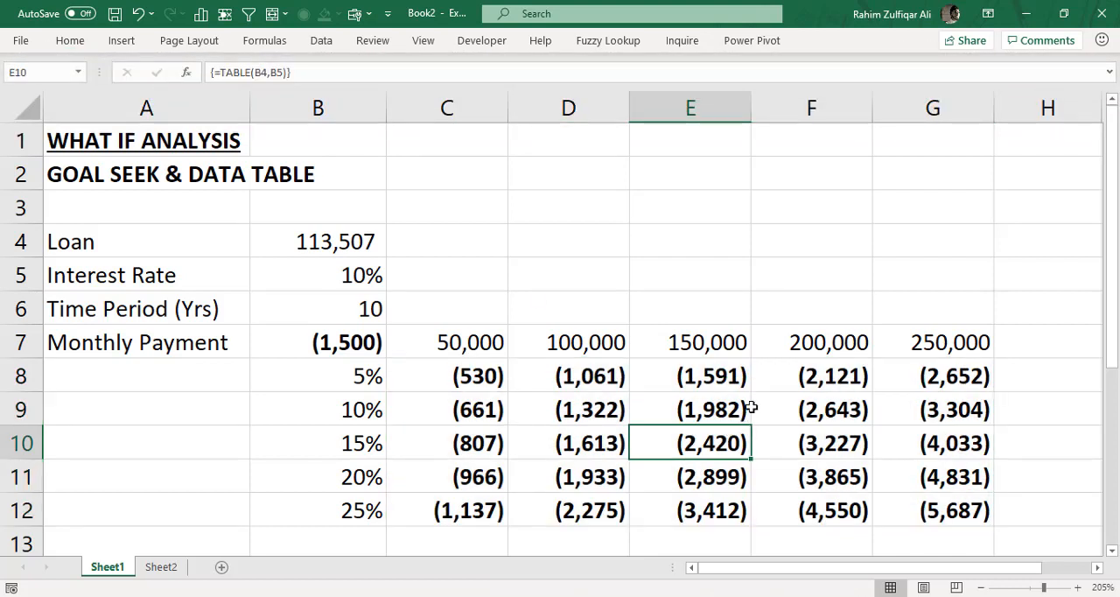
- Set the loan amount in B4 to 100,000
{"action": "left_click", "coordinate": [343, 239]}
{"action": "type", "text": "1"}
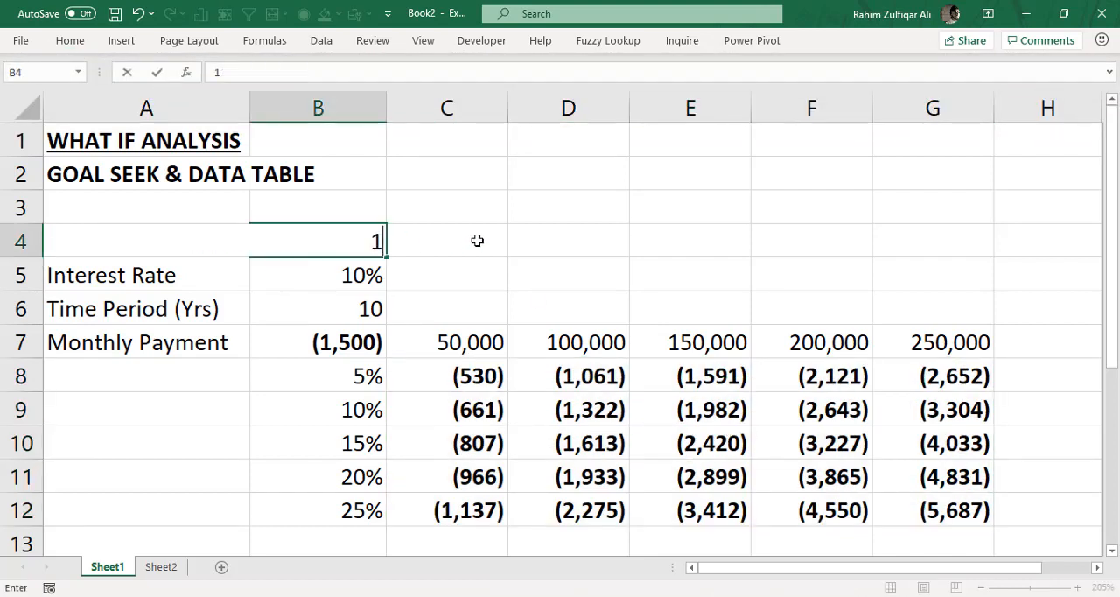
{"action": "type", "text": "00,000"}
{"action": "key", "text": "Return"}
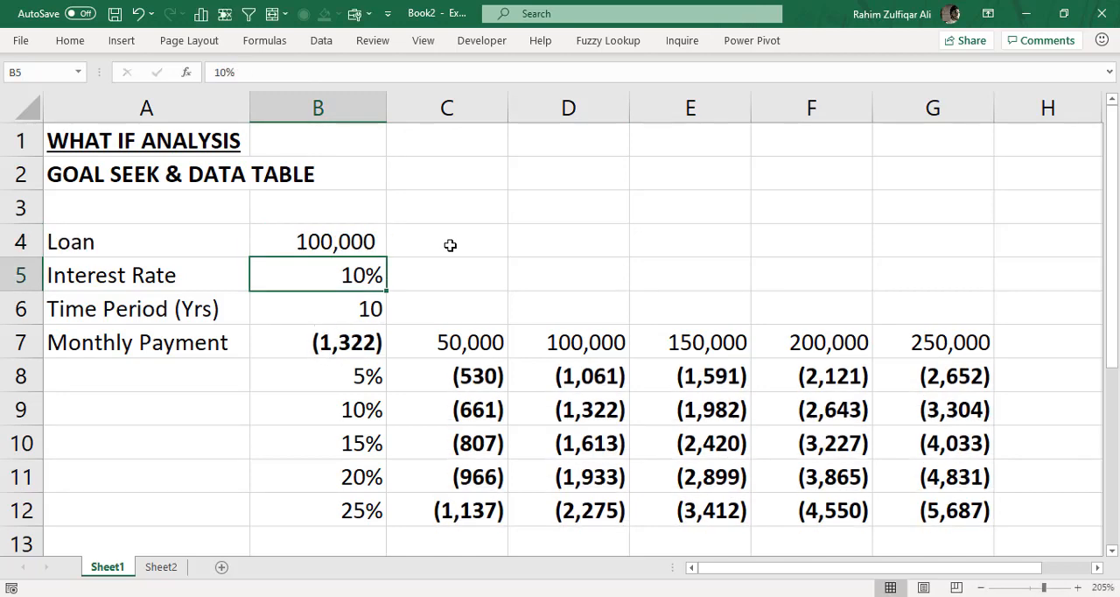
- Highlight the monthly payment in B7 and the matching data table result in D9 with a yellow fill
{"action": "left_click", "coordinate": [351, 315]}
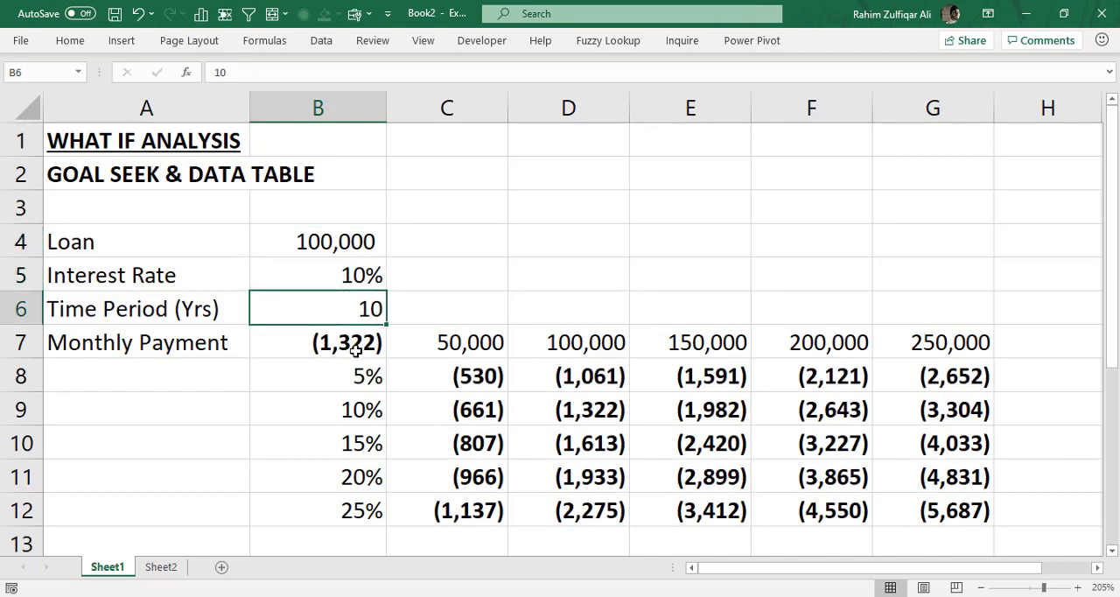
{"action": "left_click", "coordinate": [357, 346]}
{"action": "left_click", "coordinate": [576, 407]}
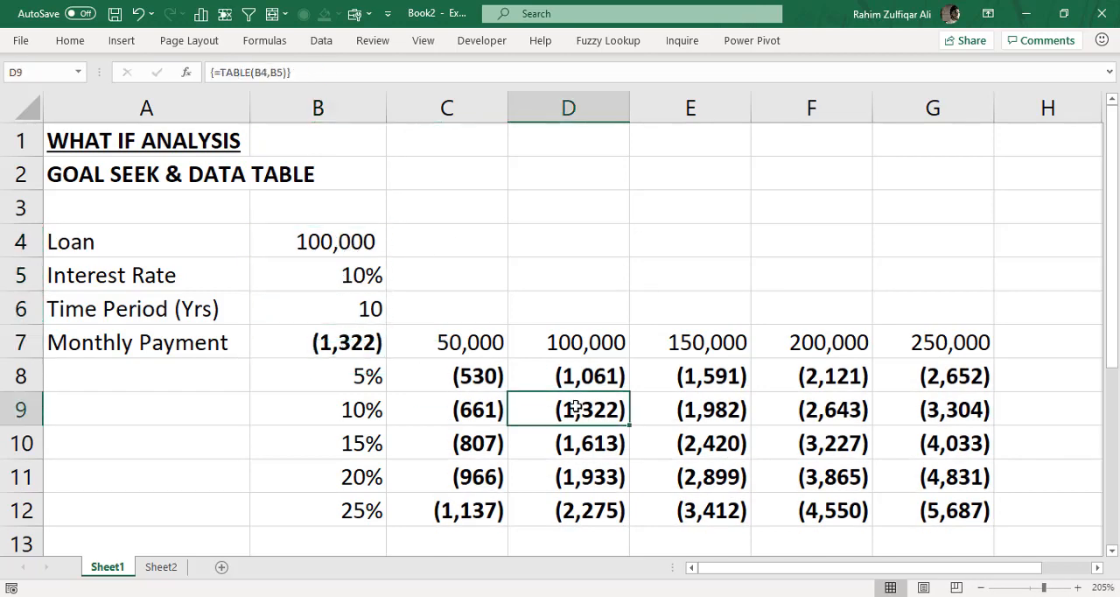
{"action": "left_click", "coordinate": [353, 341], "text": "ctrl"}
{"action": "left_click", "coordinate": [70, 40]}
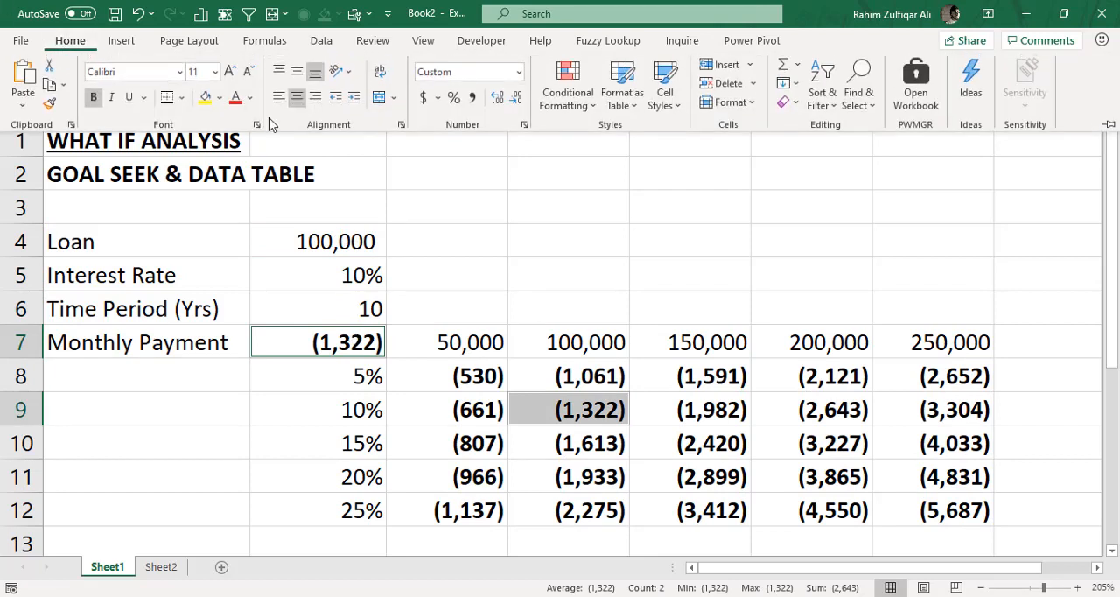
{"action": "left_click", "coordinate": [204, 97]}
{"action": "left_click", "coordinate": [612, 376]}
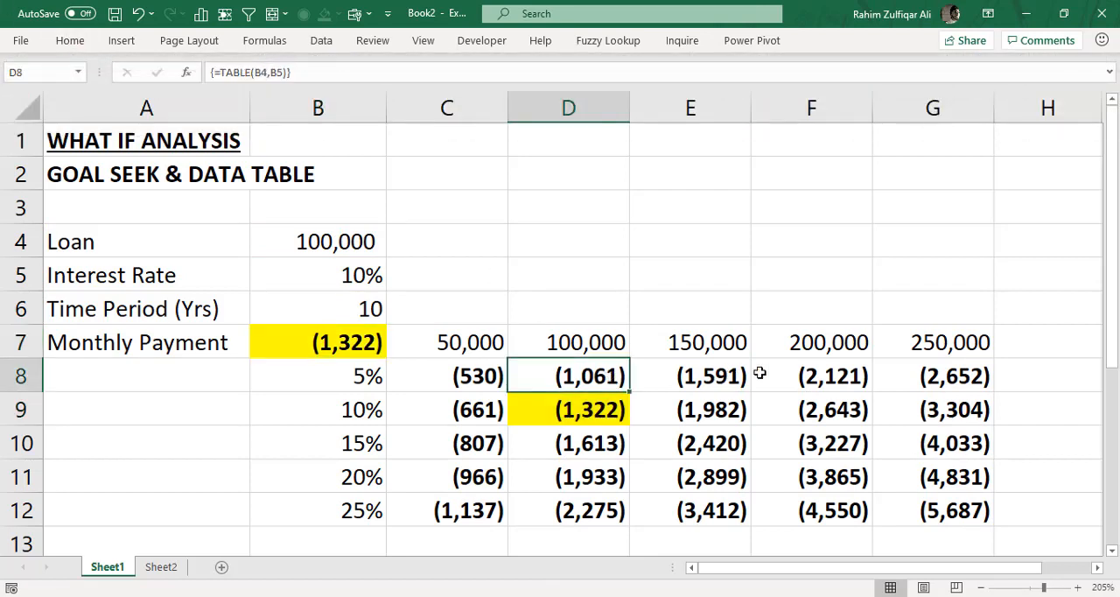
- Examine how the loan amounts in C7:G7 and interest rates in B8:B12 combine into payments, such as 200,000 at 15% in F10
{"action": "left_click", "coordinate": [841, 343]}
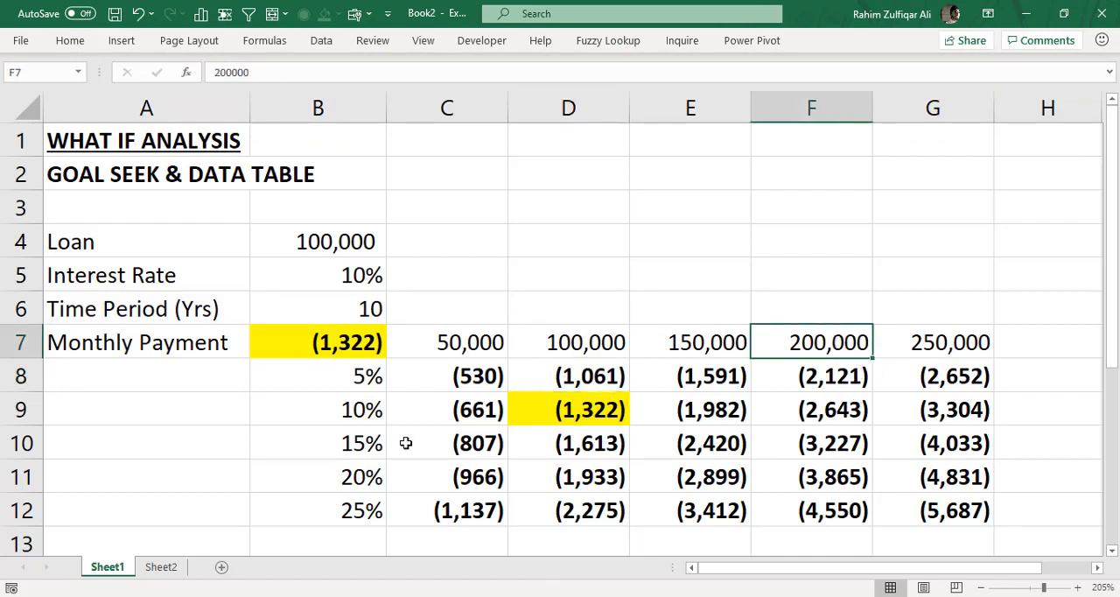
{"action": "left_click", "coordinate": [367, 442]}
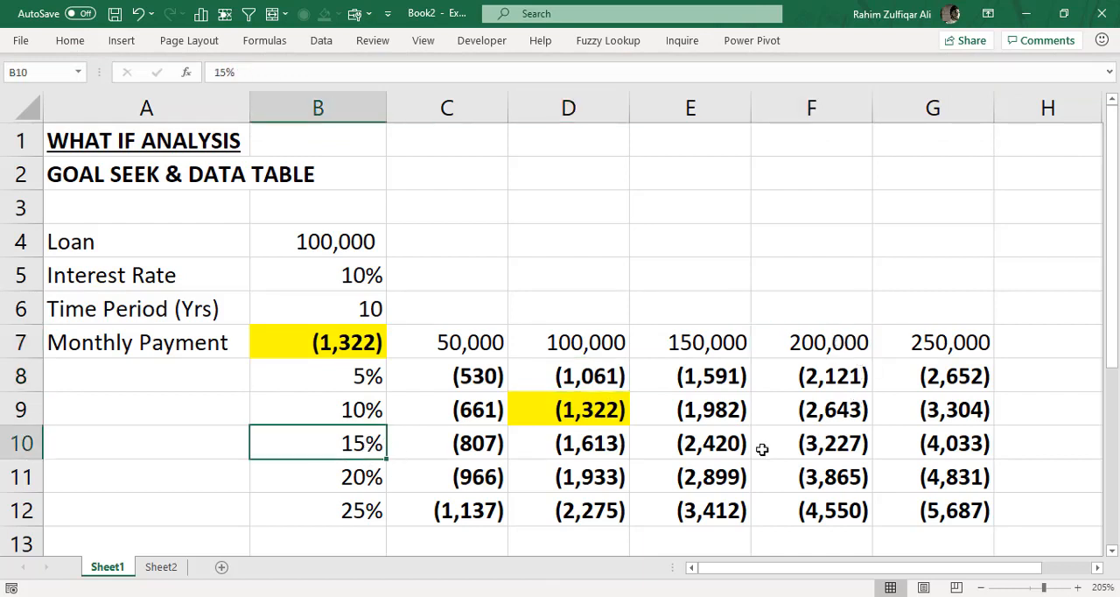
{"action": "left_click", "coordinate": [834, 448]}
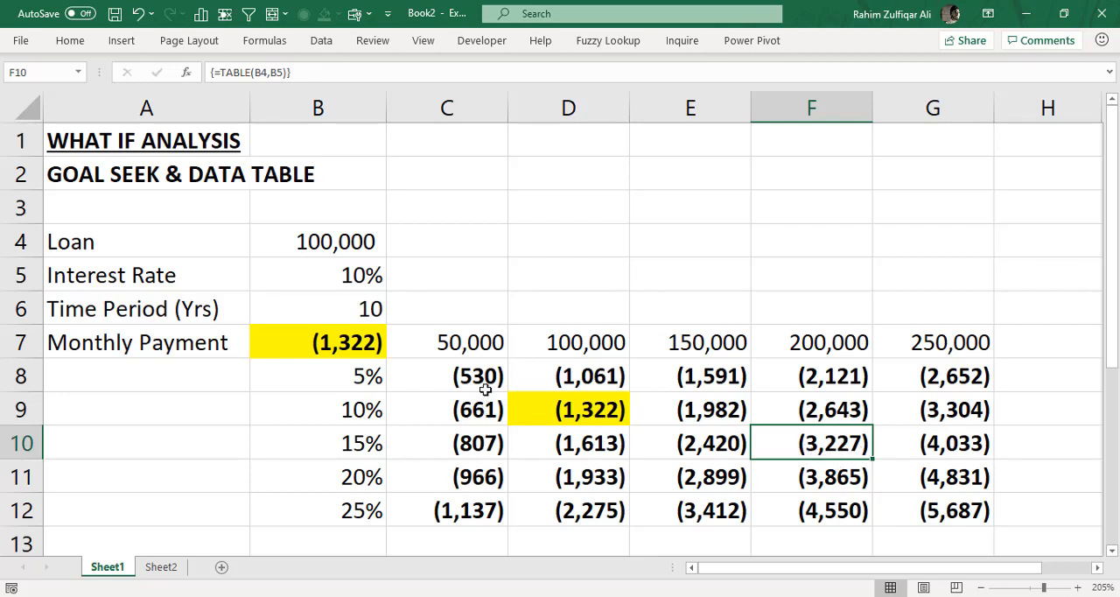
{"action": "left_click_drag", "start_coordinate": [450, 350], "coordinate": [930, 347]}
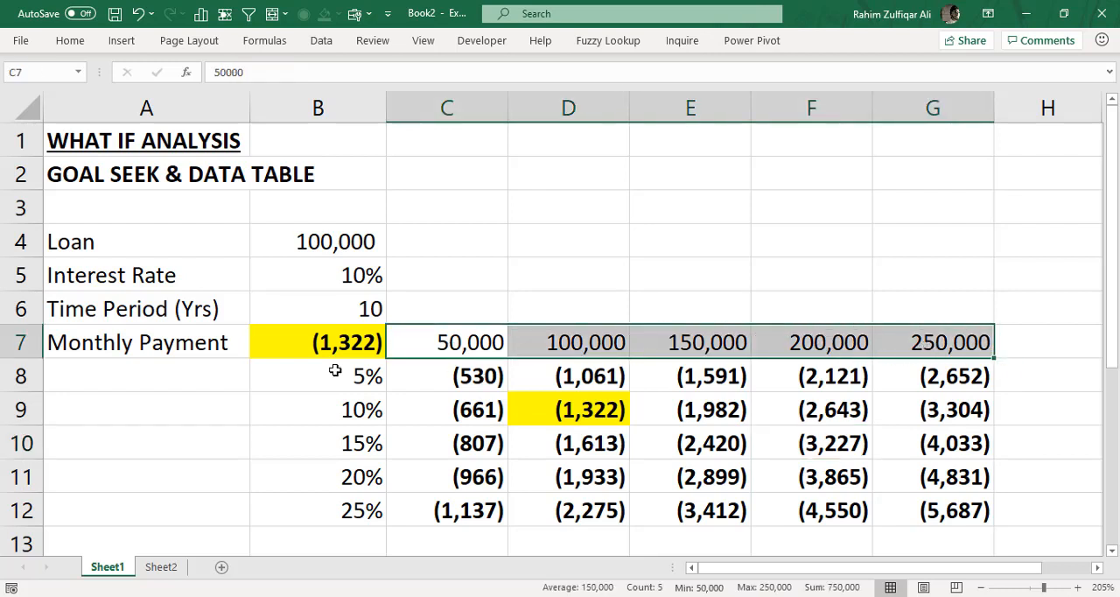
{"action": "left_click_drag", "start_coordinate": [341, 376], "coordinate": [360, 508]}
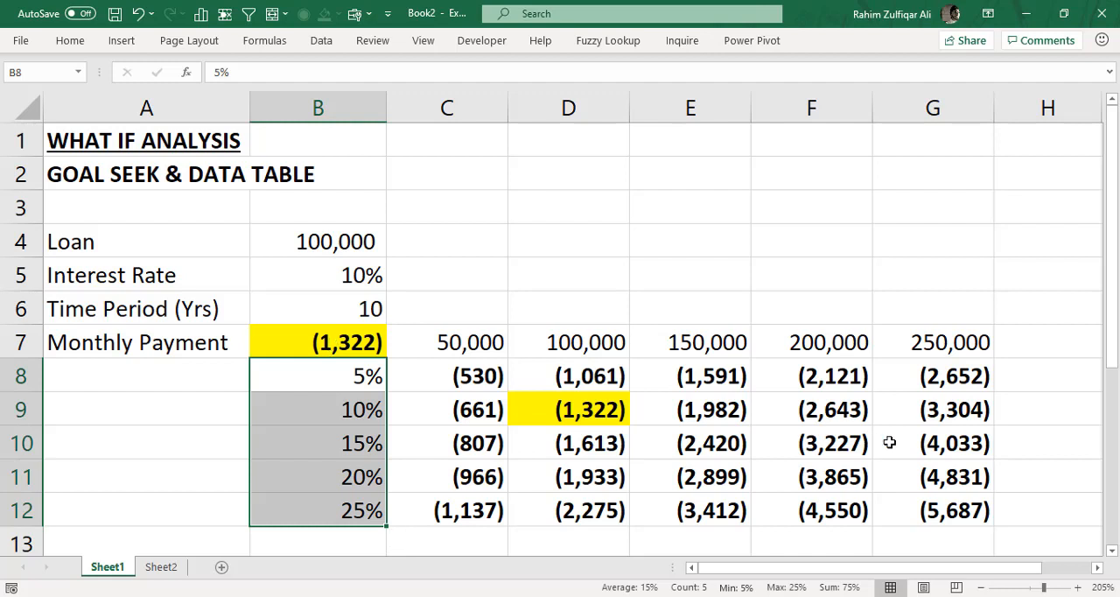
{"action": "left_click", "coordinate": [934, 406]}
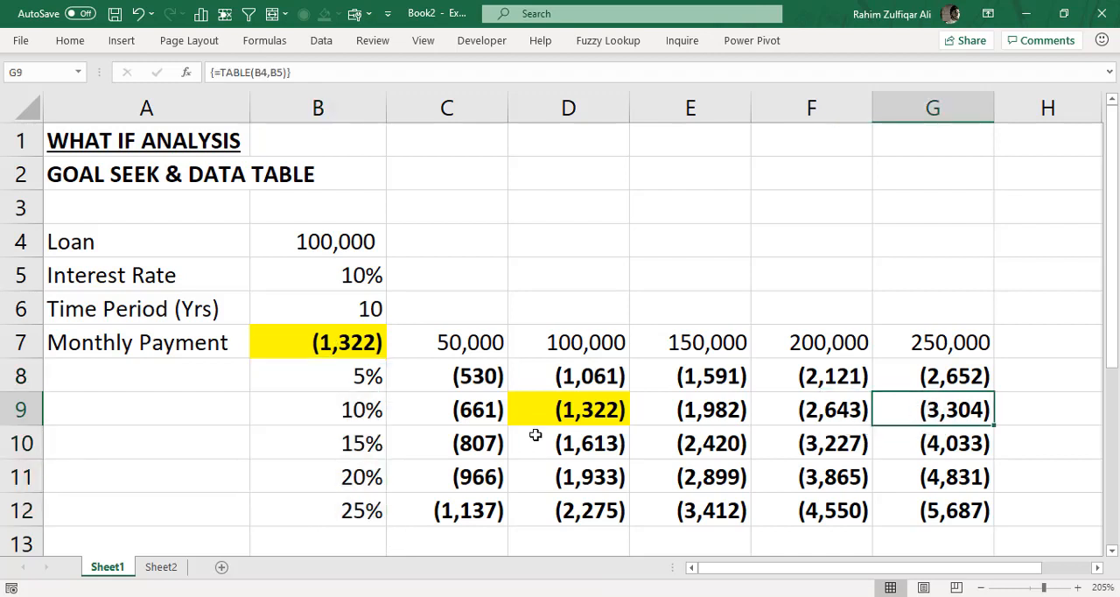
{"action": "left_click", "coordinate": [490, 389]}
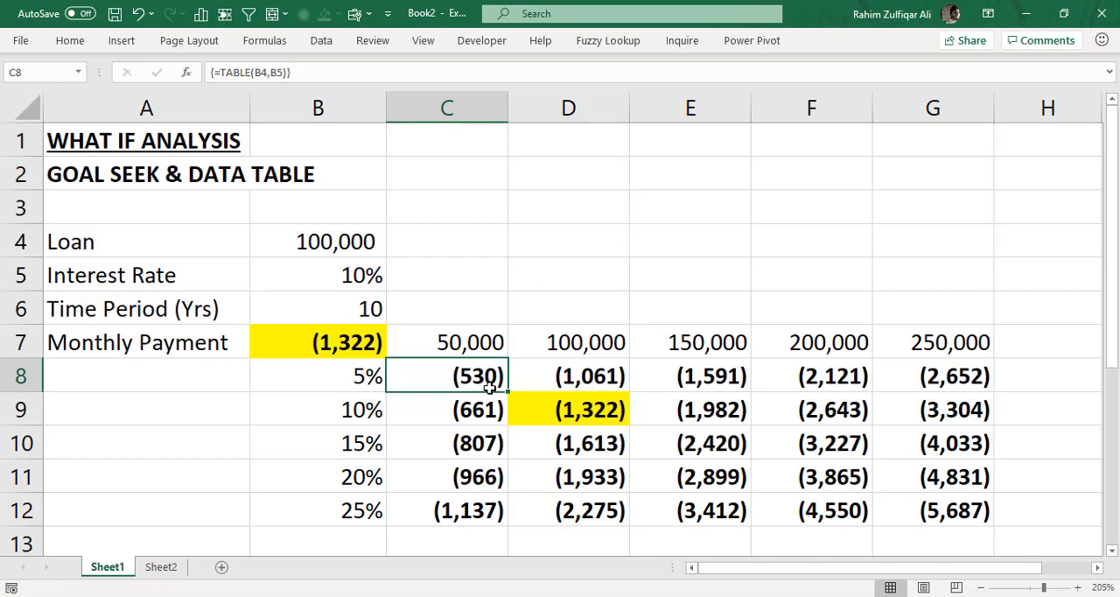
- Review the What-If Analysis Data Table command without running it, and compare the formulas in the yellow cells D9 and B7
{"action": "left_click", "coordinate": [74, 40]}
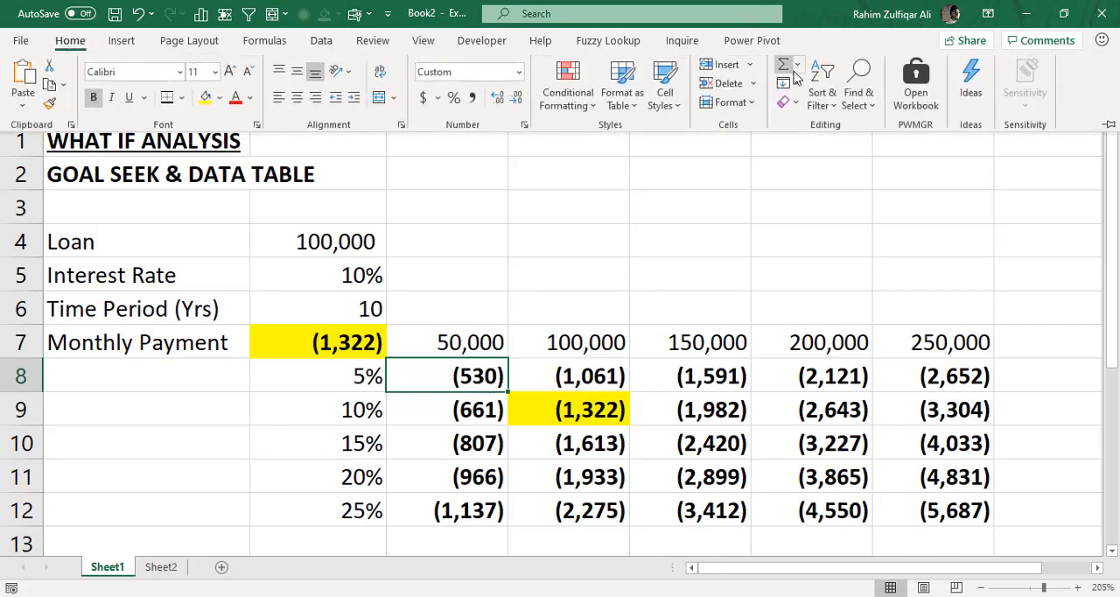
{"action": "left_click", "coordinate": [320, 41]}
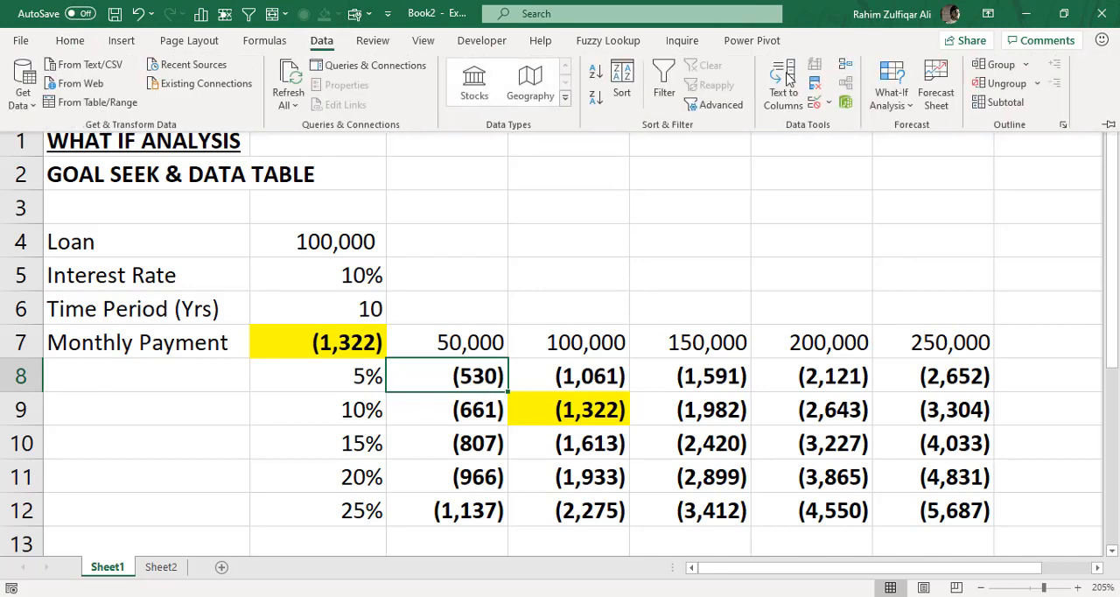
{"action": "left_click", "coordinate": [889, 111]}
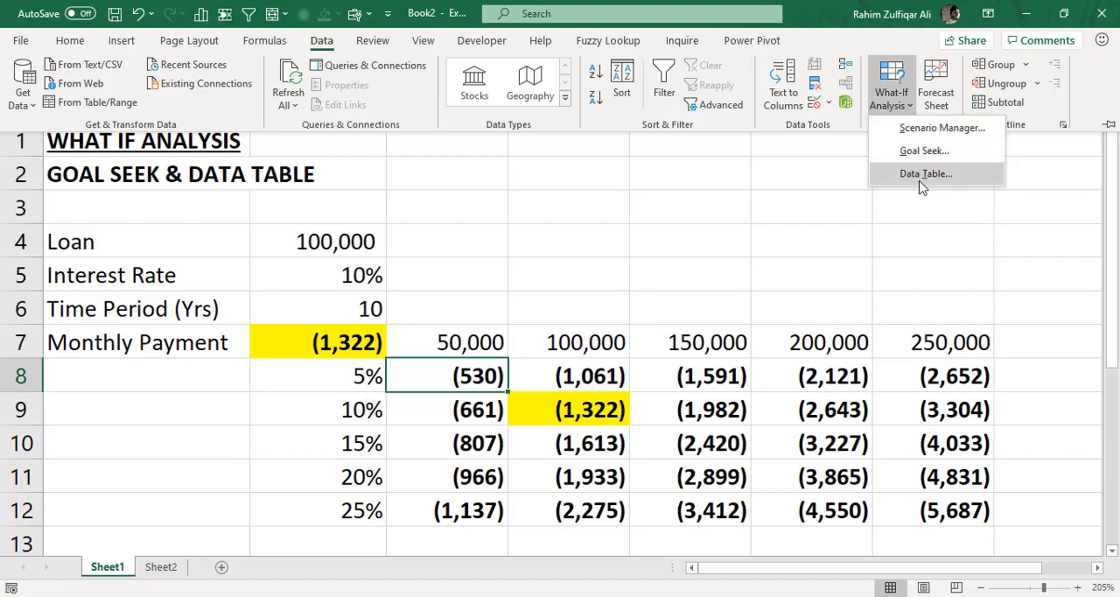
{"action": "key", "text": "Escape"}
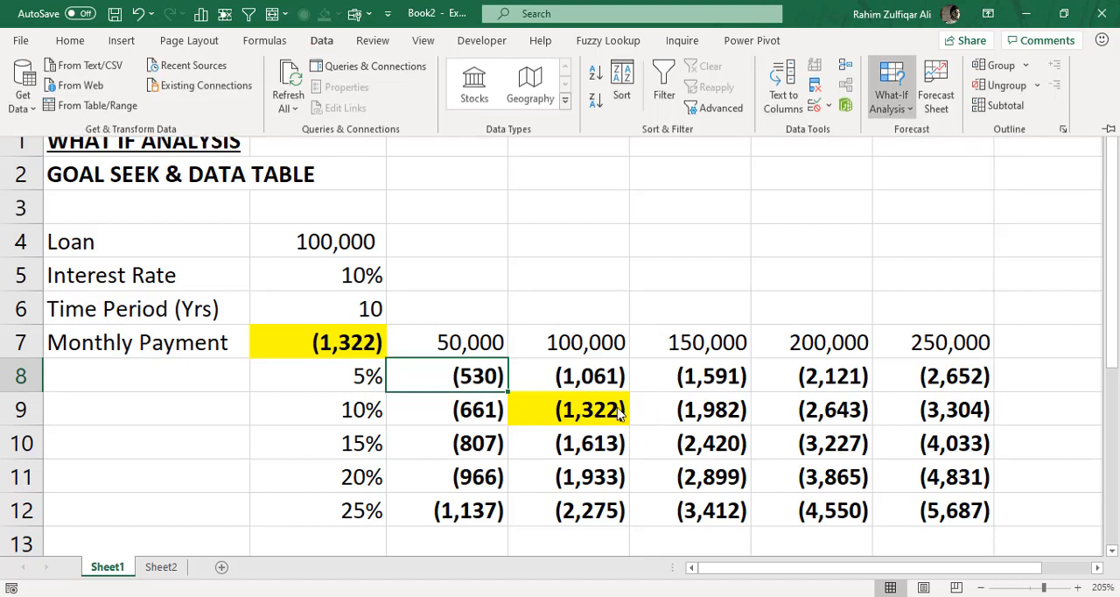
{"action": "left_click", "coordinate": [619, 413]}
{"action": "left_click", "coordinate": [608, 408]}
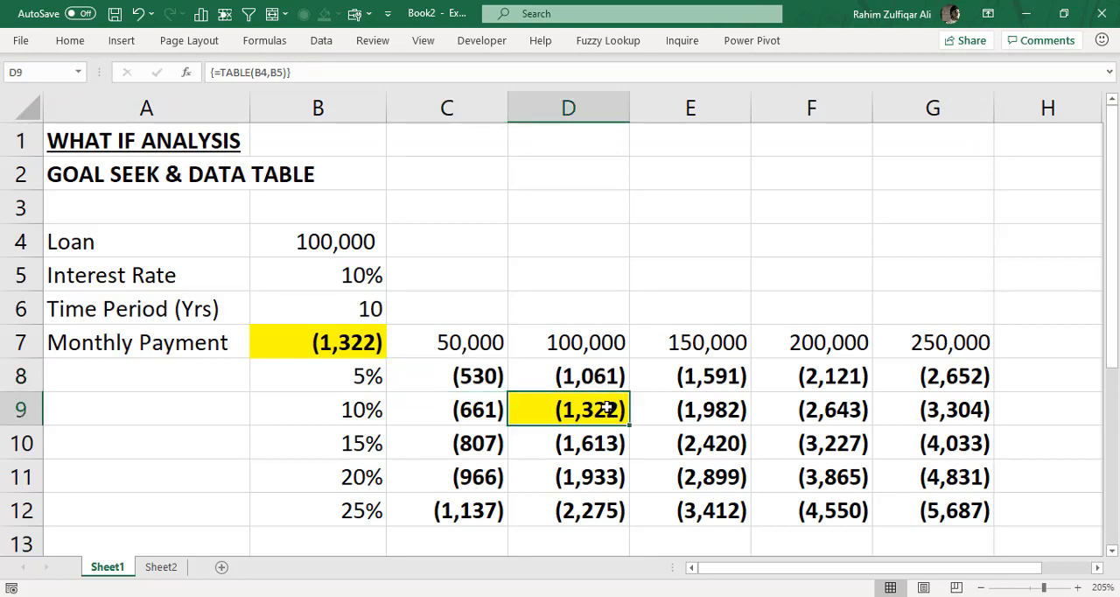
{"action": "left_click", "coordinate": [339, 348]}
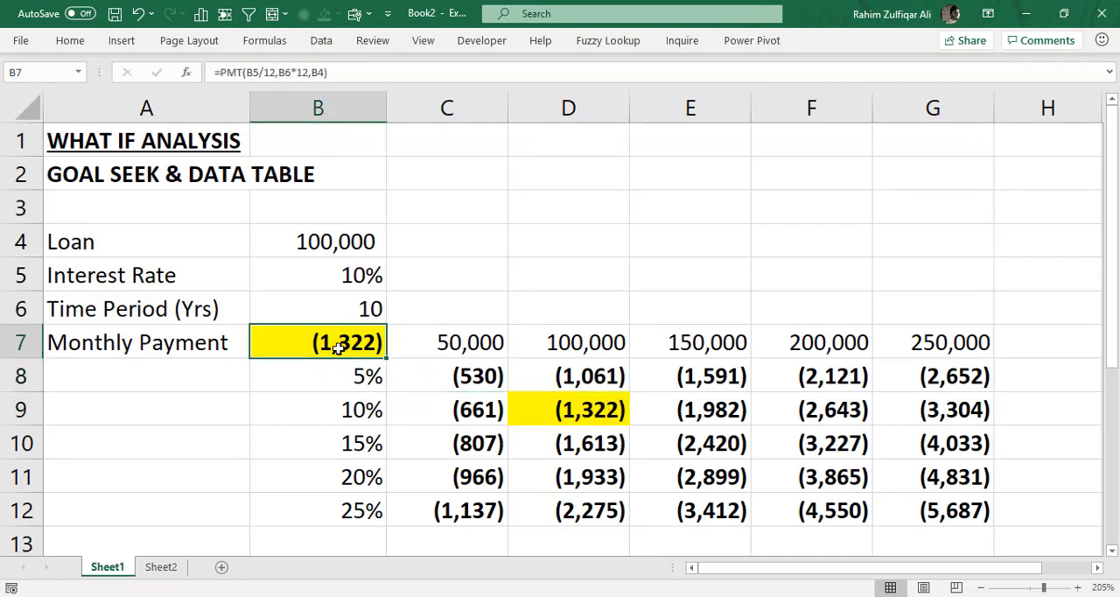
- Switch to the Book Store calculation on Sheet2
{"action": "left_click", "coordinate": [149, 567]}
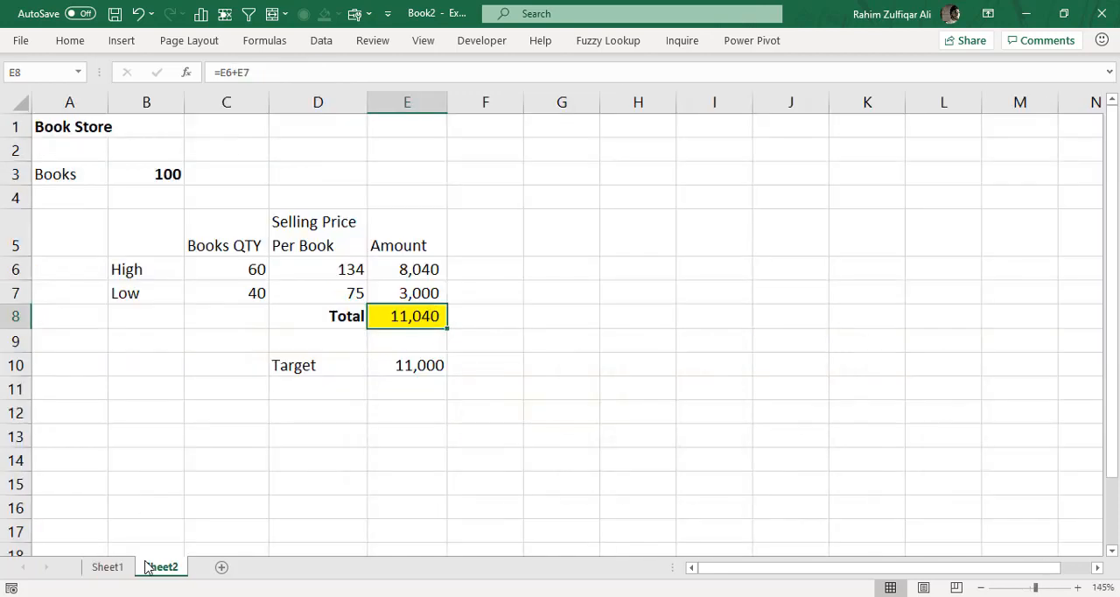